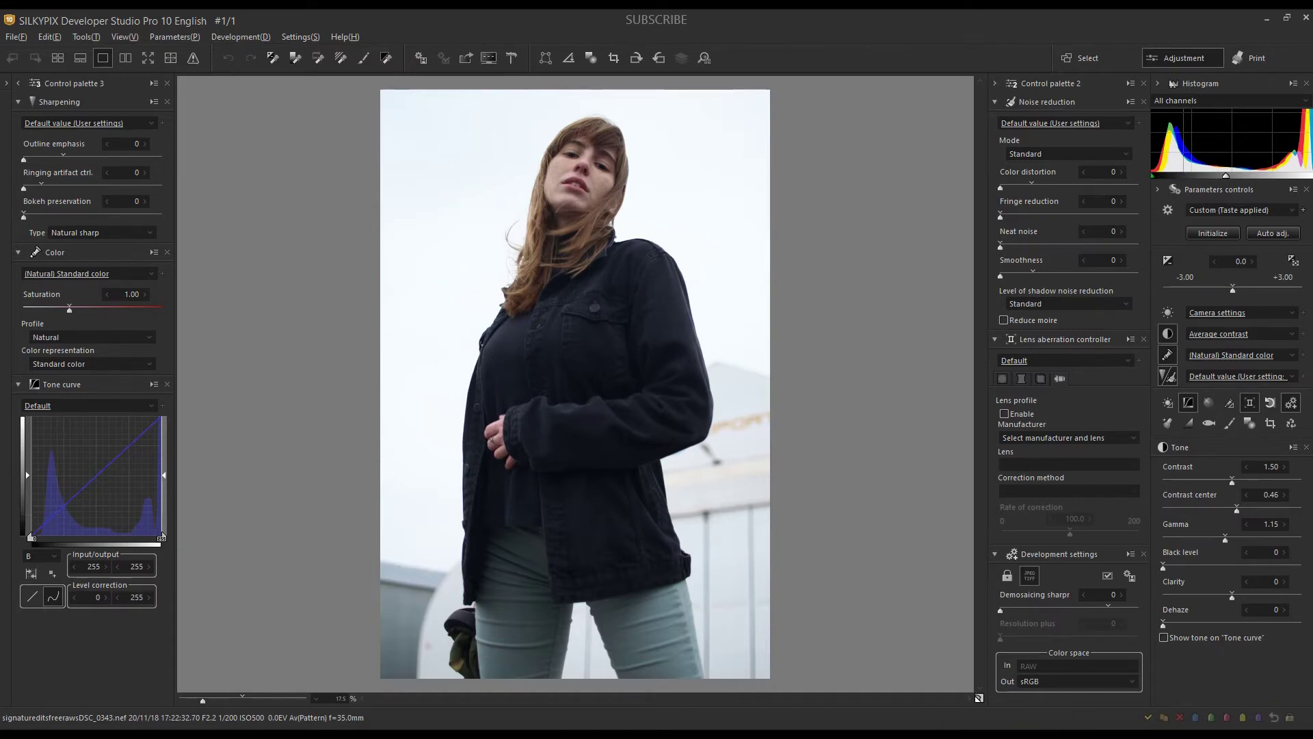
Apply the Nikon 35mm 1.8G preset in the lens aberration controller to enable its lens profile correction.
{"action": "left_click", "coordinate": [1018, 362]}
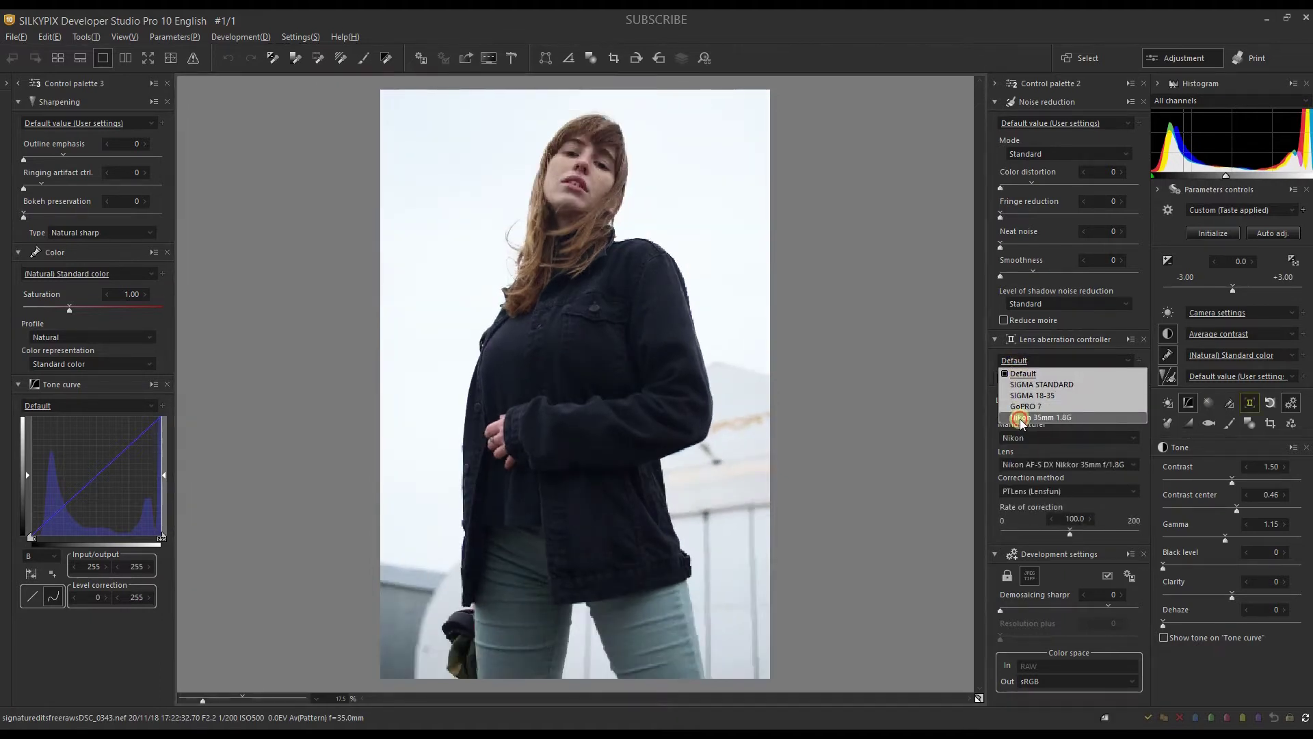
{"action": "left_click", "coordinate": [1019, 417]}
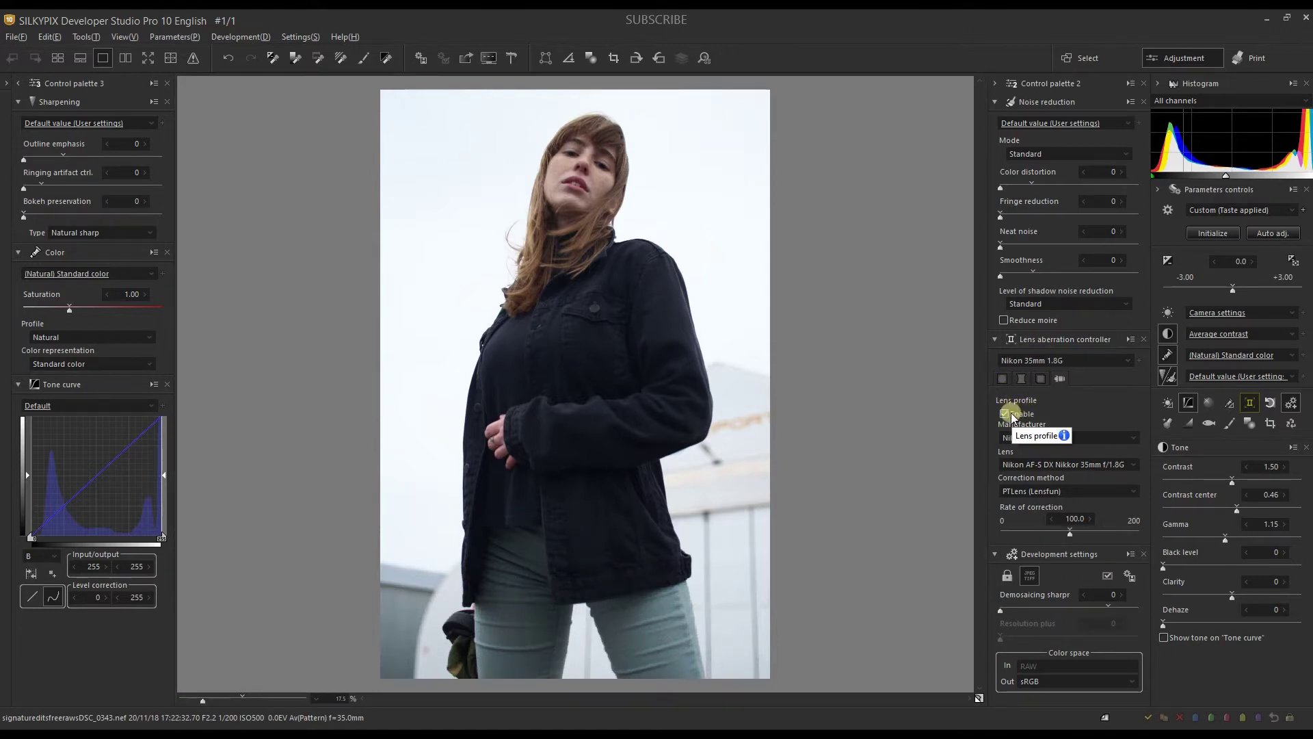
{"action": "left_click", "coordinate": [1120, 436]}
{"action": "left_click", "coordinate": [1120, 436]}
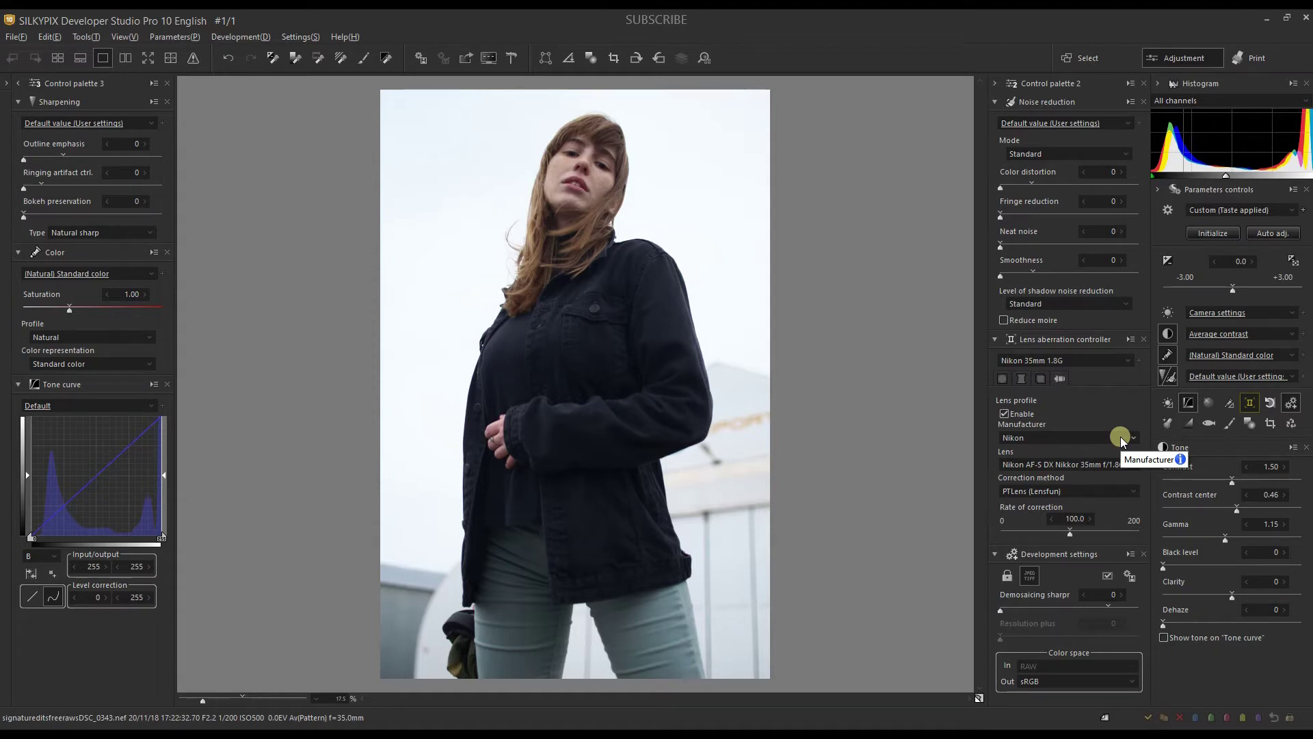
Enable both the chromatic aberration and the distortion corrections in the lens aberration controller.
{"action": "left_click", "coordinate": [1039, 379]}
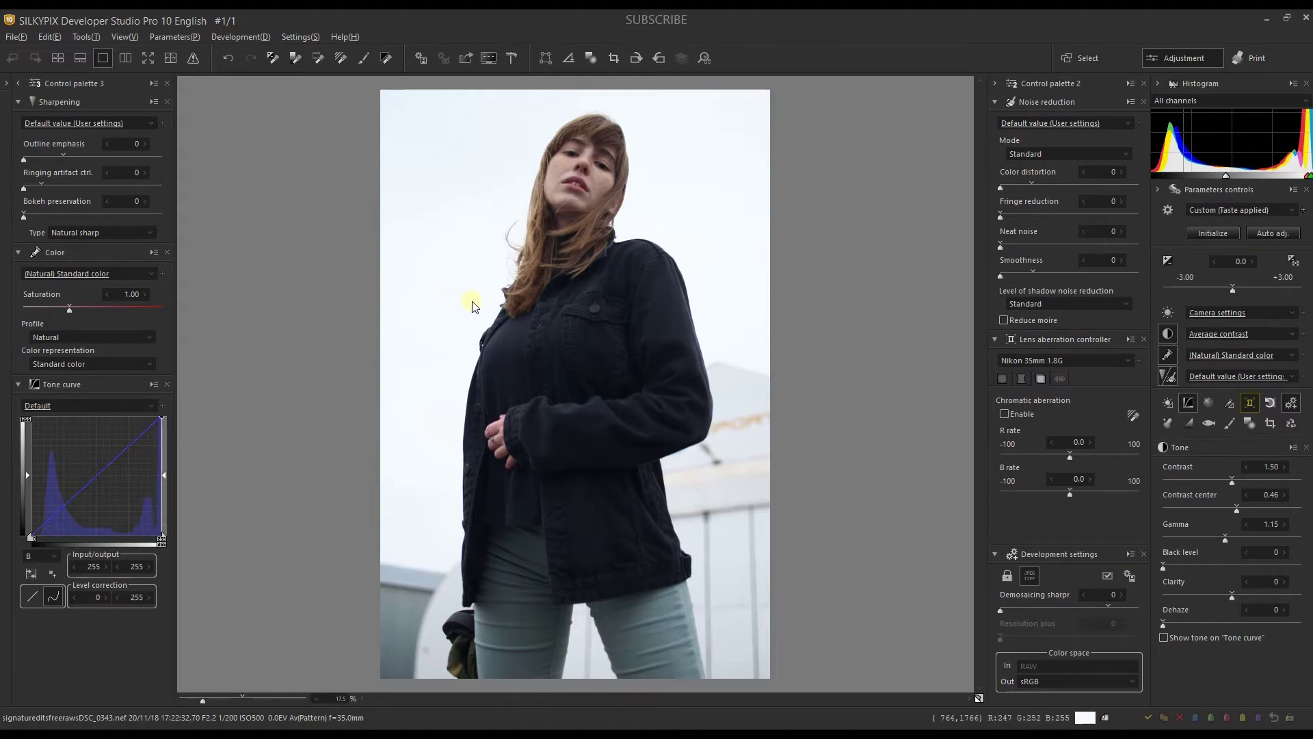
{"action": "left_click", "coordinate": [1008, 409]}
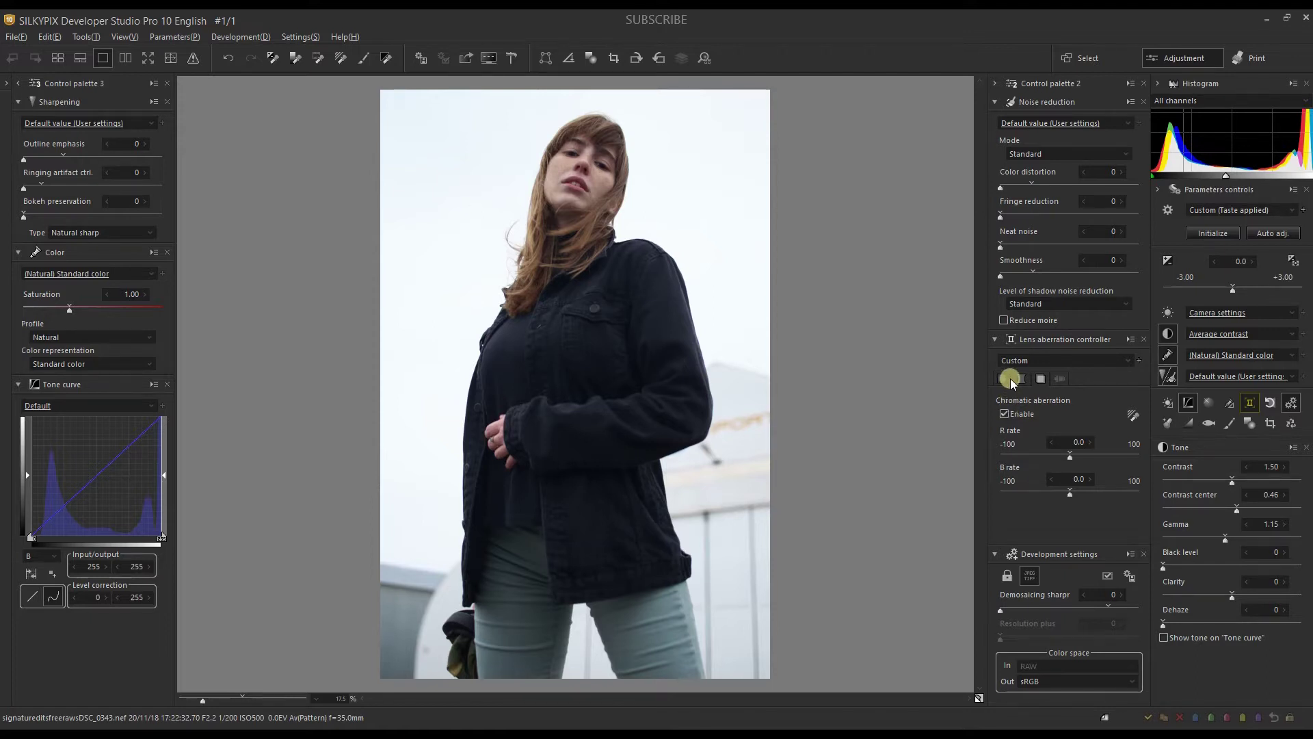
{"action": "left_click", "coordinate": [1019, 379]}
{"action": "left_click", "coordinate": [1004, 413]}
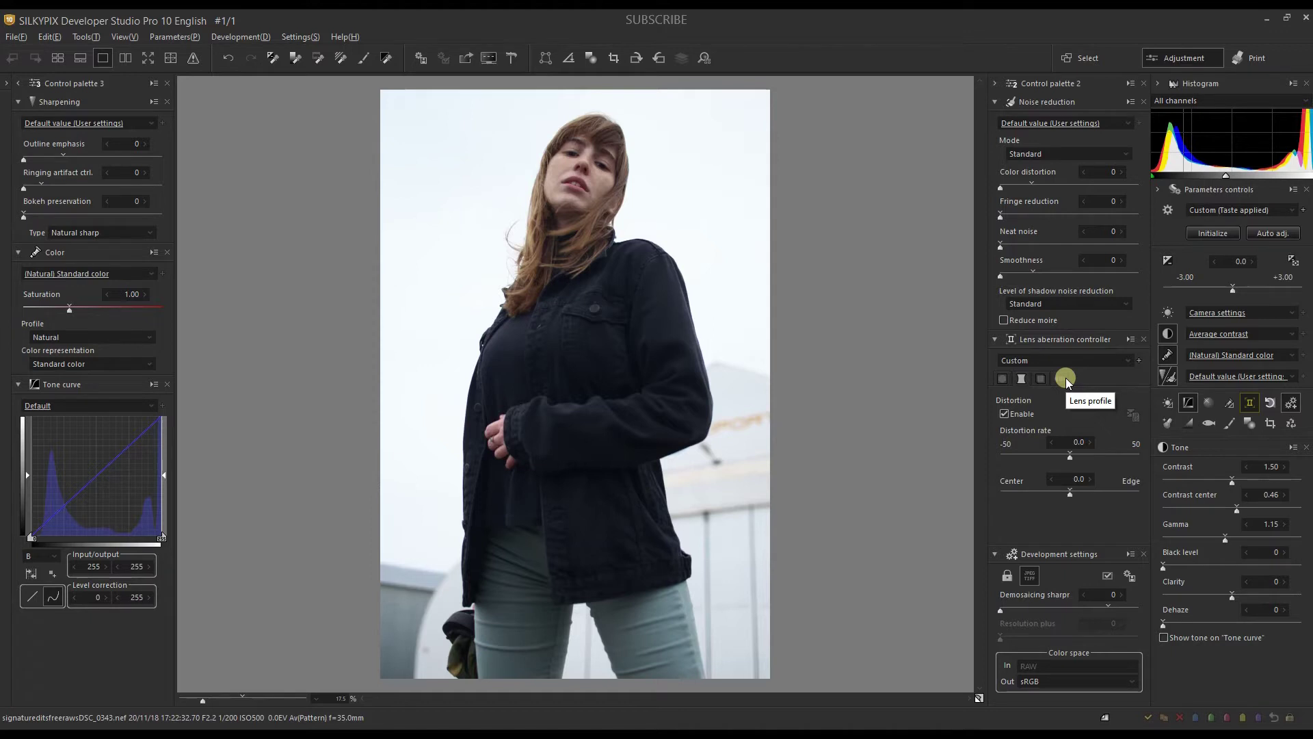
Change the photo's white balance from the camera settings to Auto (Absolute).
{"action": "left_click", "coordinate": [1165, 311]}
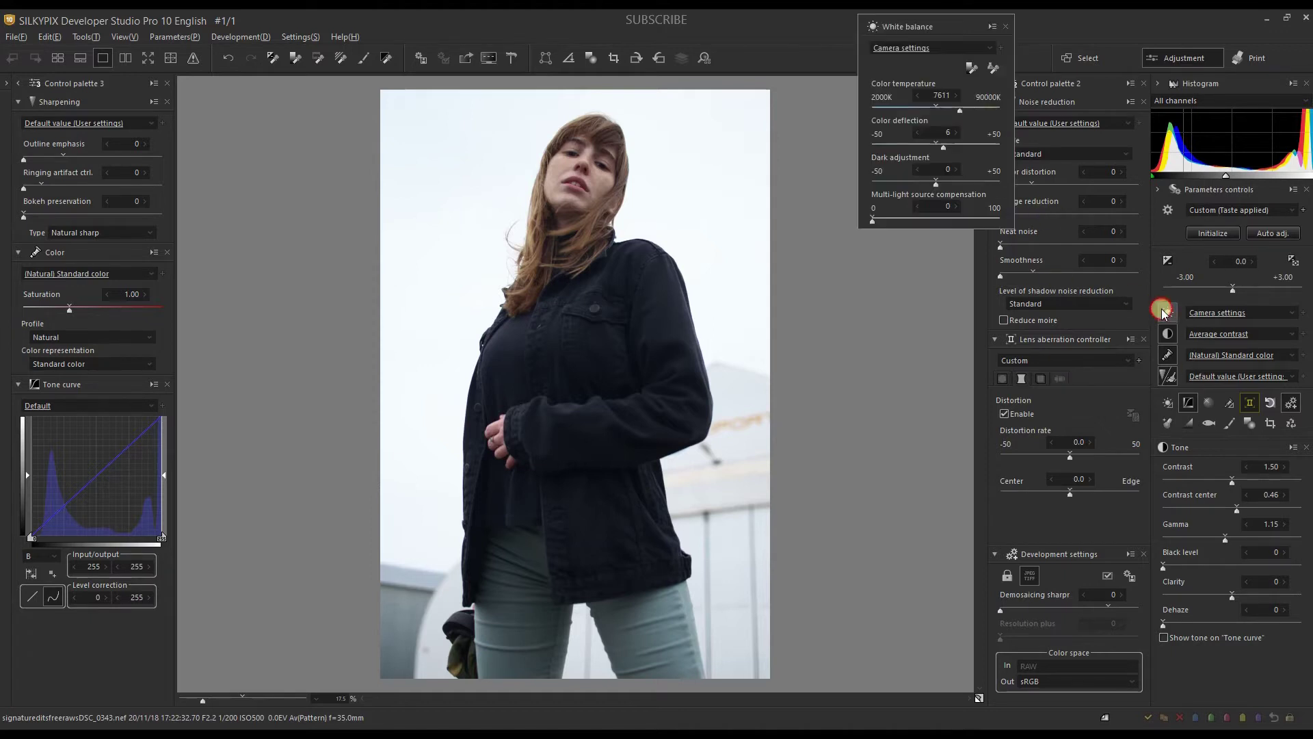
{"action": "left_click", "coordinate": [885, 49]}
{"action": "left_click", "coordinate": [896, 49]}
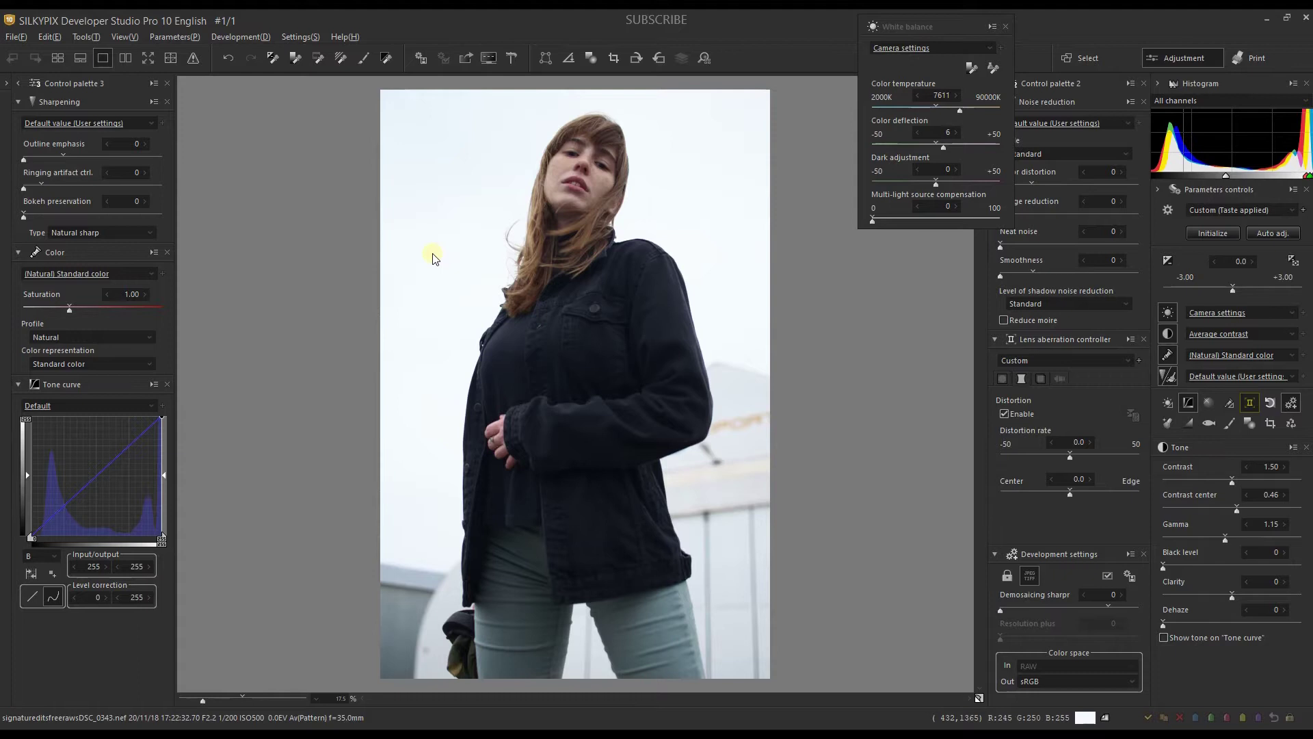
{"action": "left_click", "coordinate": [893, 48]}
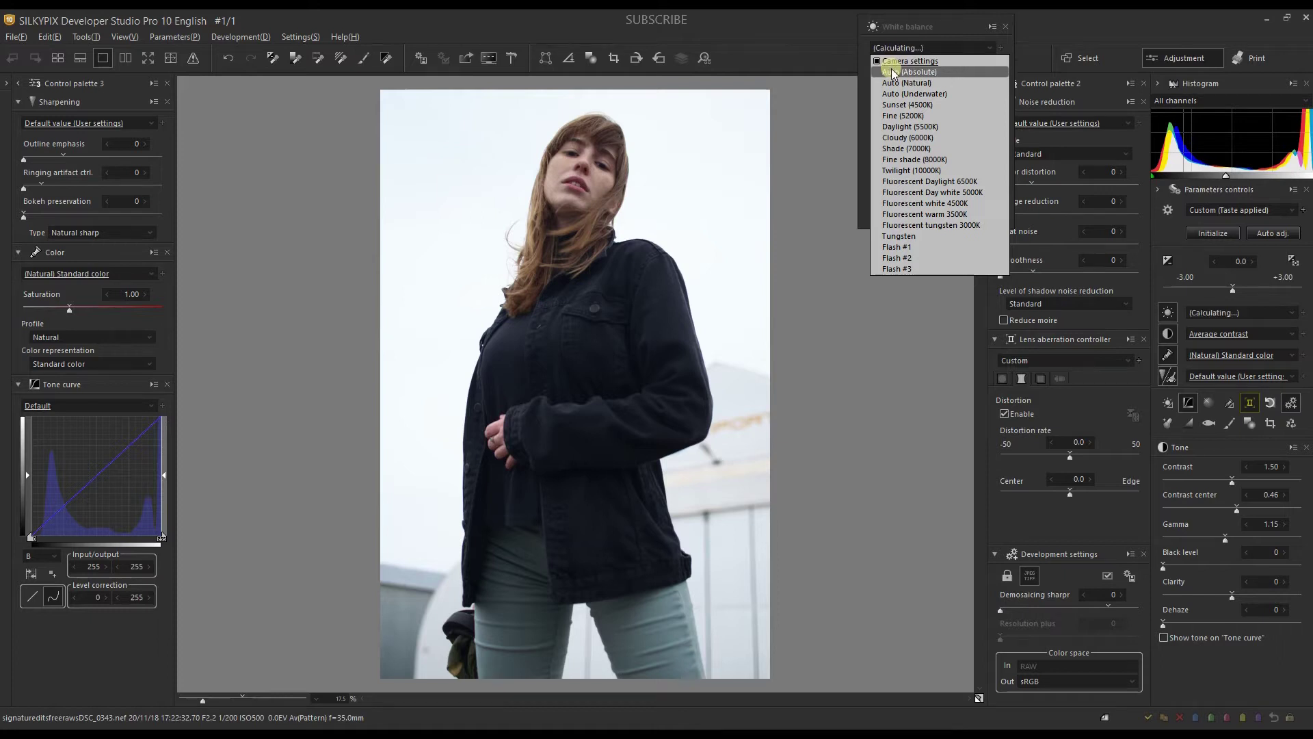
{"action": "left_click", "coordinate": [893, 71]}
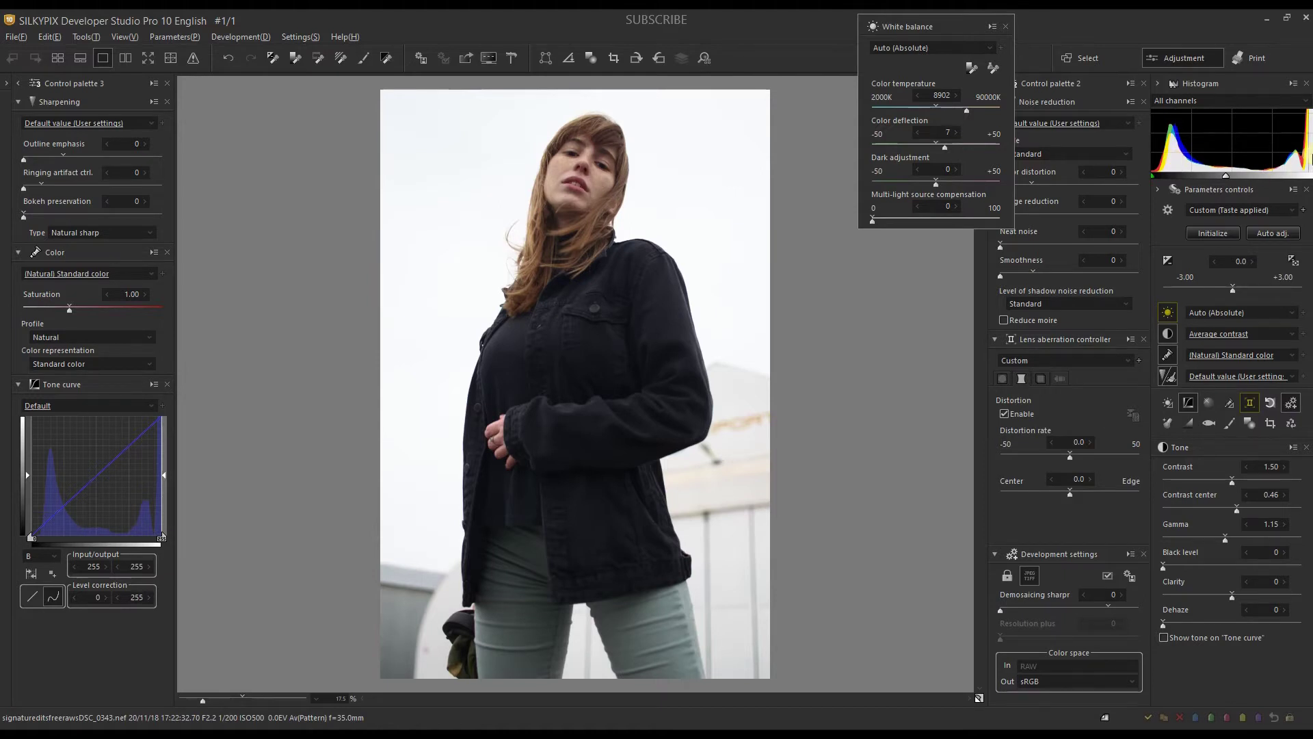
{"action": "left_click", "coordinate": [967, 49]}
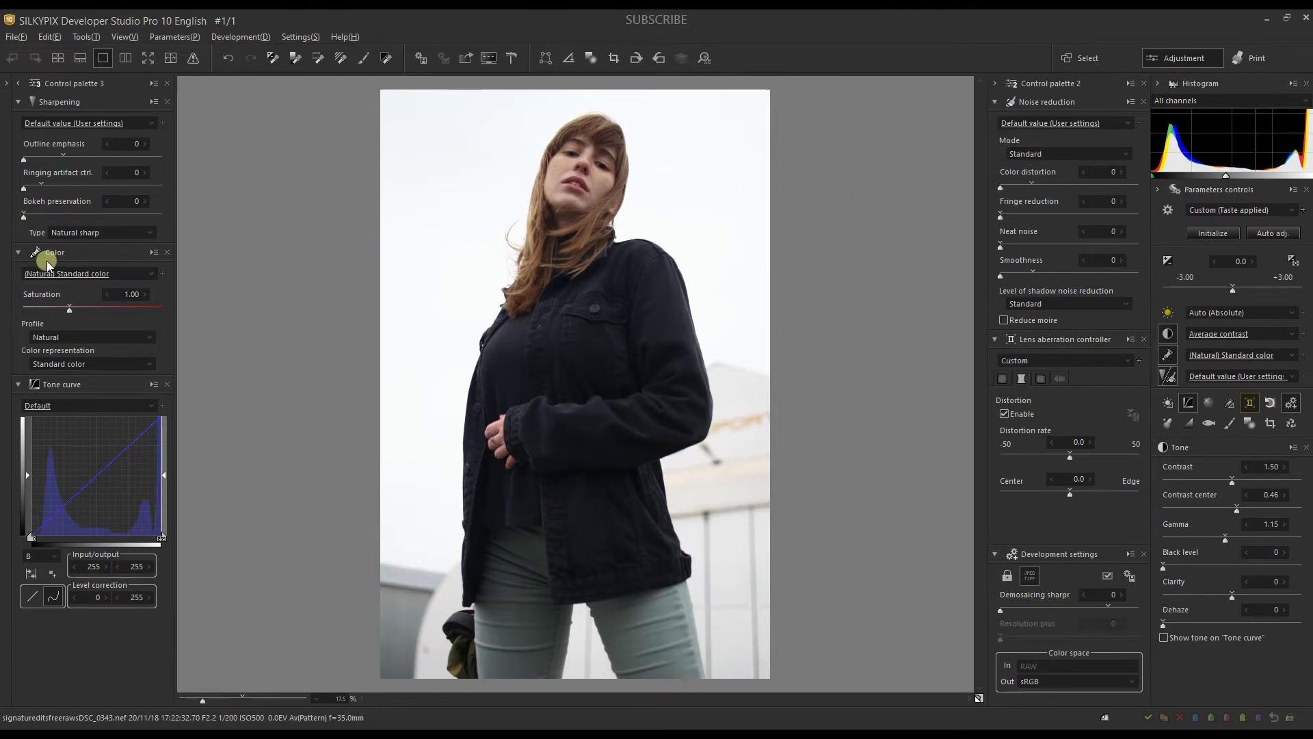
Set the color profile to Faithful and the color representation to Film color V2.
{"action": "left_click", "coordinate": [50, 338]}
{"action": "left_click", "coordinate": [55, 373]}
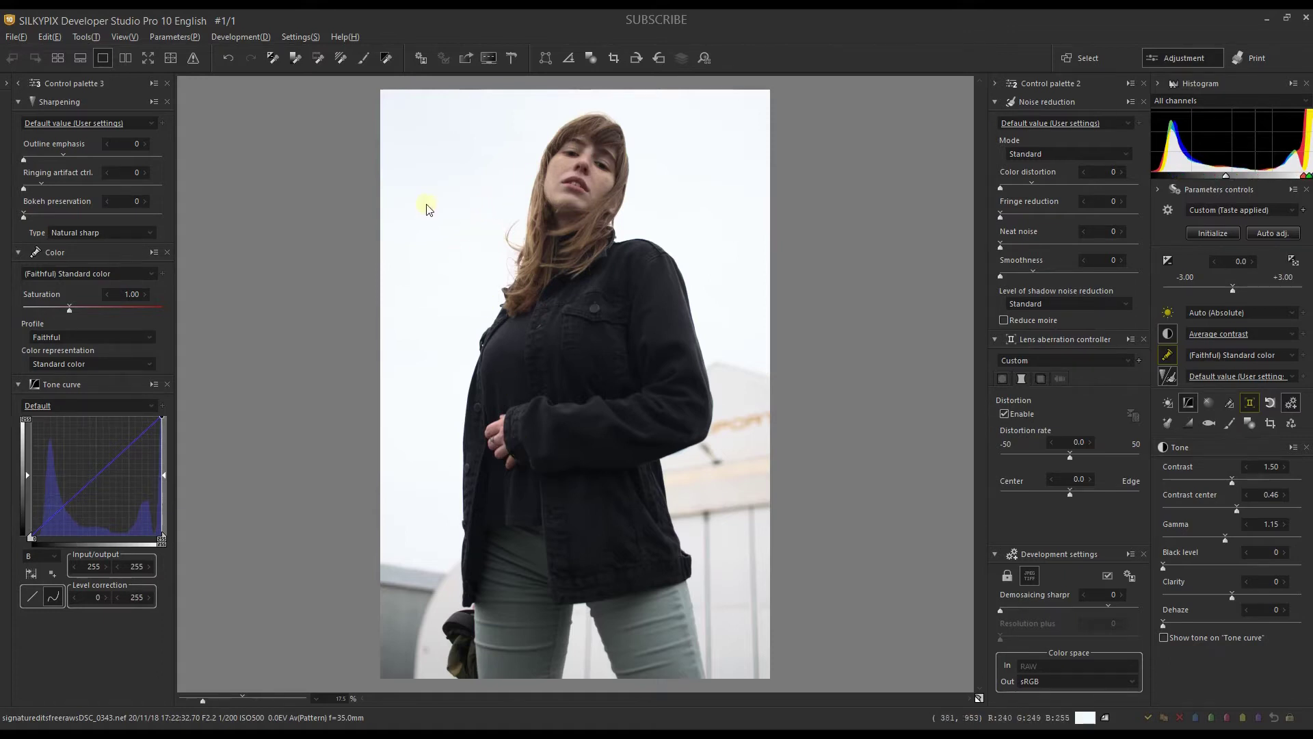
{"action": "left_click", "coordinate": [84, 366]}
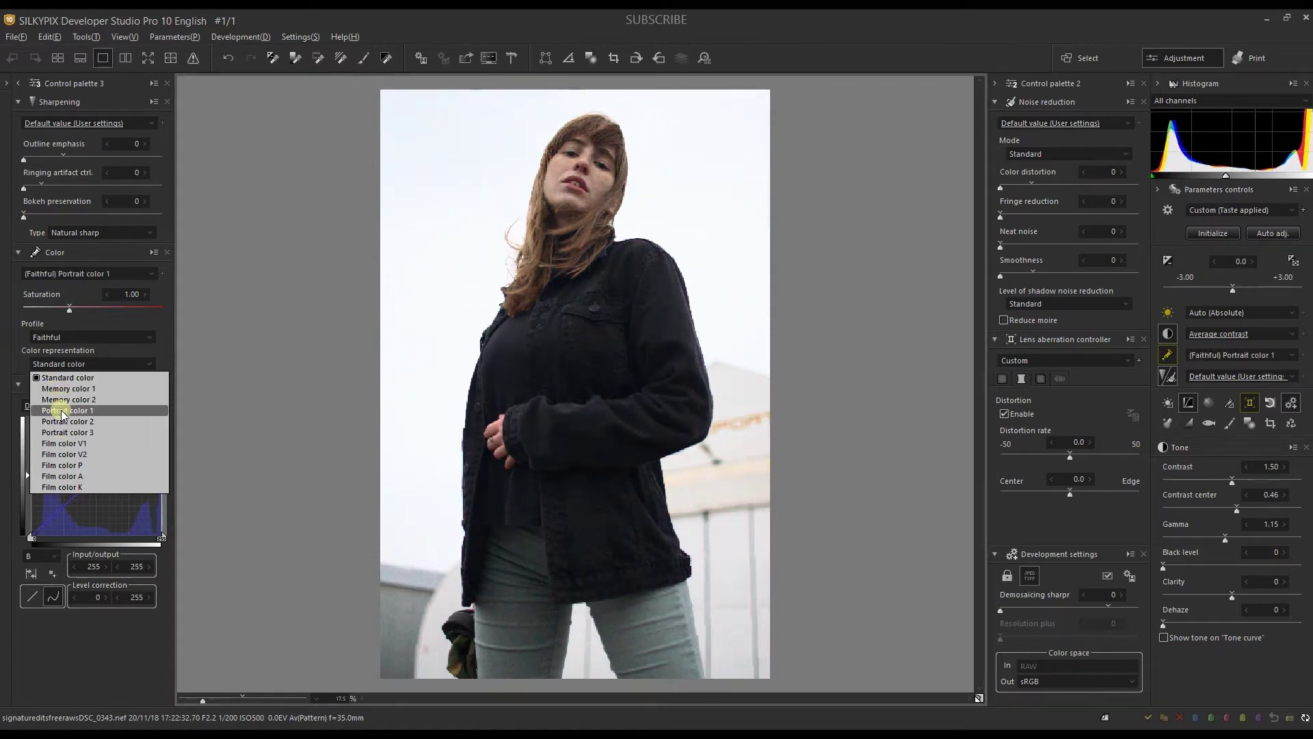
{"action": "left_click", "coordinate": [62, 454]}
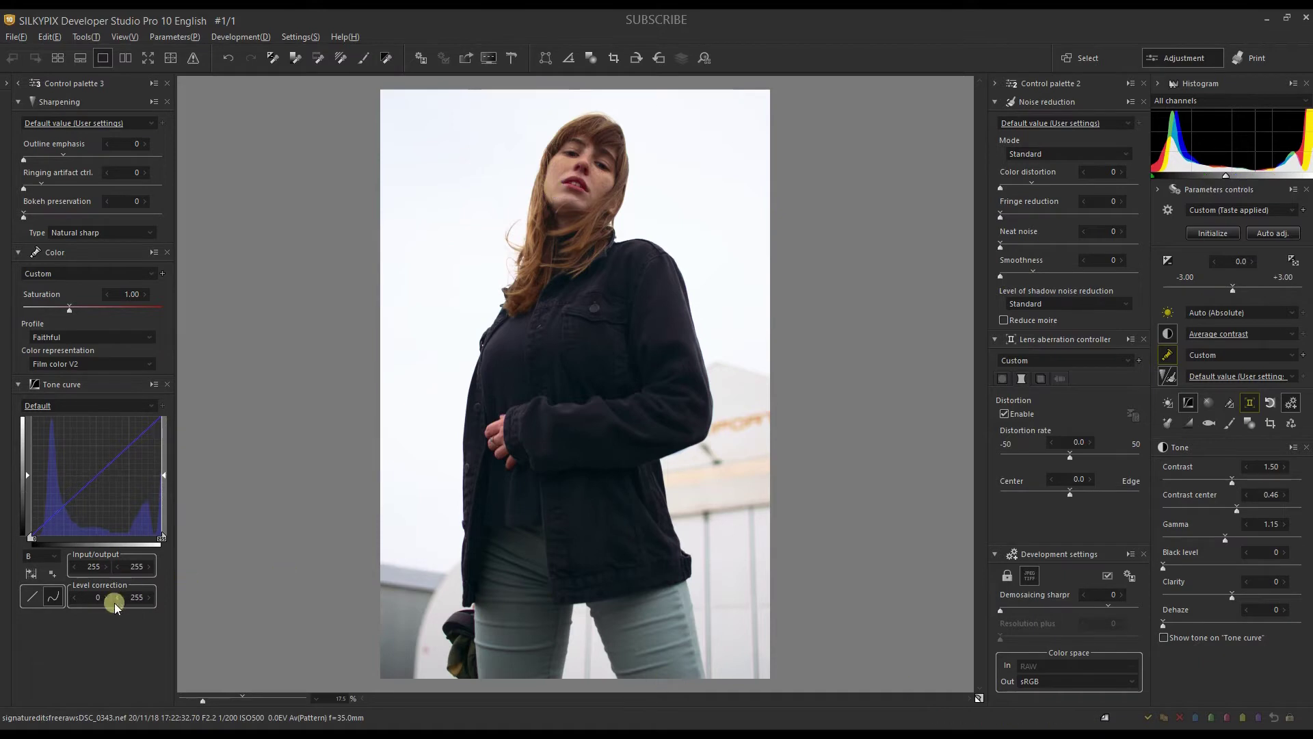
In the exposure and luminance settings, lower Highlight to -80 and raise HDR to 30.
{"action": "left_click", "coordinate": [211, 695]}
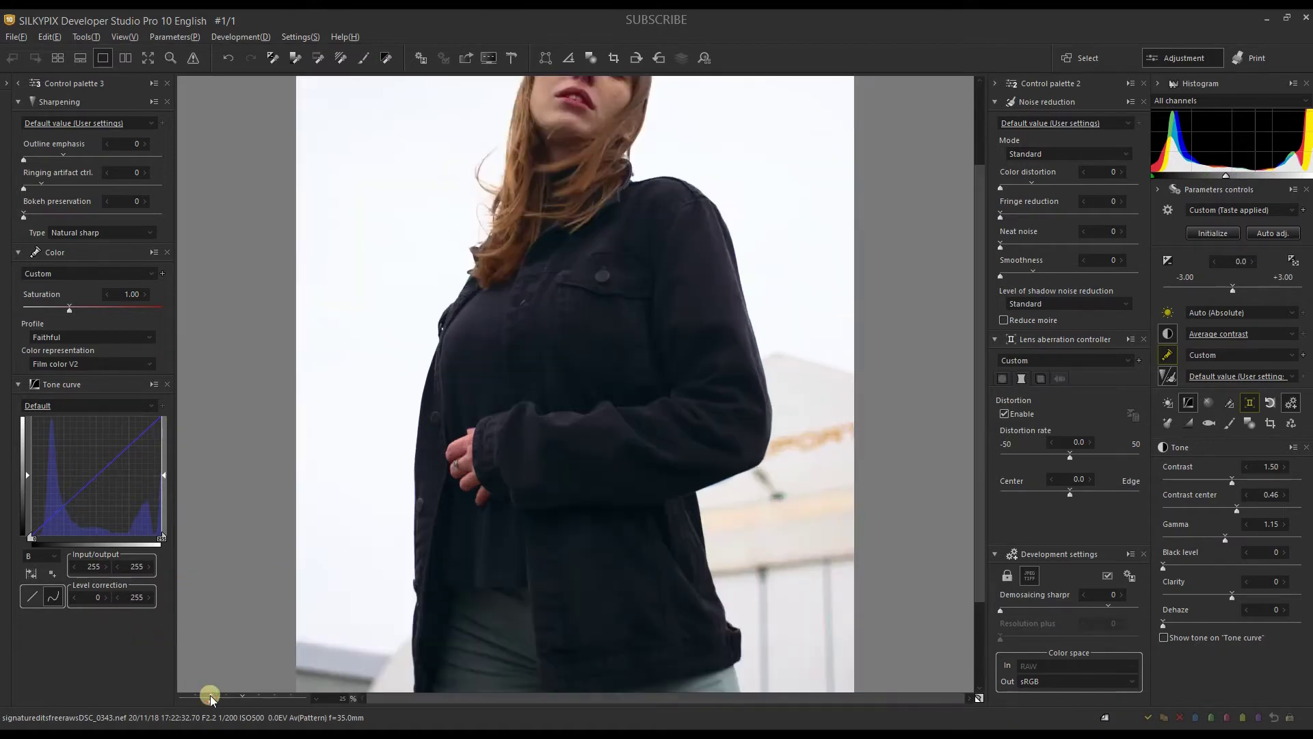
{"action": "left_click_drag", "start_coordinate": [210, 695], "coordinate": [216, 695]}
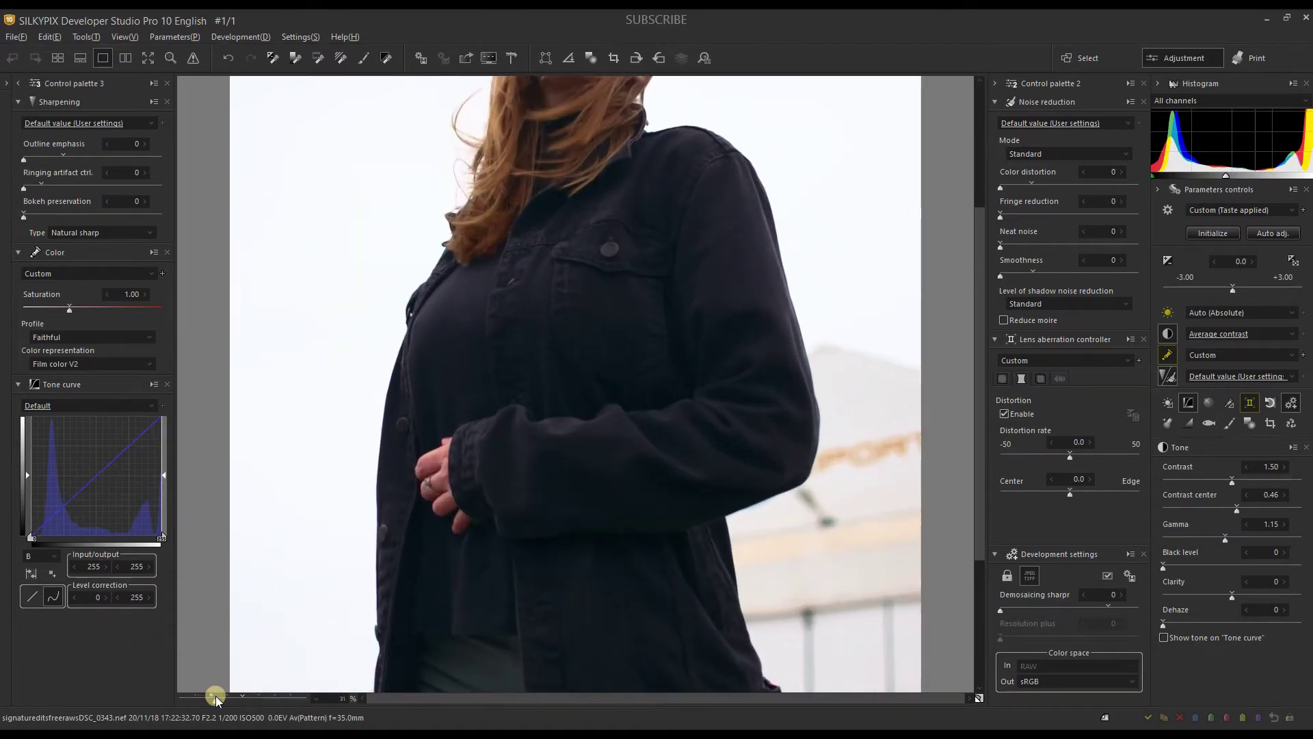
{"action": "left_click_drag", "start_coordinate": [540, 410], "coordinate": [618, 559]}
{"action": "left_click", "coordinate": [679, 126]}
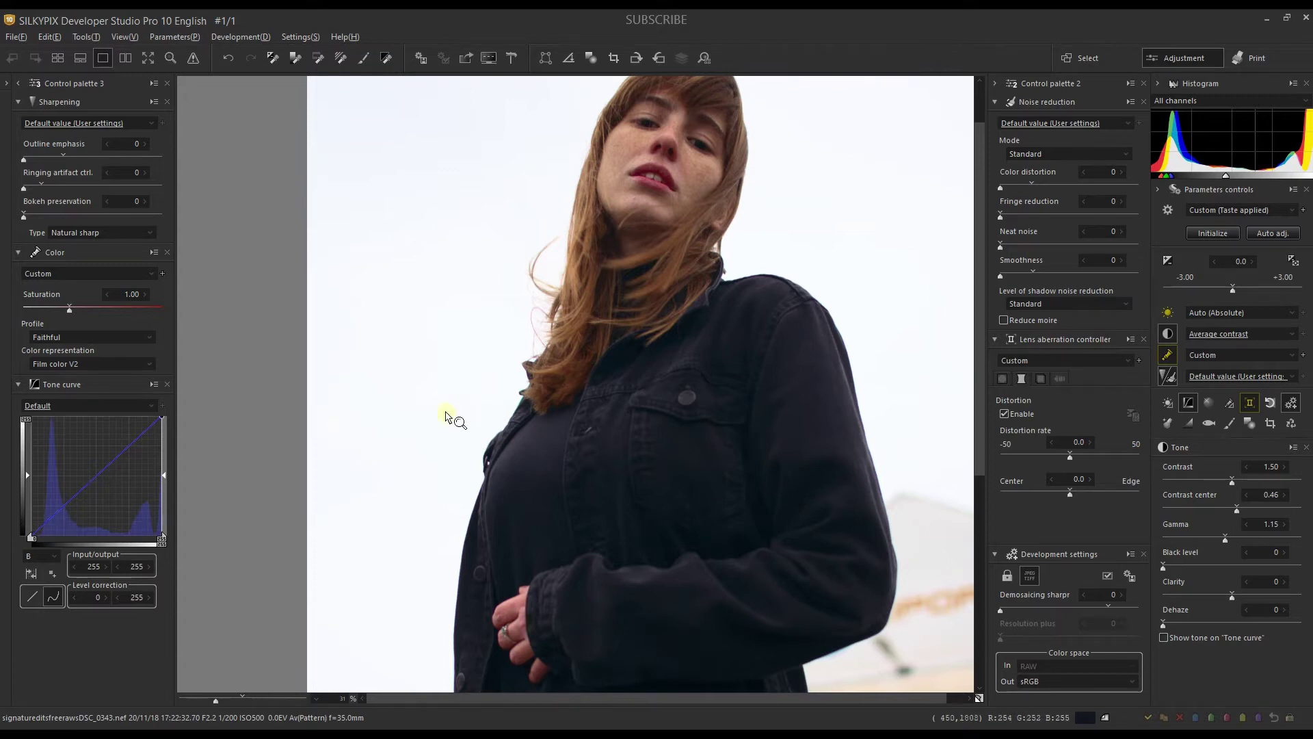
{"action": "left_click_drag", "start_coordinate": [613, 327], "coordinate": [568, 343]}
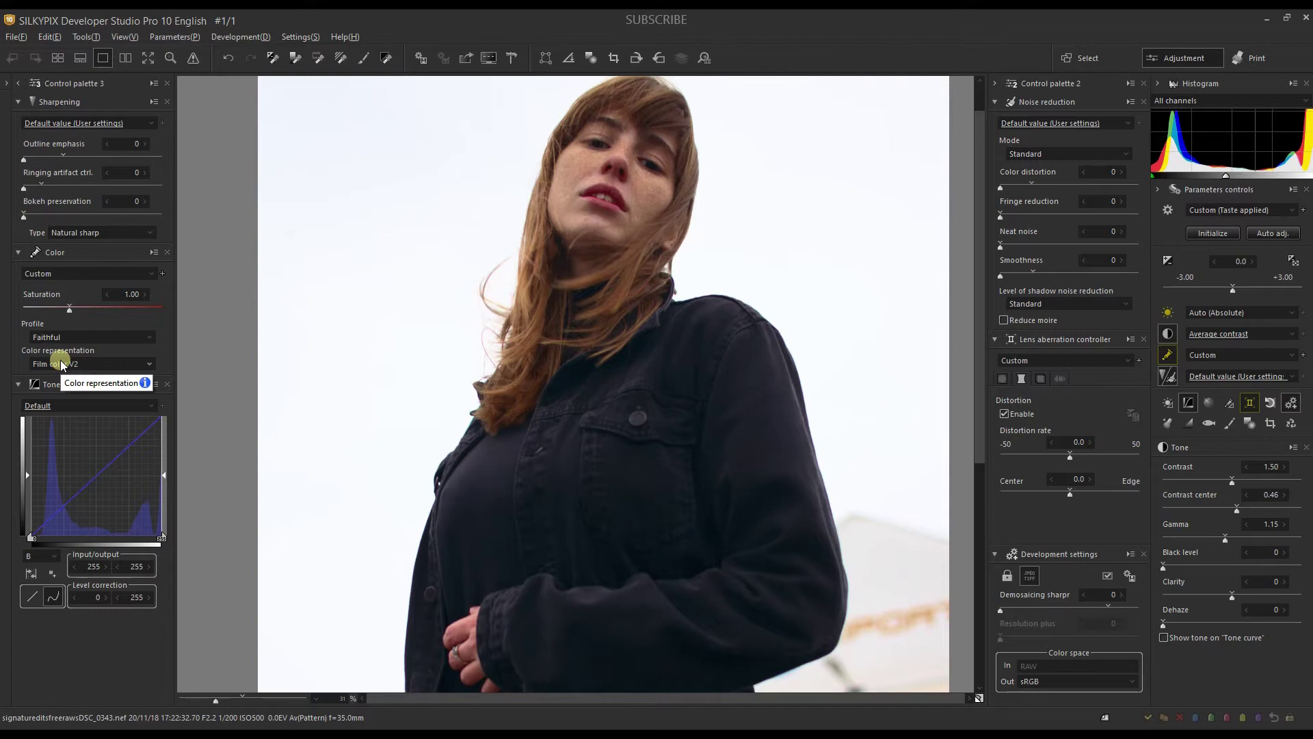
{"action": "left_click", "coordinate": [1167, 264]}
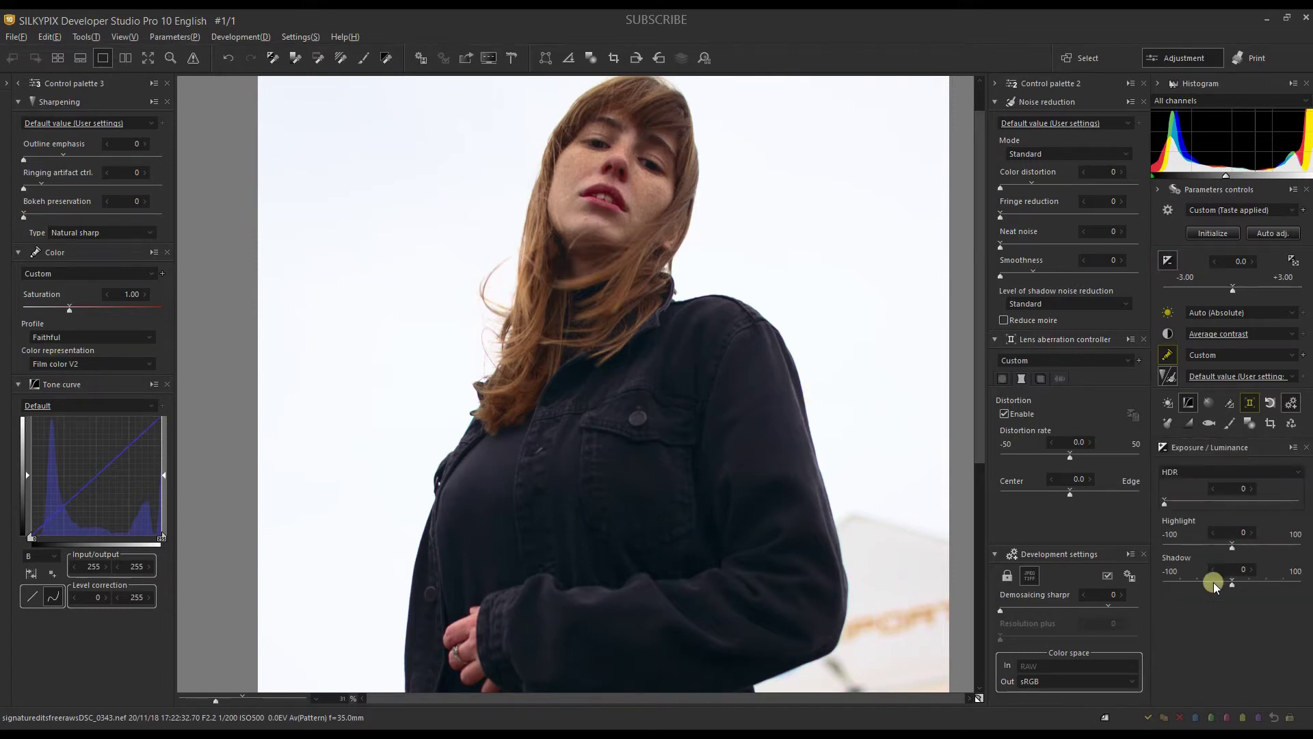
{"action": "left_click", "coordinate": [1200, 544]}
{"action": "left_click_drag", "start_coordinate": [1200, 543], "coordinate": [1177, 544]}
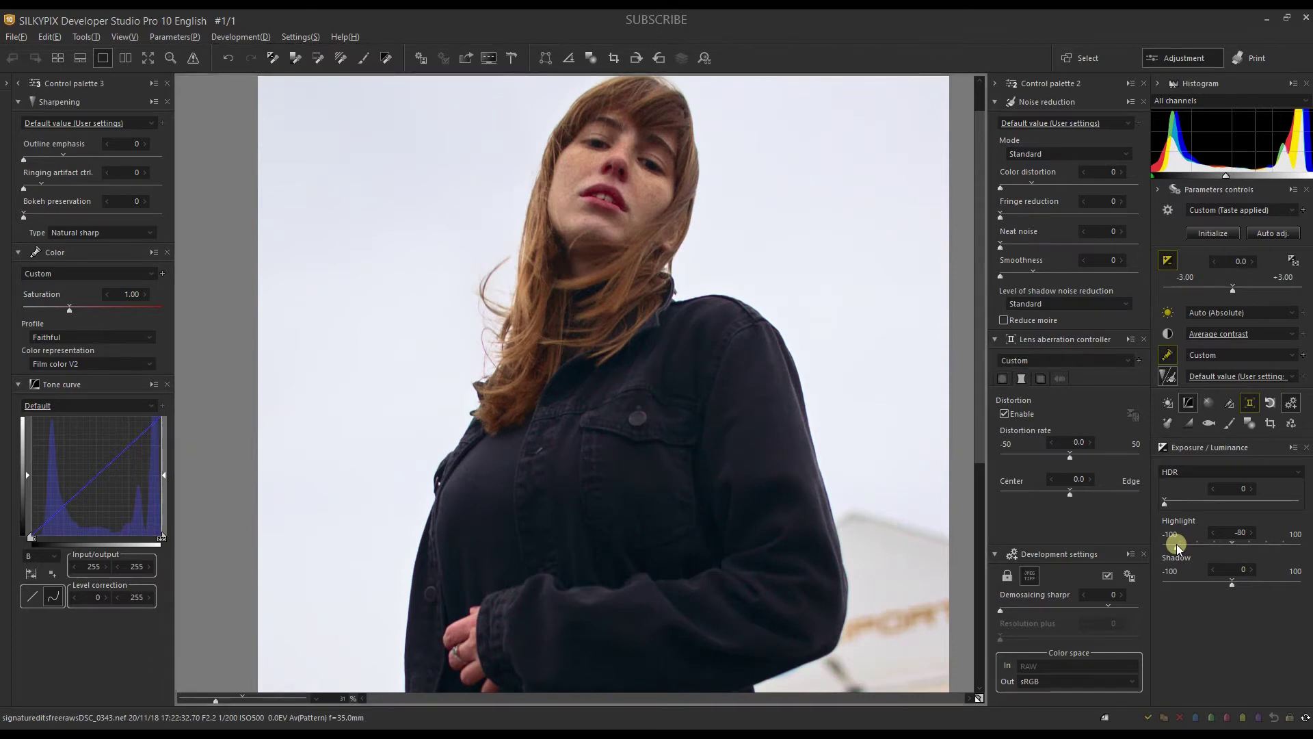
{"action": "left_click_drag", "start_coordinate": [625, 461], "coordinate": [720, 509]}
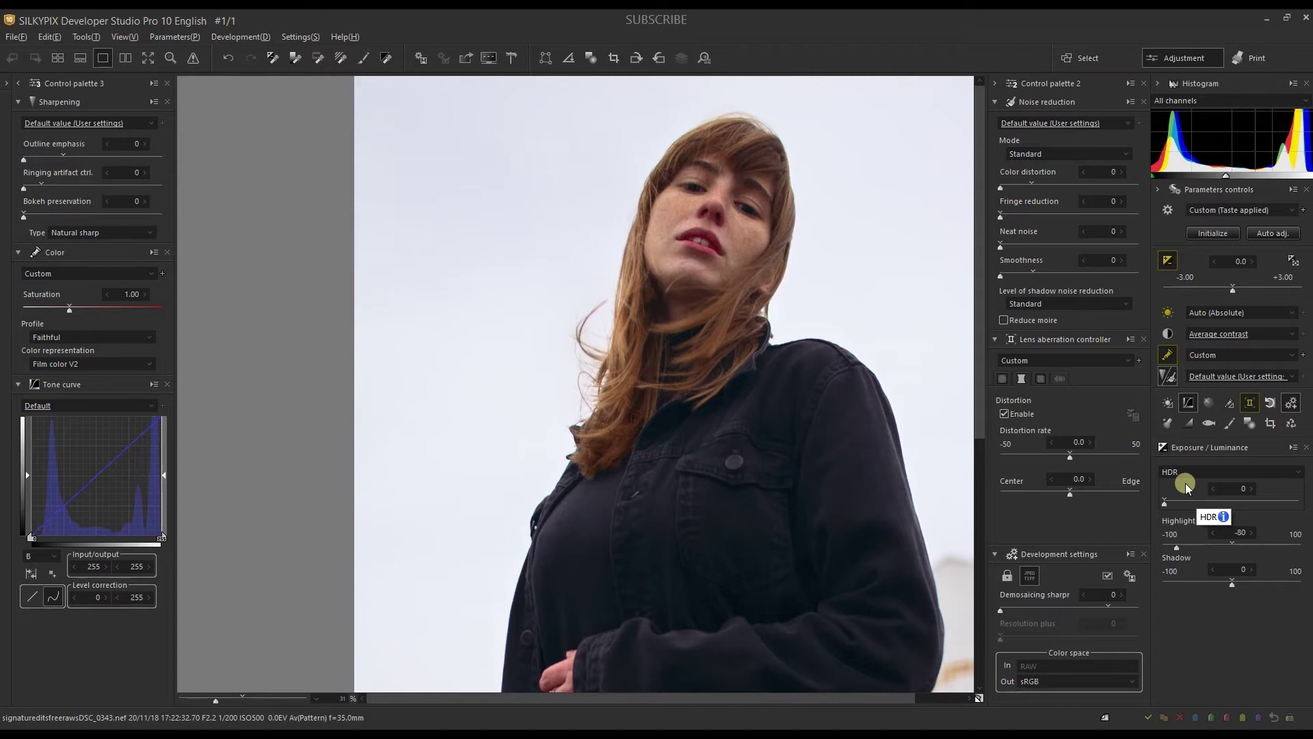
{"action": "left_click_drag", "start_coordinate": [1190, 506], "coordinate": [1205, 502]}
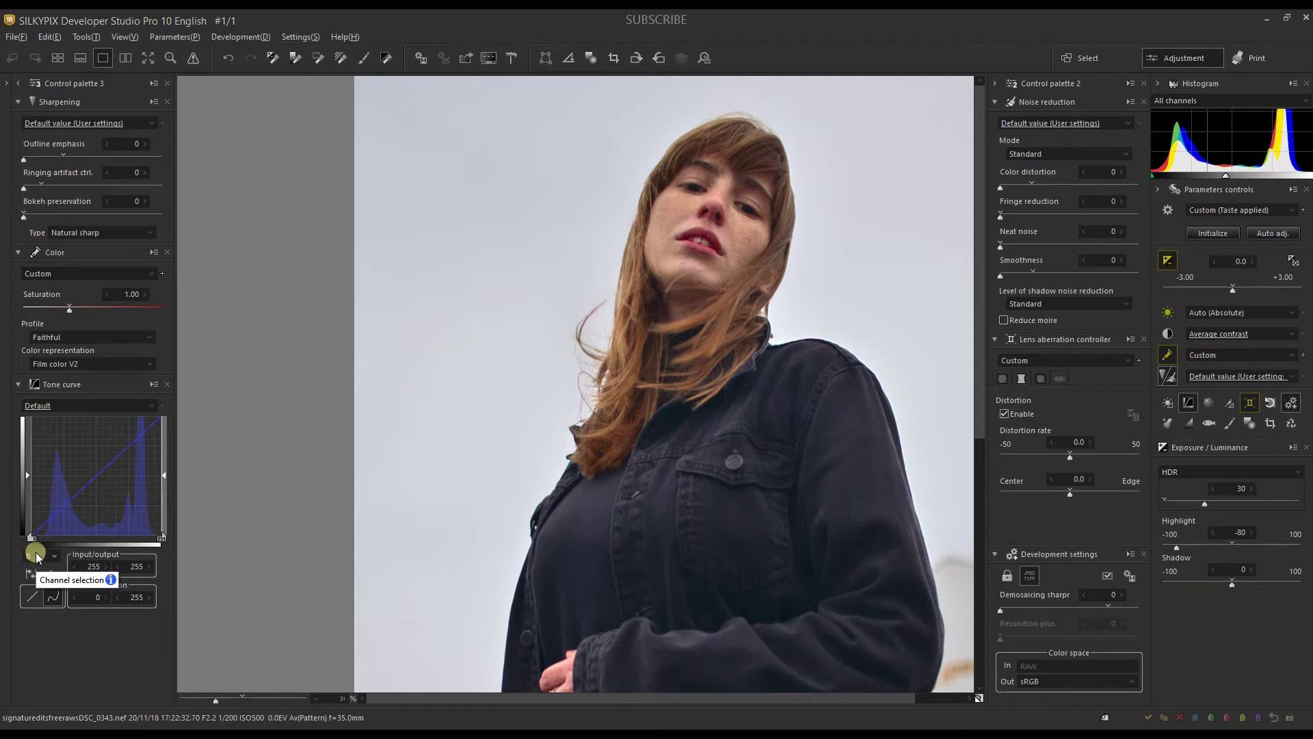
In the tone settings, set the contrast center to 0.38 and gamma to 1.40.
{"action": "left_click", "coordinate": [1170, 334]}
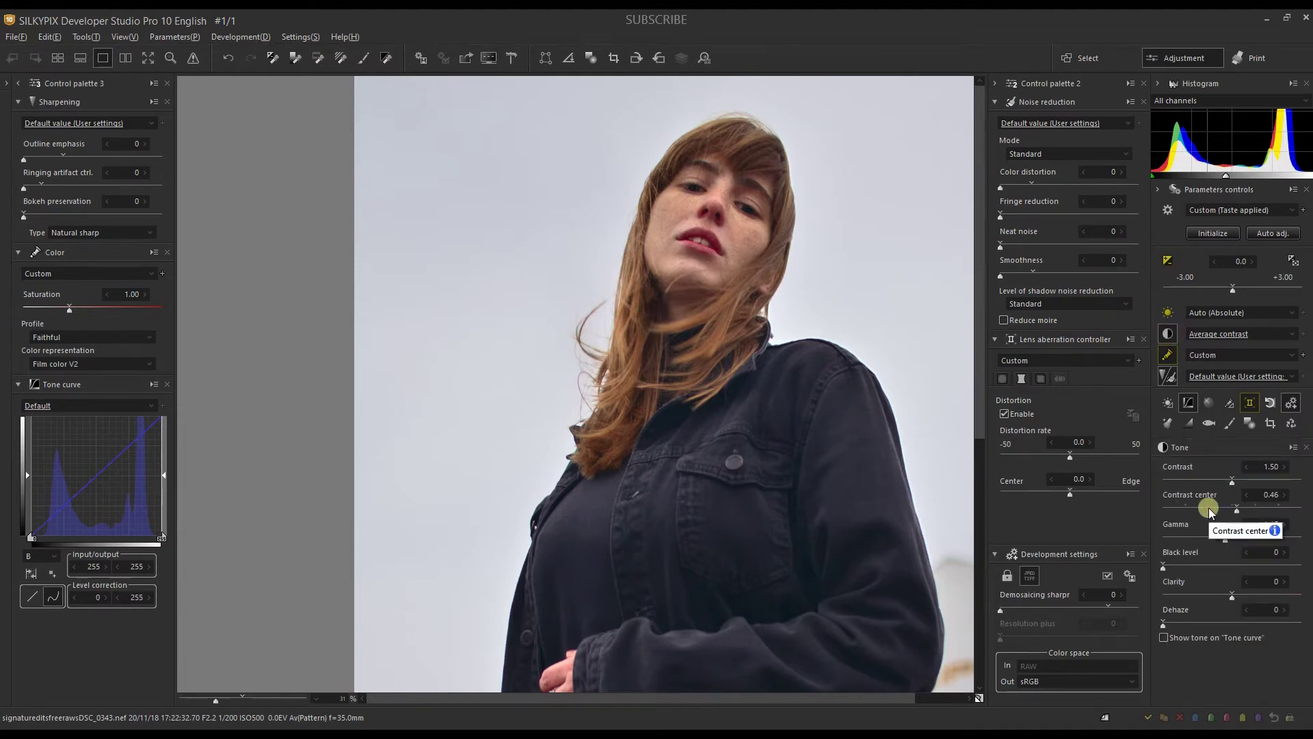
{"action": "left_click_drag", "start_coordinate": [1209, 509], "coordinate": [1200, 508]}
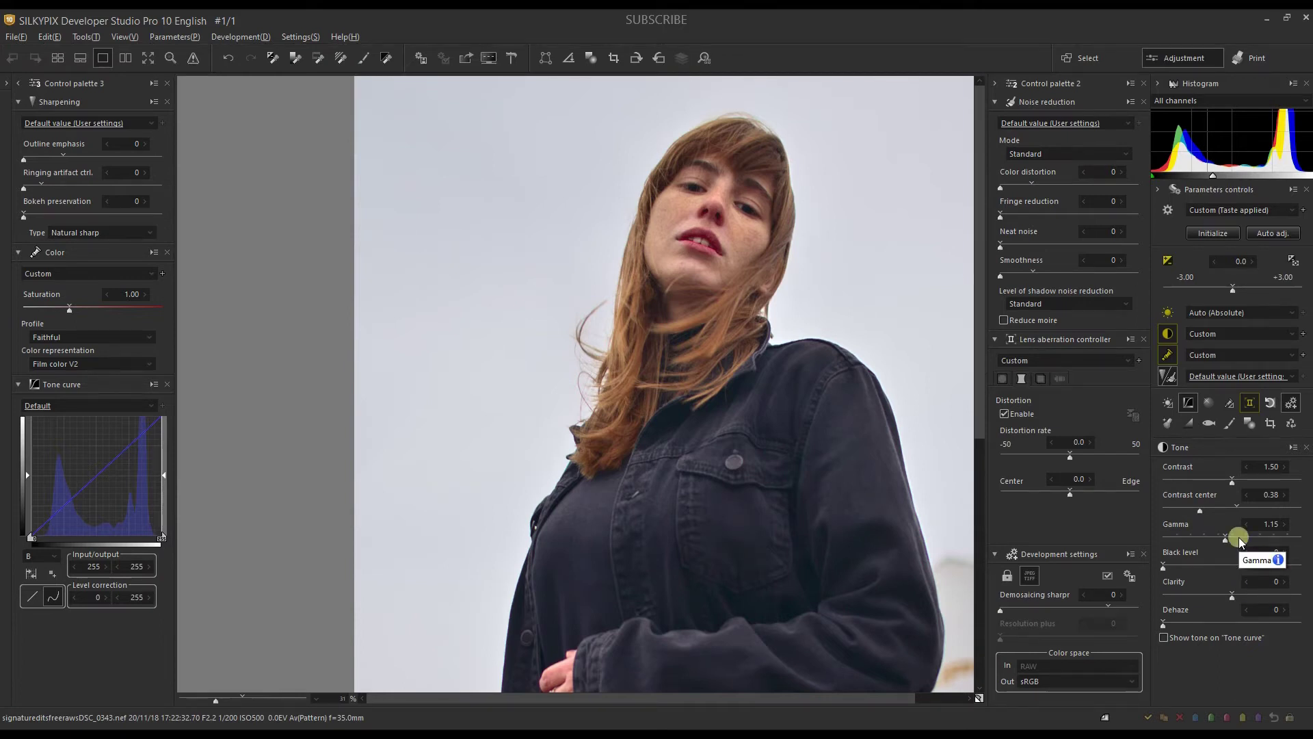
{"action": "left_click", "coordinate": [1238, 536]}
{"action": "left_click_drag", "start_coordinate": [1238, 537], "coordinate": [1259, 538]}
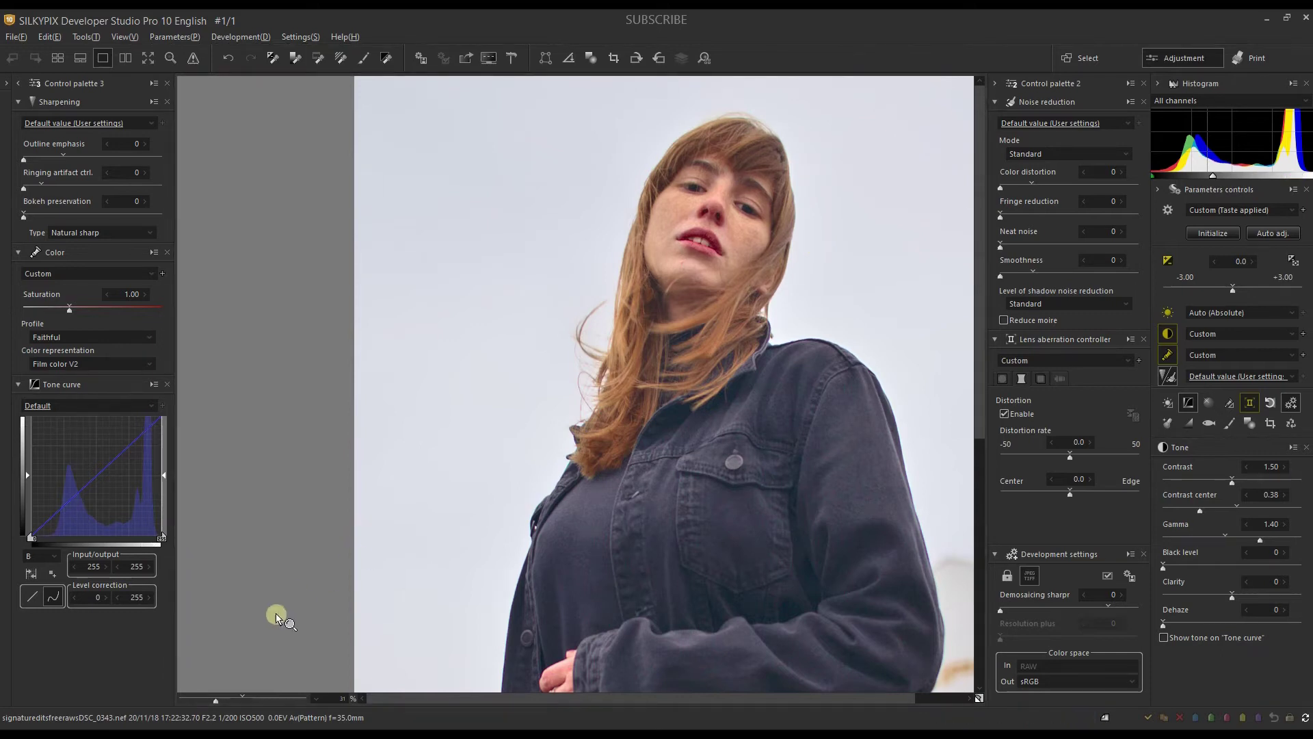
Examine the effect of the tone changes on the portrait, both as a whole at reduced size and closer up.
{"action": "left_click_drag", "start_coordinate": [755, 432], "coordinate": [635, 400]}
{"action": "left_click", "coordinate": [185, 701]}
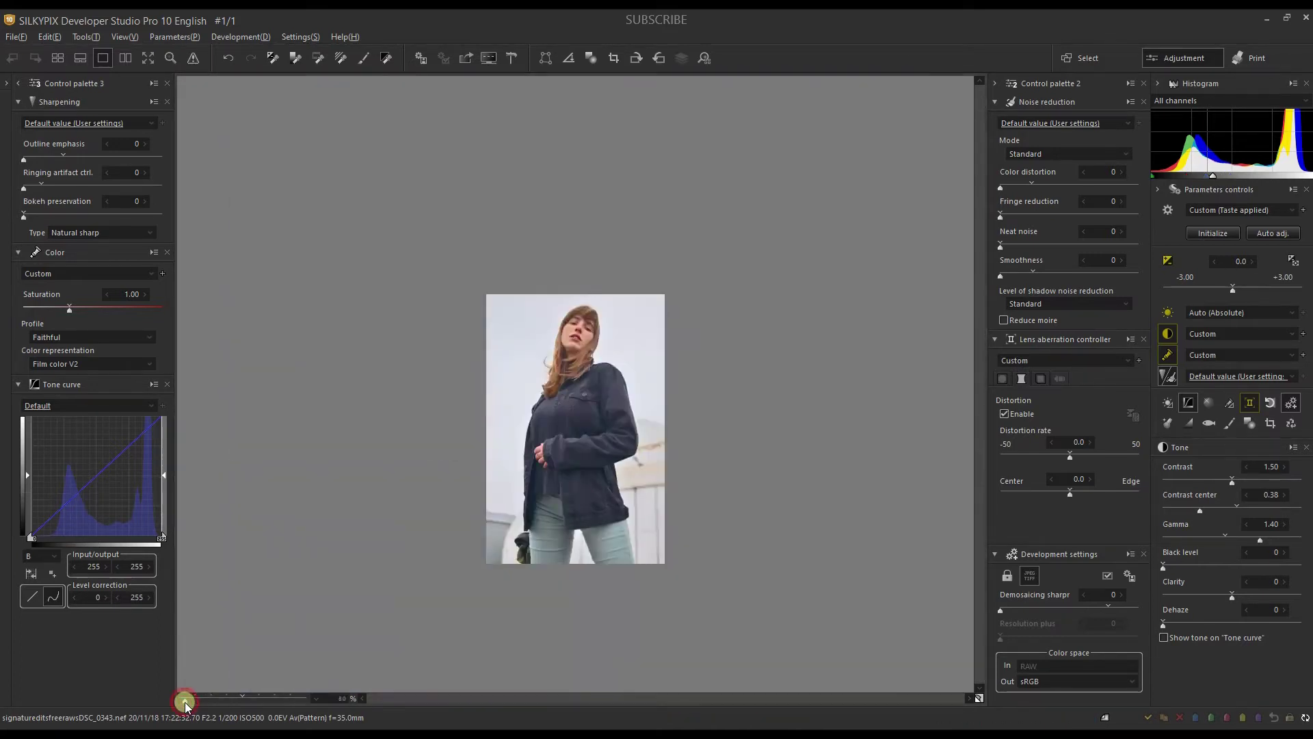
{"action": "left_click_drag", "start_coordinate": [185, 703], "coordinate": [192, 702]}
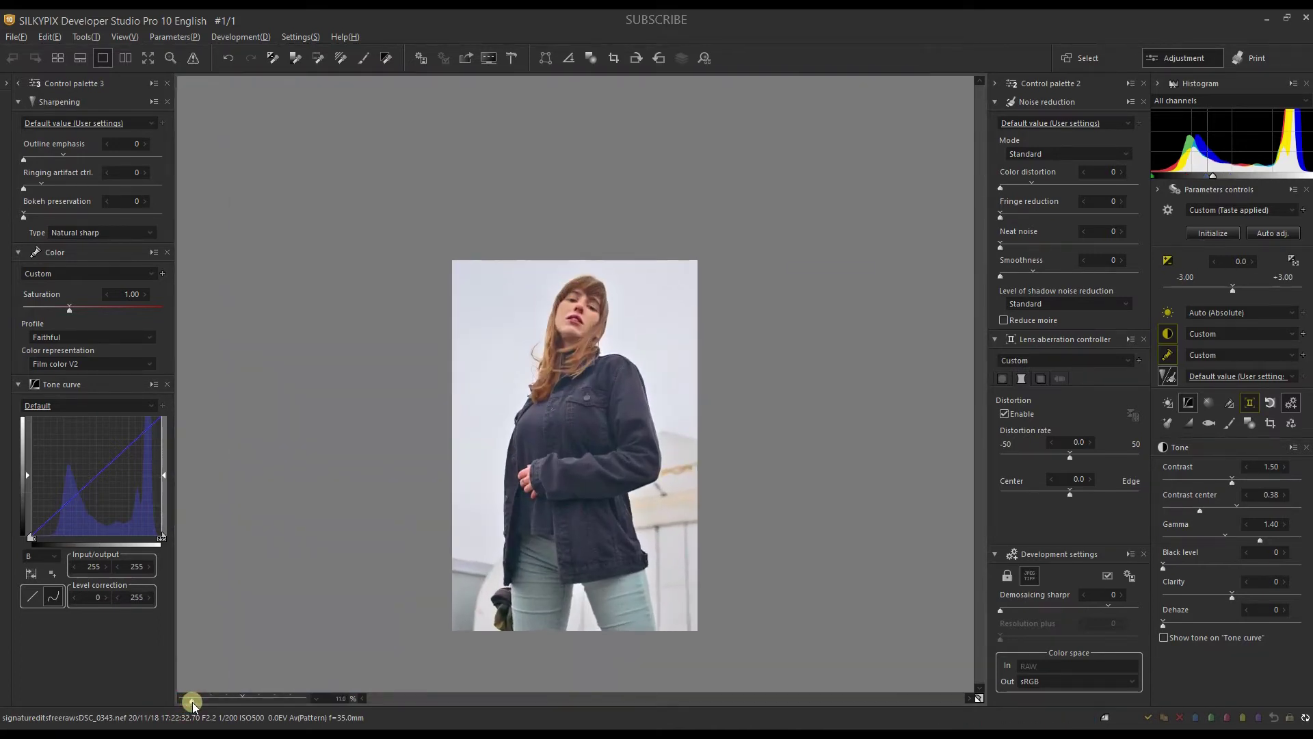
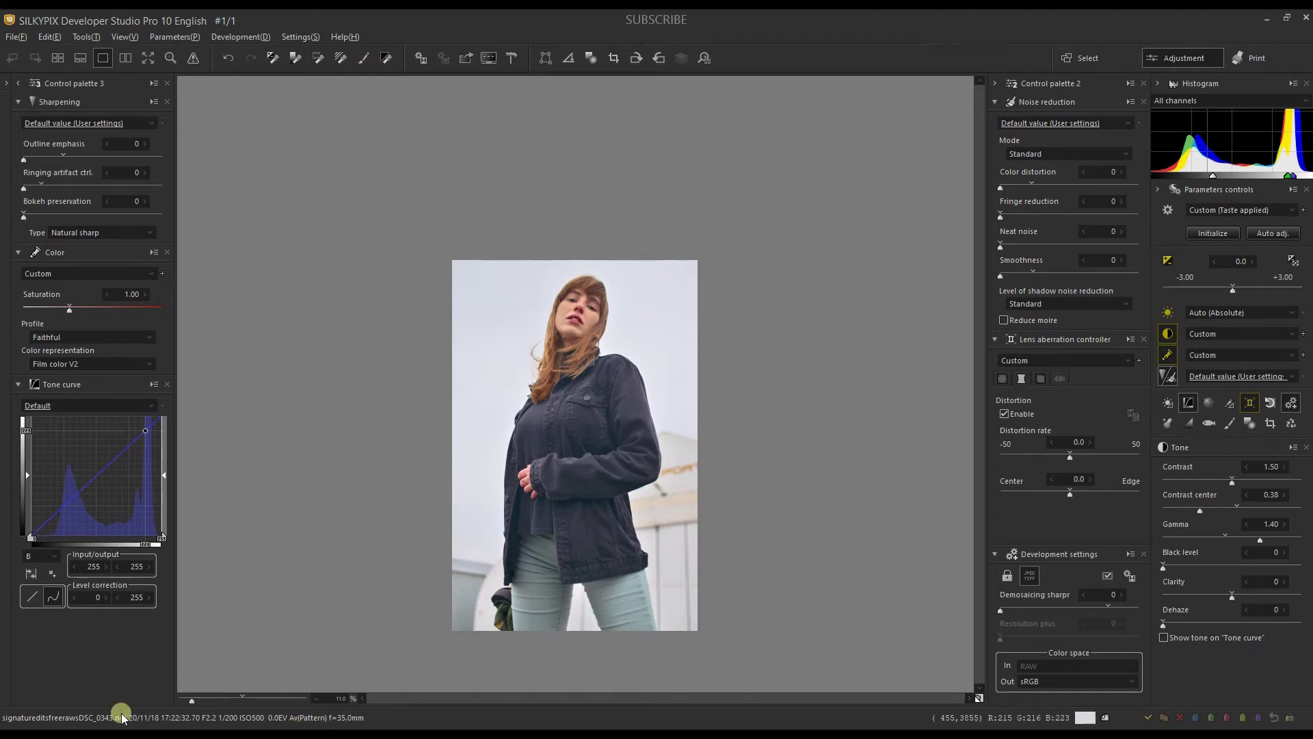
{"action": "left_click", "coordinate": [186, 701]}
{"action": "mouse_move", "coordinate": [186, 700]}
{"action": "left_mouse_down"}
{"action": "mouse_move", "coordinate": [219, 703]}
{"action": "mouse_move", "coordinate": [191, 702]}
{"action": "left_mouse_up"}
{"action": "left_click", "coordinate": [553, 309]}
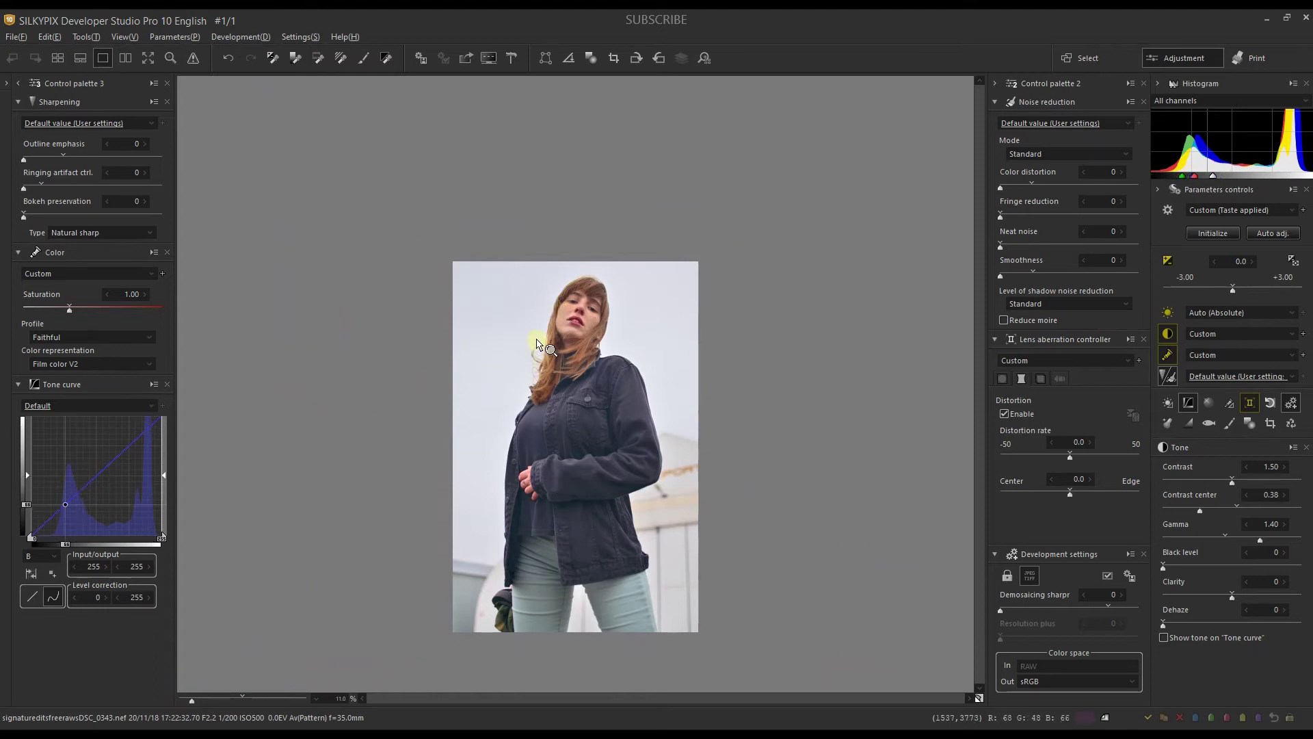
{"action": "left_click_drag", "start_coordinate": [245, 700], "coordinate": [212, 697]}
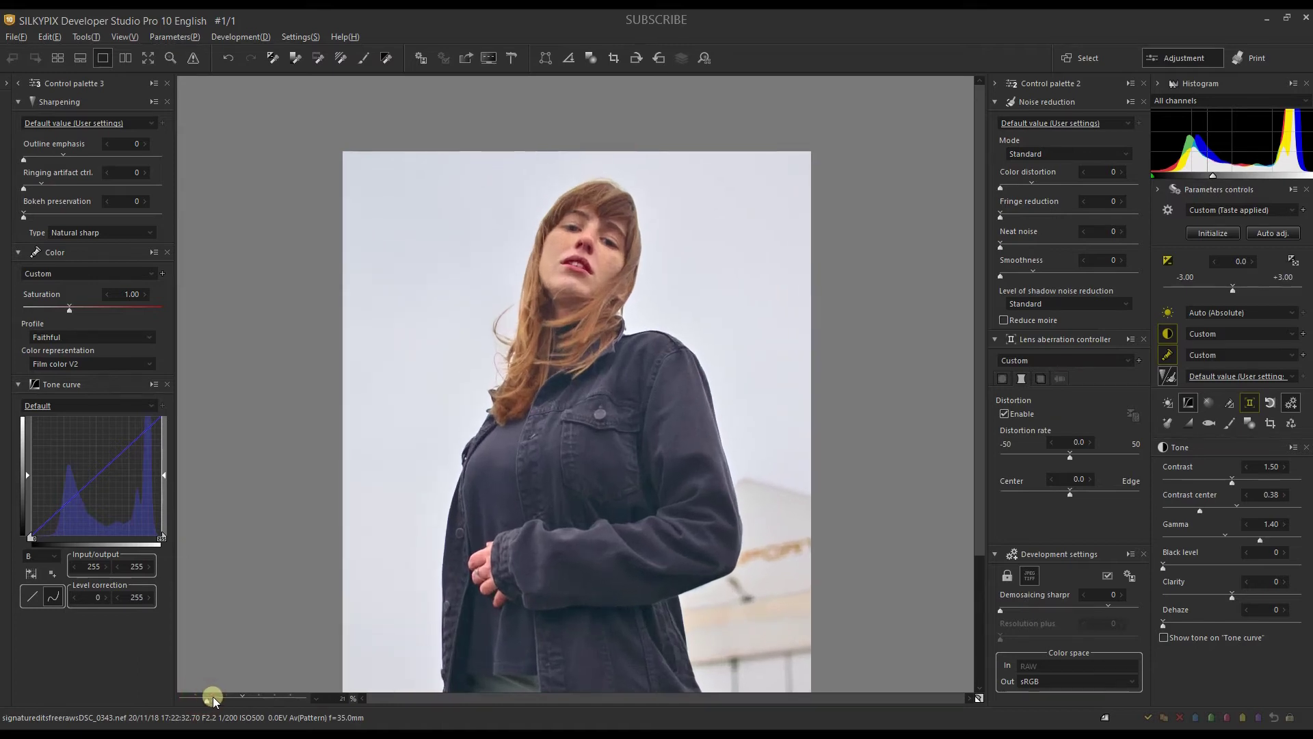
{"action": "left_click_drag", "start_coordinate": [461, 589], "coordinate": [424, 526]}
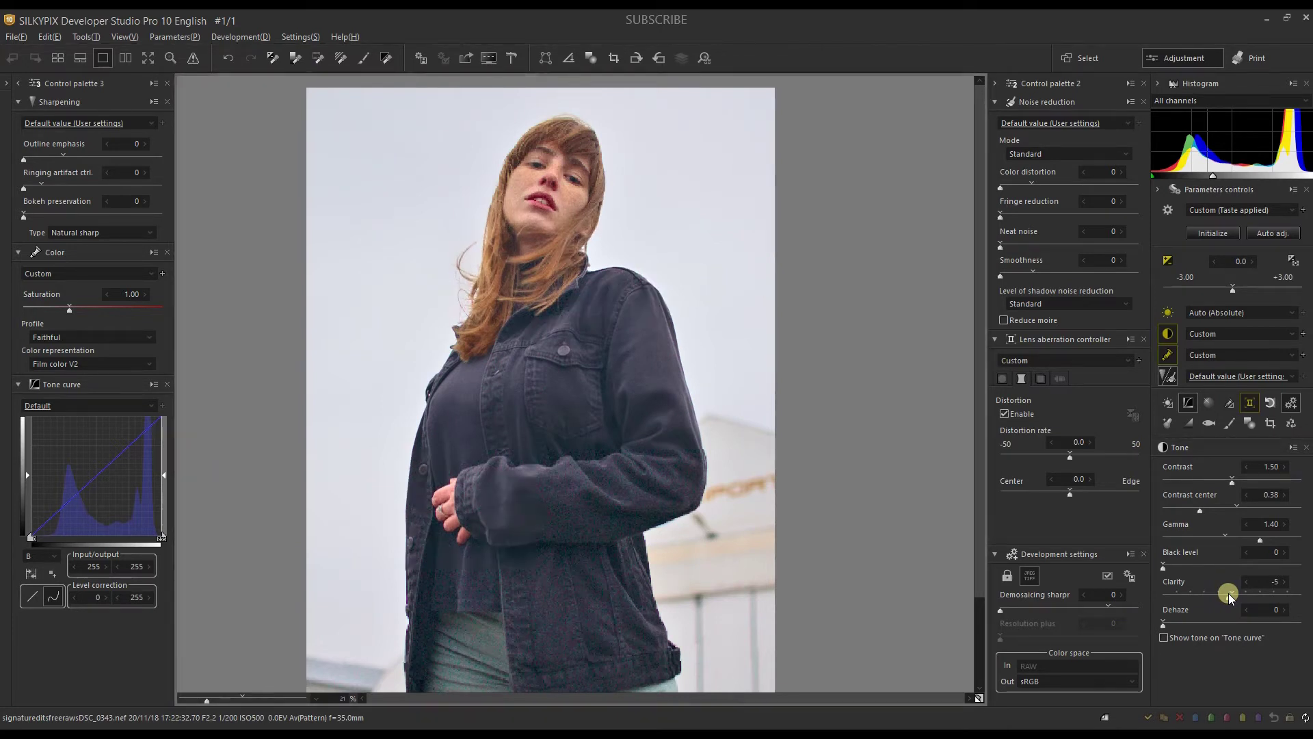
Try stronger clarity on the portrait and settle on a Clarity value of -8.
{"action": "left_click_drag", "start_coordinate": [1236, 596], "coordinate": [1262, 599]}
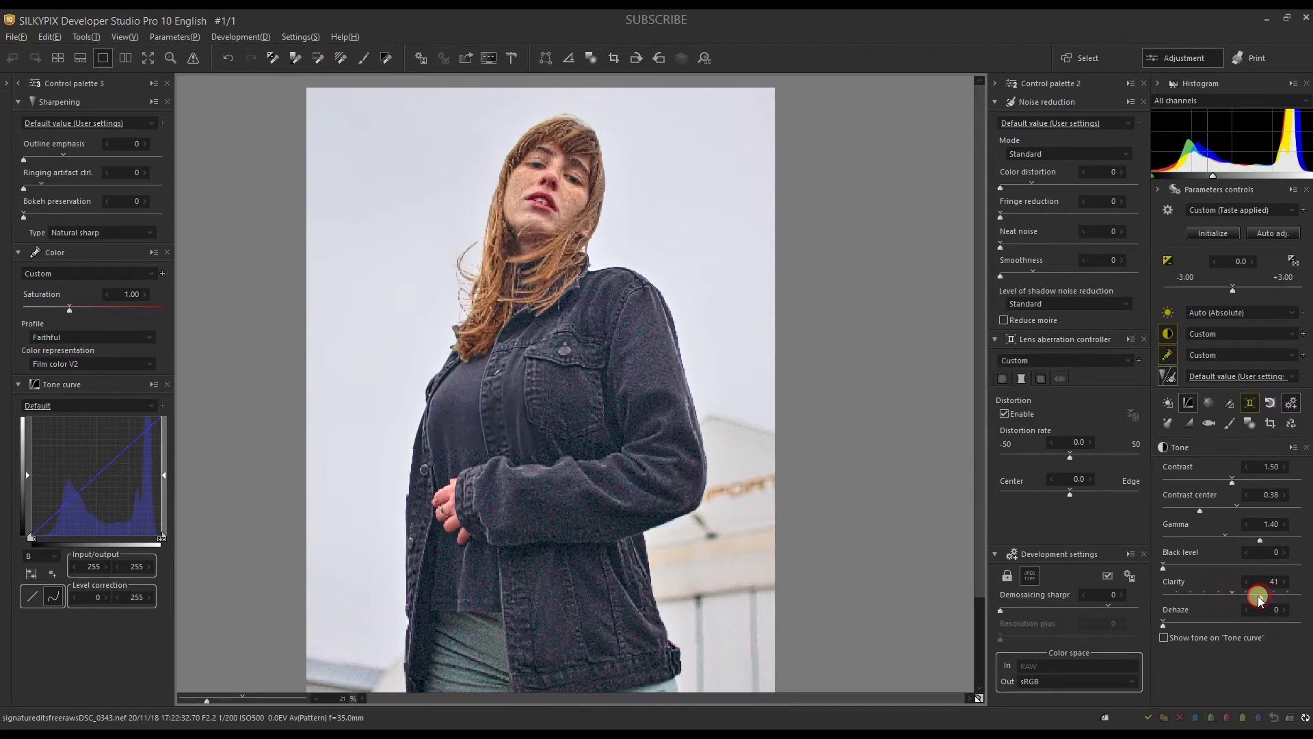
{"action": "left_click_drag", "start_coordinate": [1232, 600], "coordinate": [1225, 599]}
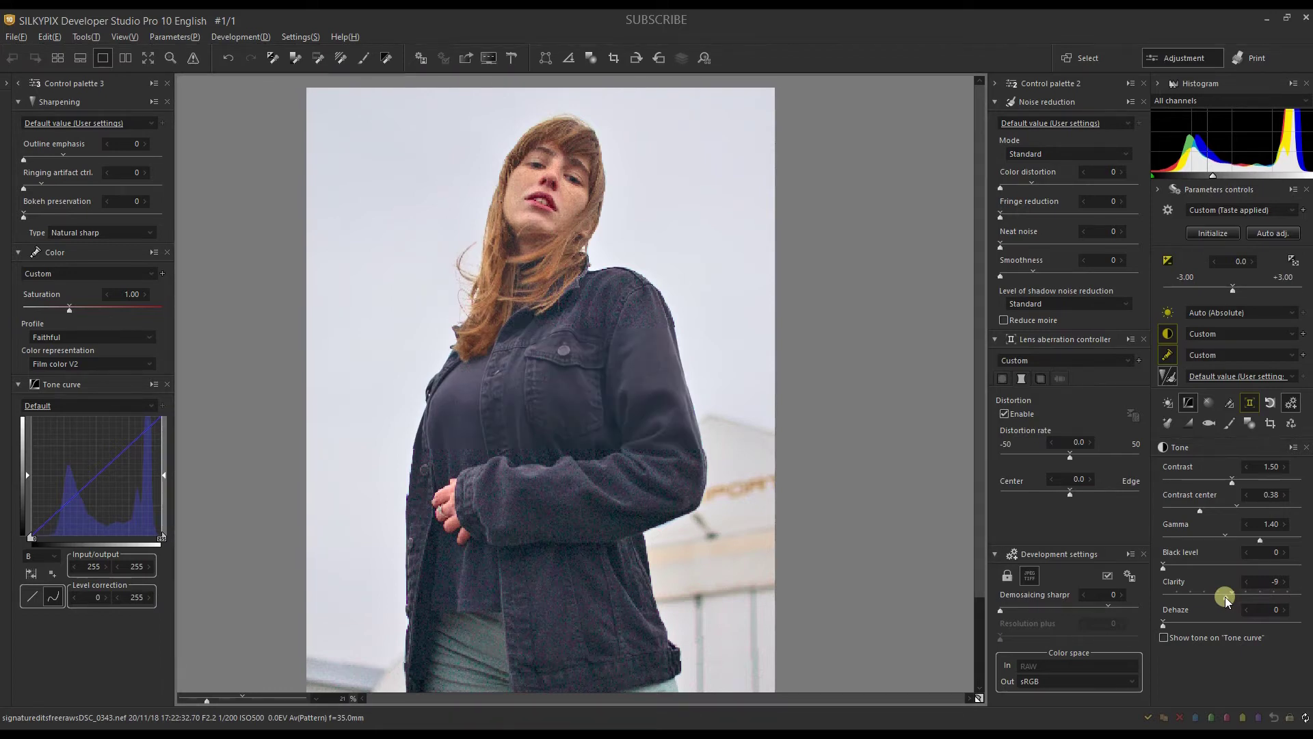
{"action": "left_click_drag", "start_coordinate": [1226, 599], "coordinate": [1227, 600]}
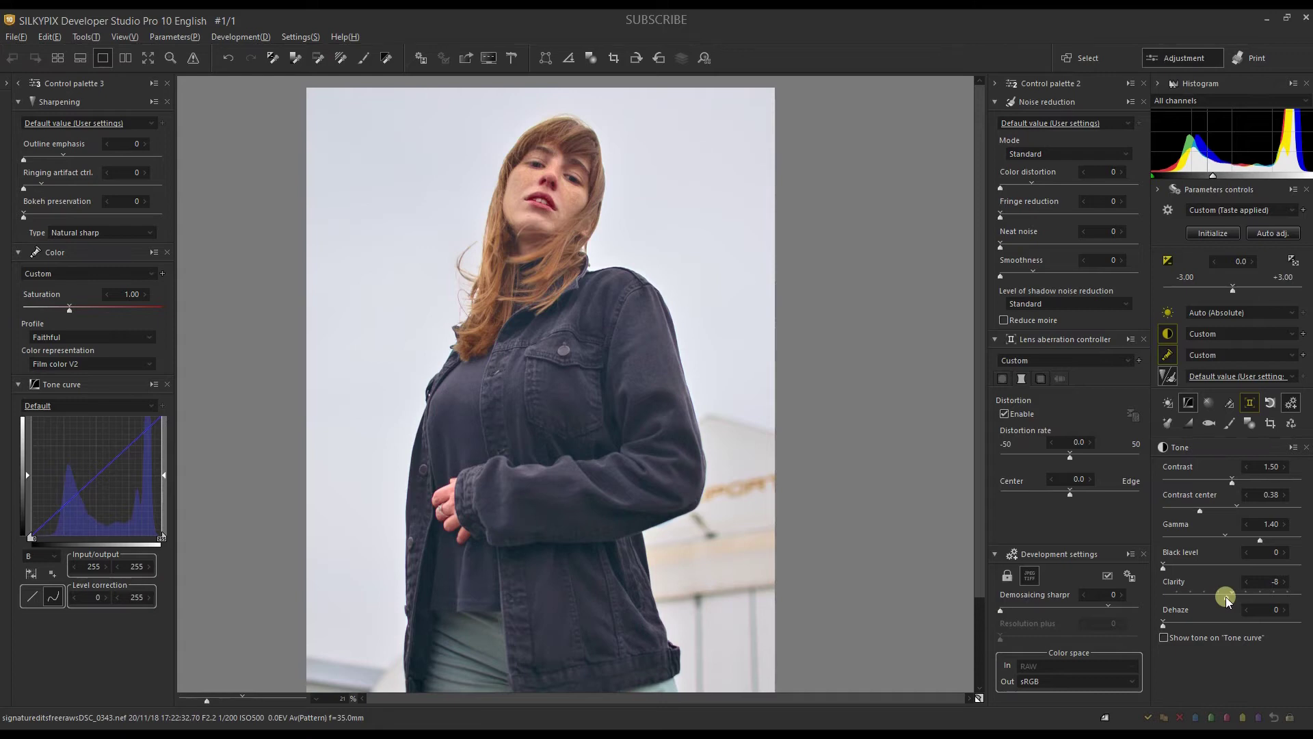
Outline the woman with a polygon area of the partial correction tool, extending beyond the photo's upper and lower edges.
{"action": "left_click", "coordinate": [1248, 423]}
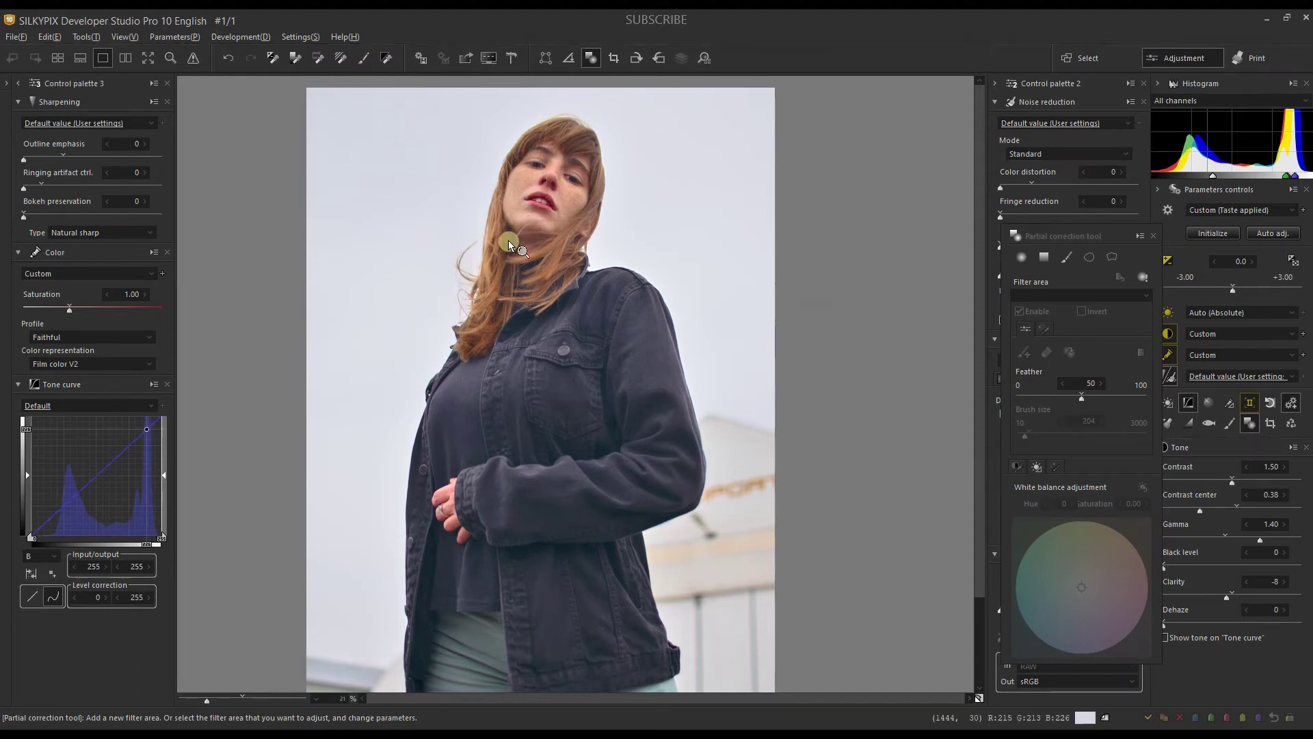
{"action": "left_click", "coordinate": [551, 168]}
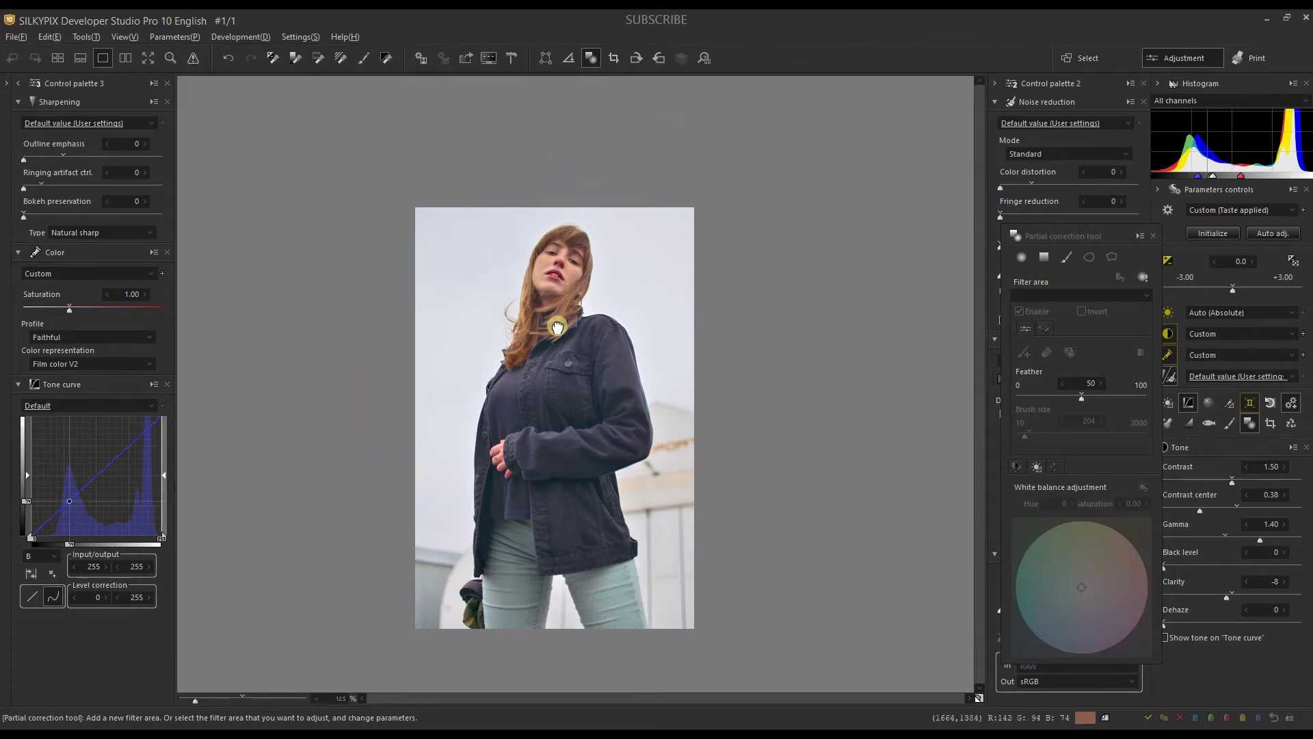
{"action": "left_click_drag", "start_coordinate": [558, 327], "coordinate": [506, 301]}
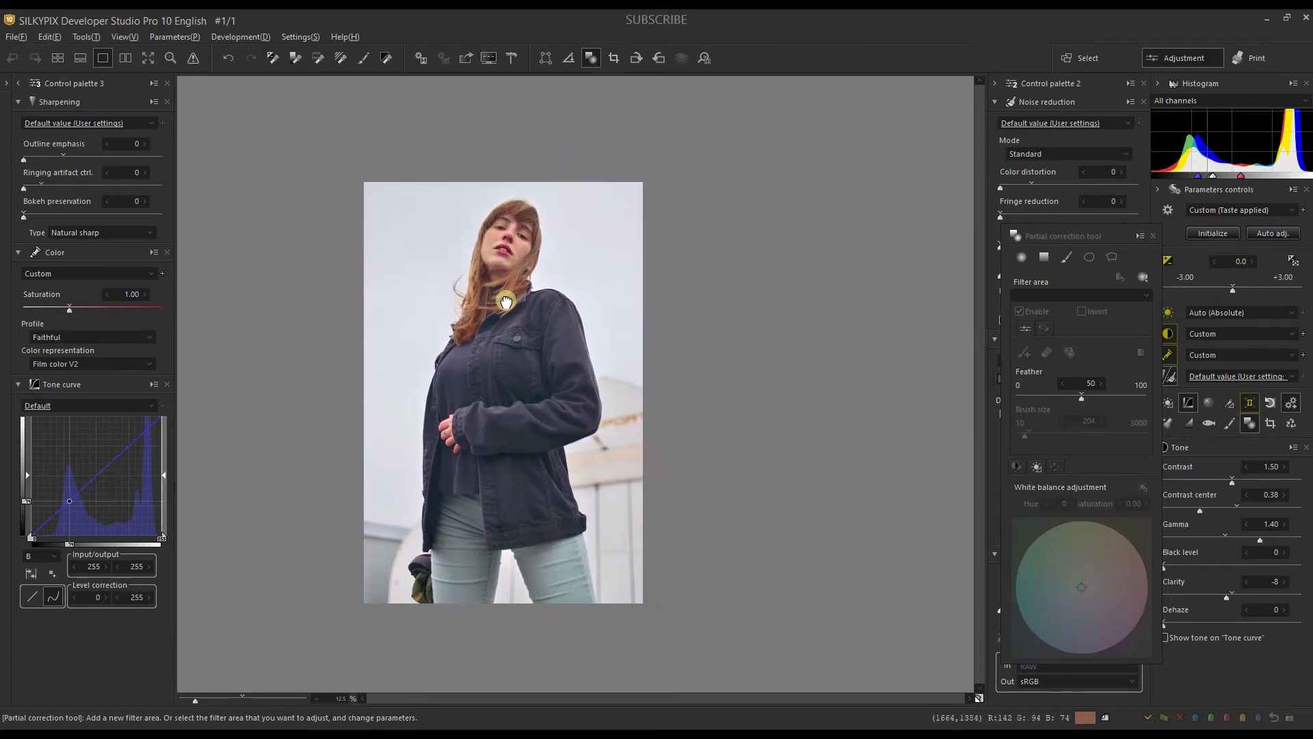
{"action": "left_click", "coordinate": [1114, 257]}
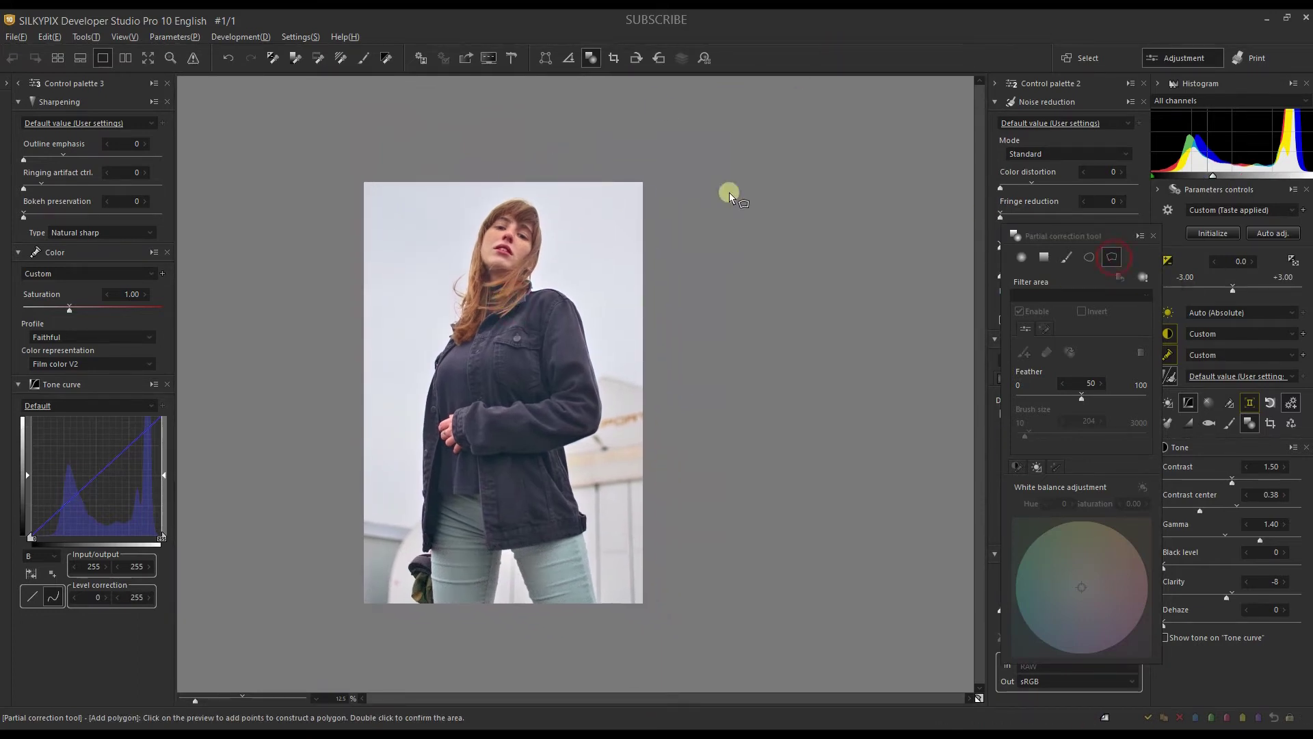
{"action": "left_click", "coordinate": [485, 149]}
{"action": "left_click", "coordinate": [432, 218]}
{"action": "left_click", "coordinate": [378, 322]}
{"action": "left_click", "coordinate": [398, 355]}
{"action": "left_click", "coordinate": [396, 505]}
{"action": "left_click", "coordinate": [397, 622]}
{"action": "left_click", "coordinate": [526, 625]}
{"action": "left_click", "coordinate": [638, 624]}
{"action": "left_click", "coordinate": [611, 518]}
{"action": "left_click", "coordinate": [628, 413]}
{"action": "left_click", "coordinate": [605, 298]}
{"action": "left_click", "coordinate": [564, 264]}
{"action": "left_click", "coordinate": [567, 200]}
{"action": "left_click", "coordinate": [556, 143]}
{"action": "double_click", "coordinate": [556, 142]}
Invert the polygon area so it covers the background around the woman, and set its Feather to 82.
{"action": "left_click", "coordinate": [1116, 258]}
{"action": "left_click", "coordinate": [1086, 311]}
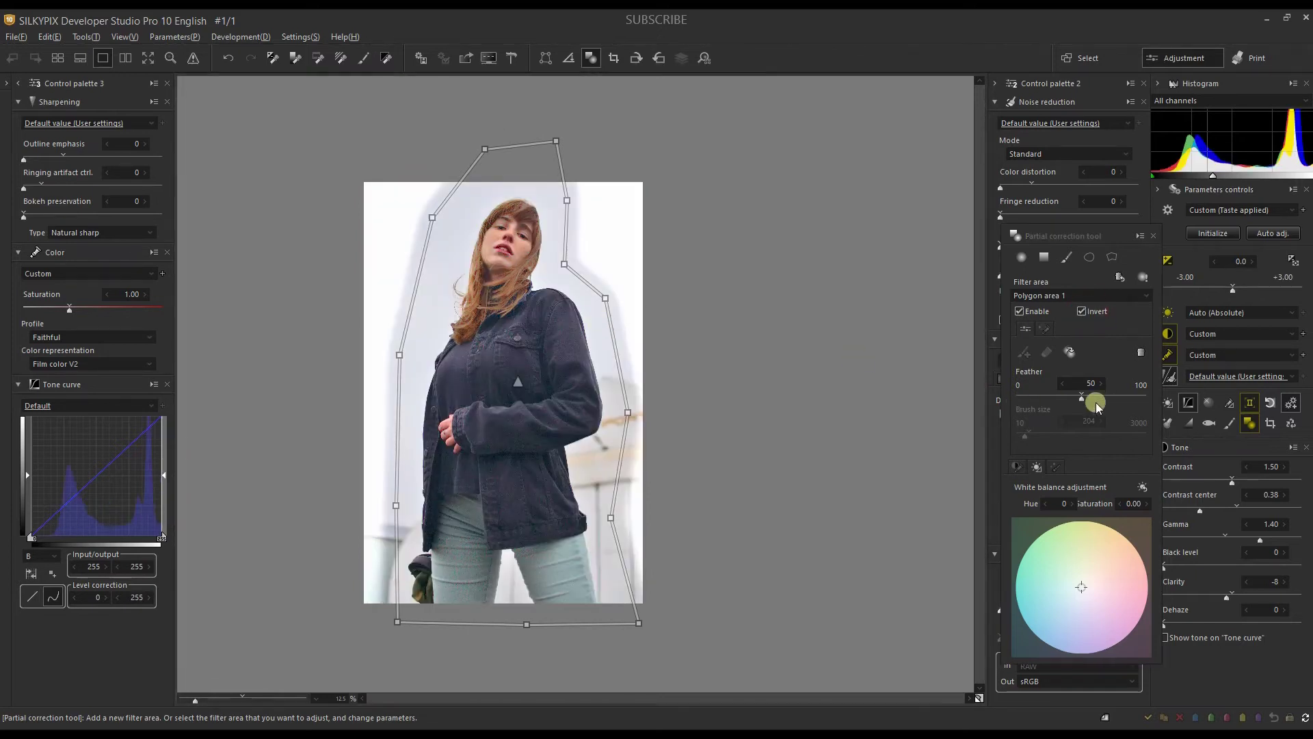
{"action": "left_click", "coordinate": [1122, 399]}
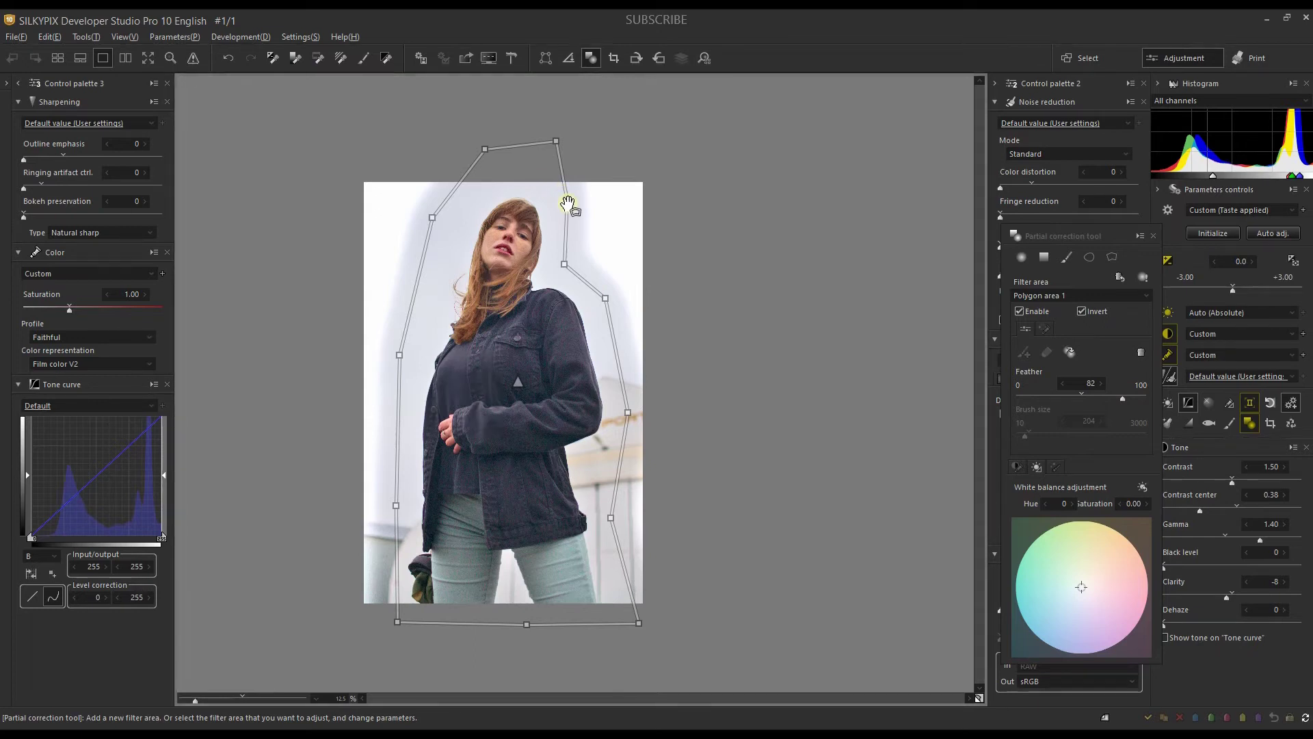
Reshape the polygon by moving its points closer to the woman's head, shoulder, arms and legs.
{"action": "left_click_drag", "start_coordinate": [569, 206], "coordinate": [549, 209]}
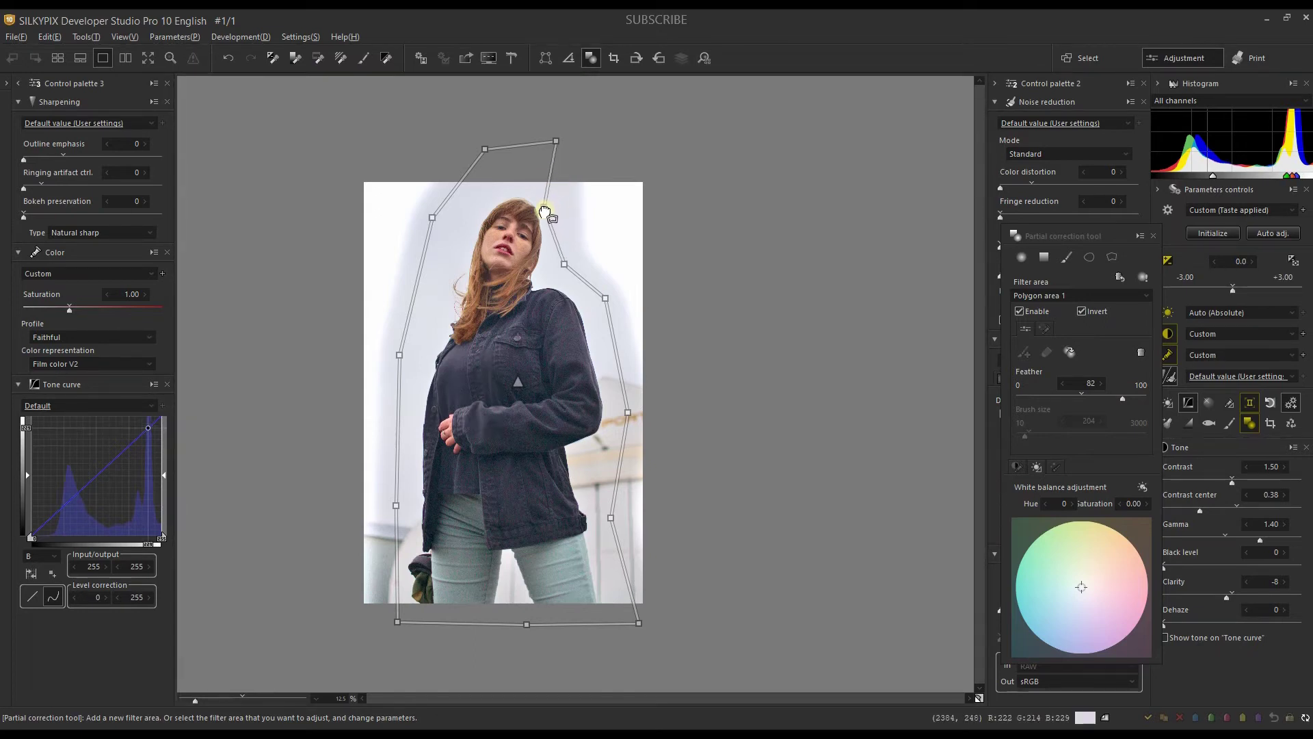
{"action": "left_click_drag", "start_coordinate": [565, 264], "coordinate": [530, 279]}
{"action": "left_click_drag", "start_coordinate": [605, 299], "coordinate": [599, 320]}
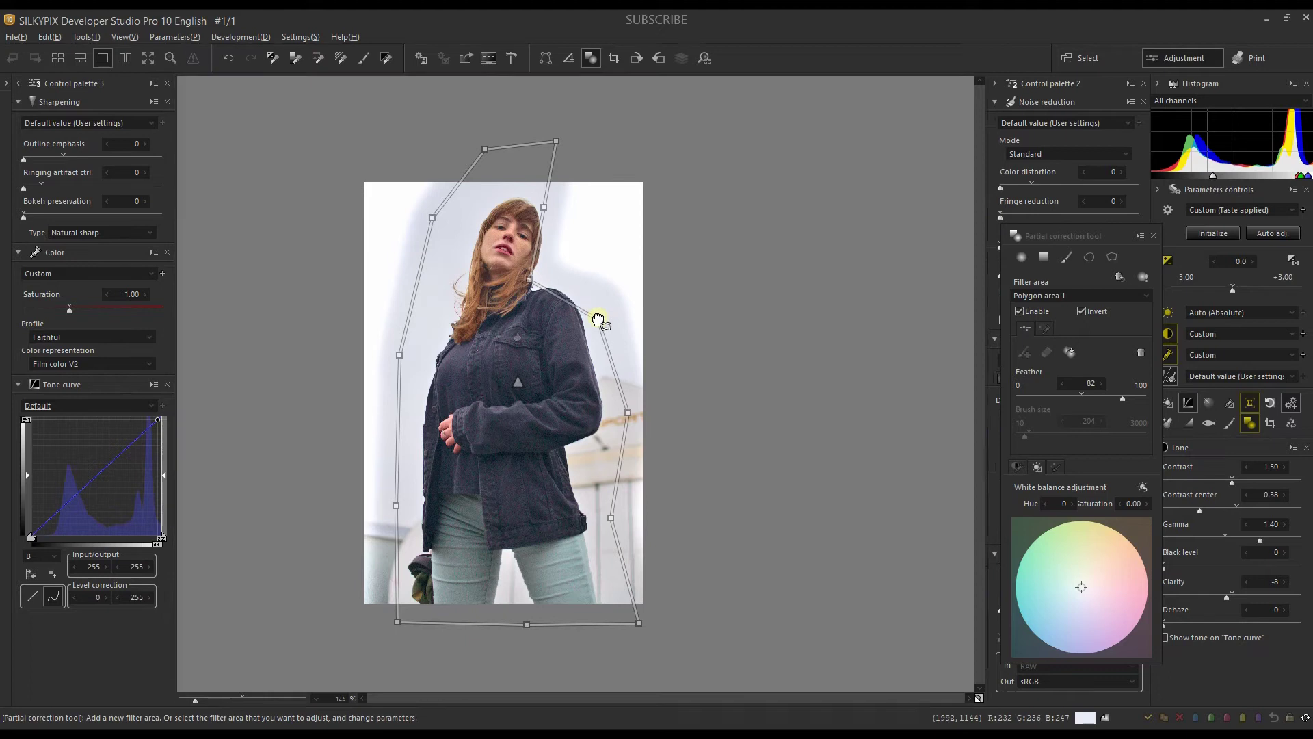
{"action": "left_click_drag", "start_coordinate": [627, 413], "coordinate": [616, 416]}
{"action": "left_click_drag", "start_coordinate": [611, 518], "coordinate": [595, 482]}
{"action": "left_click_drag", "start_coordinate": [639, 623], "coordinate": [612, 614]}
{"action": "left_click_drag", "start_coordinate": [397, 622], "coordinate": [408, 621]}
{"action": "left_click_drag", "start_coordinate": [396, 506], "coordinate": [404, 505]}
{"action": "left_click_drag", "start_coordinate": [400, 355], "coordinate": [424, 336]}
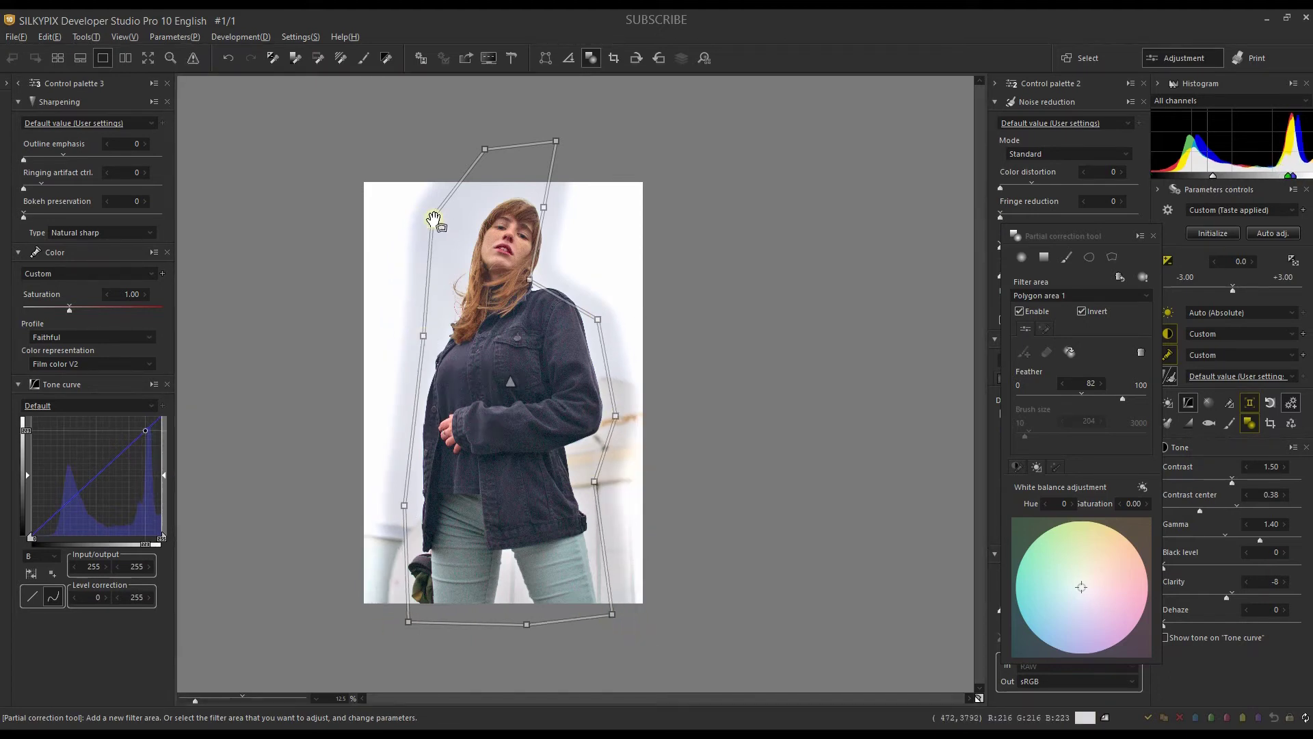
{"action": "left_click_drag", "start_coordinate": [434, 218], "coordinate": [450, 235]}
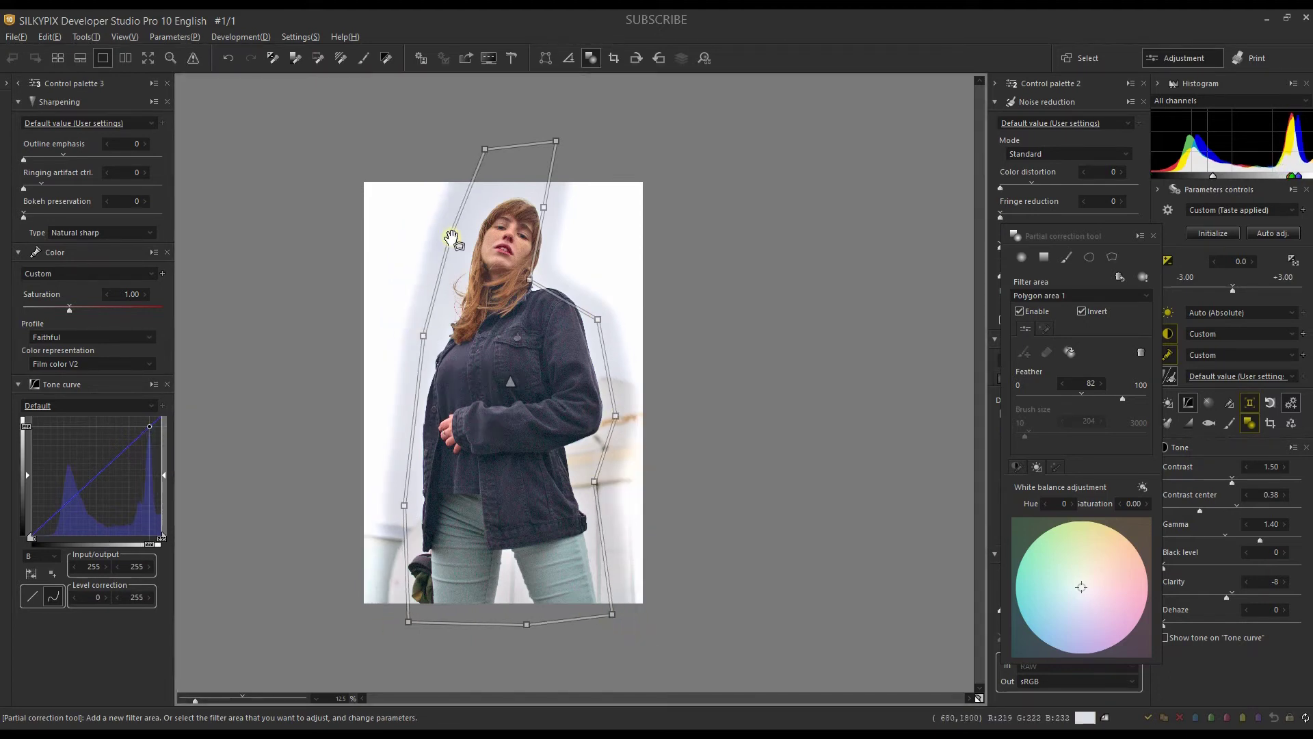
Set the inverted polygon area's Lightness to -7 and its Blur to 31.
{"action": "left_click", "coordinate": [1025, 463]}
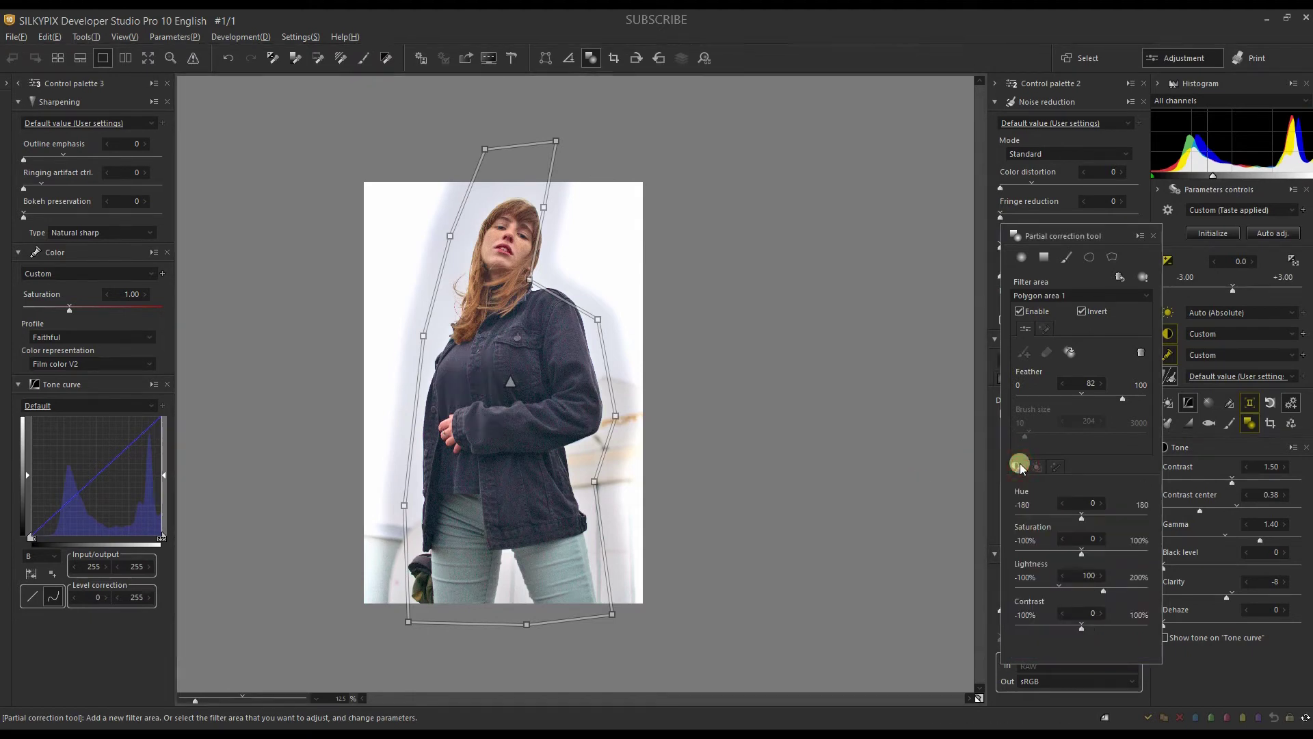
{"action": "left_click", "coordinate": [1057, 590]}
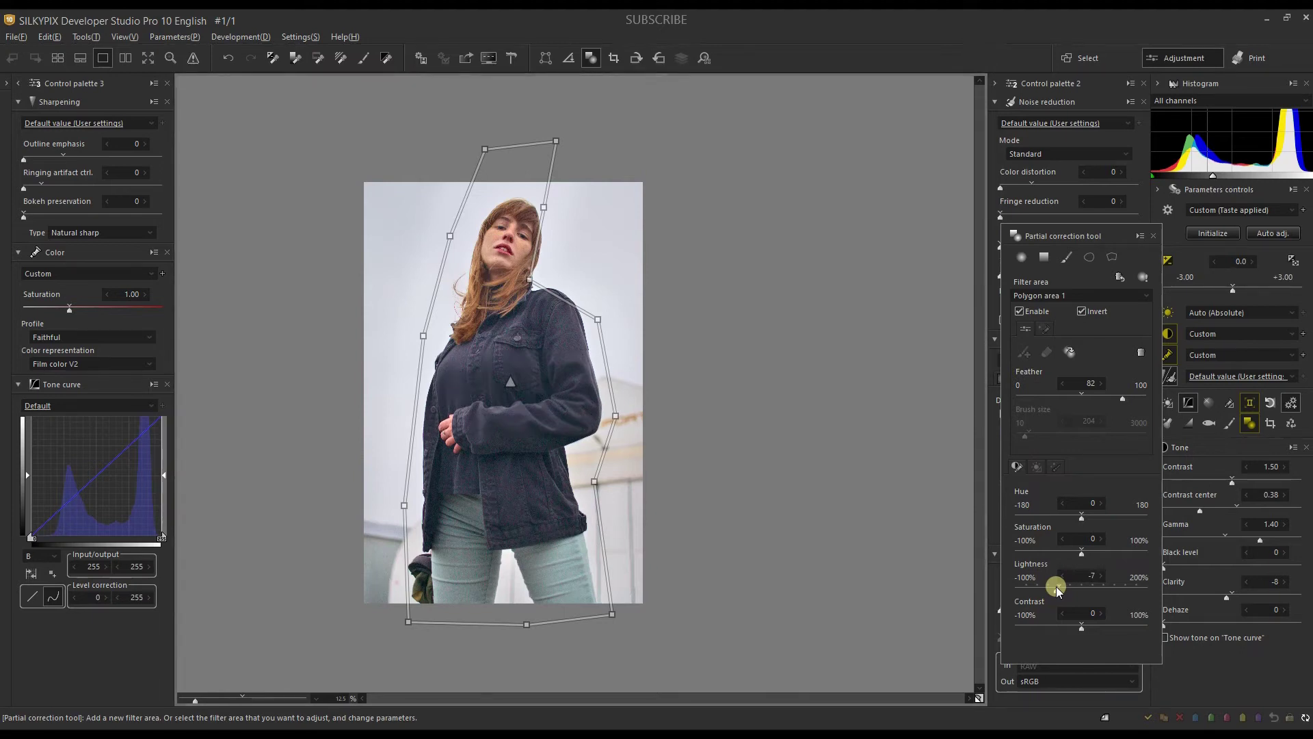
{"action": "left_click", "coordinate": [1043, 465]}
{"action": "left_click", "coordinate": [1046, 513]}
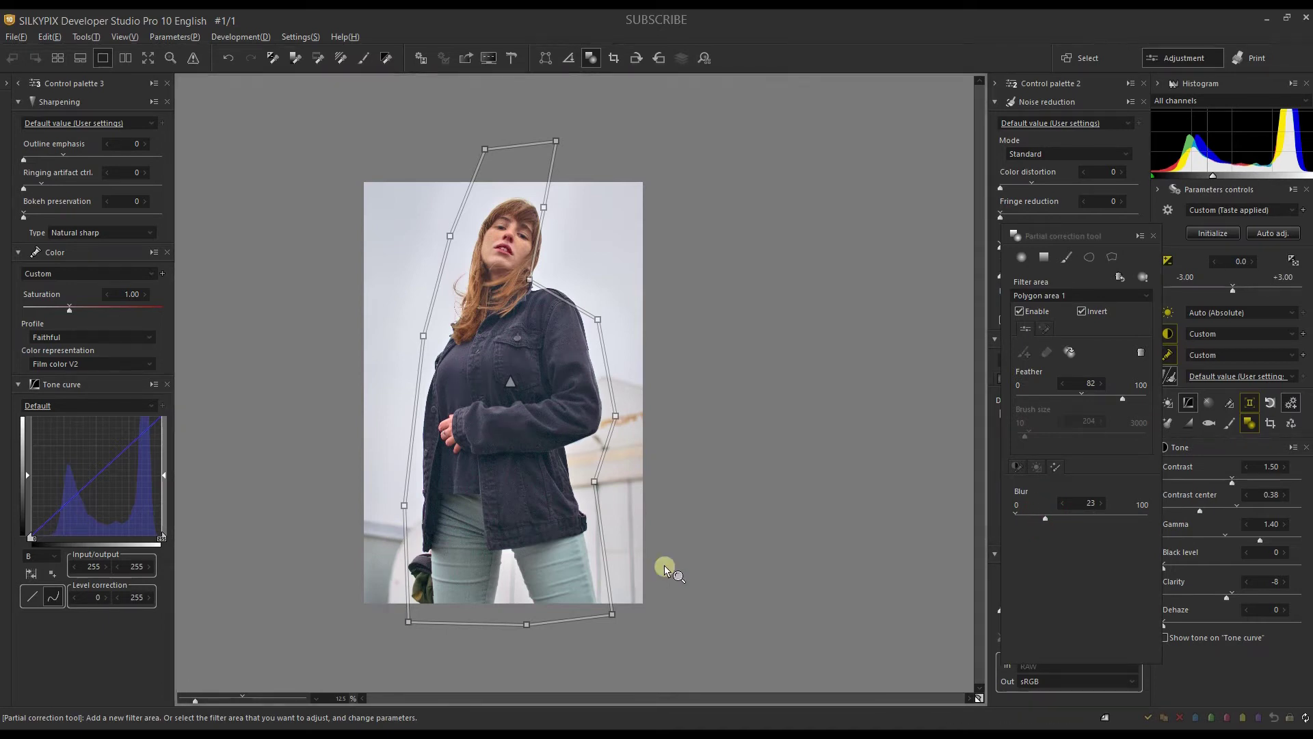
{"action": "left_click", "coordinate": [1056, 515]}
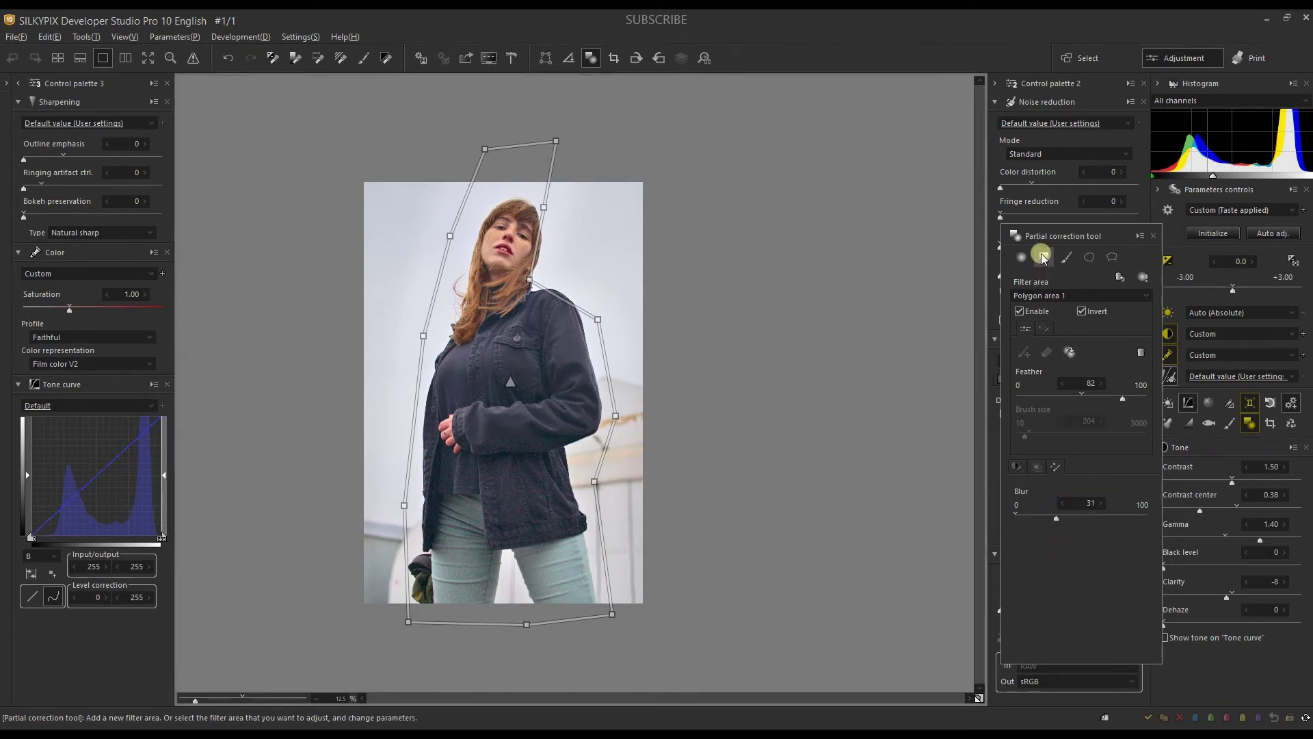
Paint a new brush area over the woman's face with Feather 87 and set its Lightness to 11.
{"action": "left_click", "coordinate": [1017, 466]}
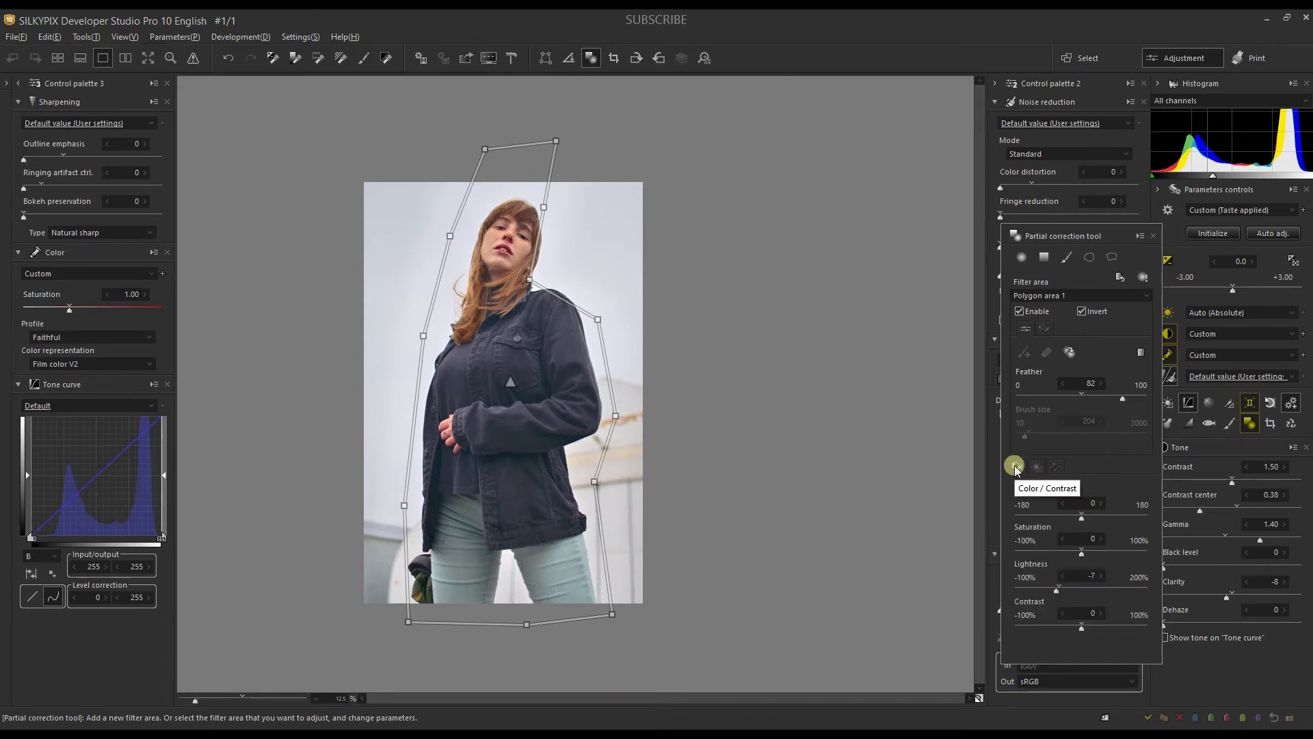
{"action": "left_click", "coordinate": [1071, 253]}
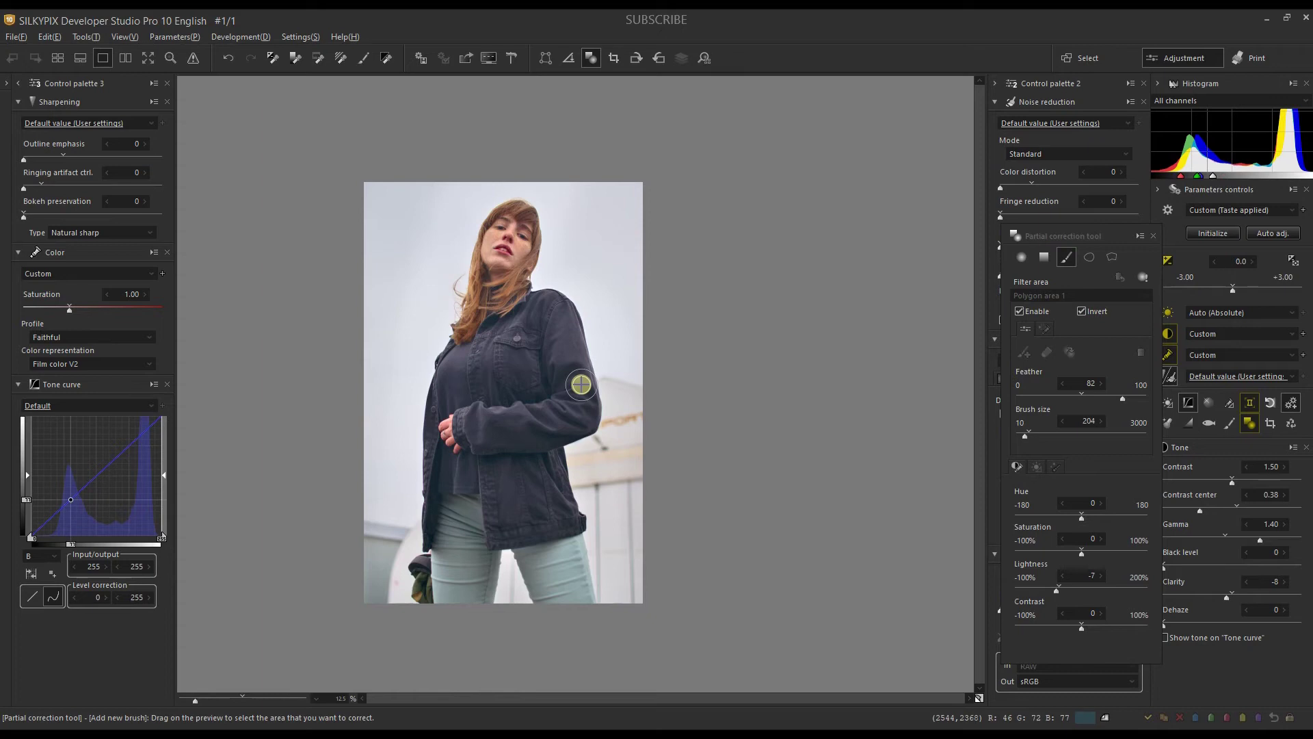
{"action": "scroll", "coordinate": [581, 385], "scroll_direction": "up", "scroll_amount": 3}
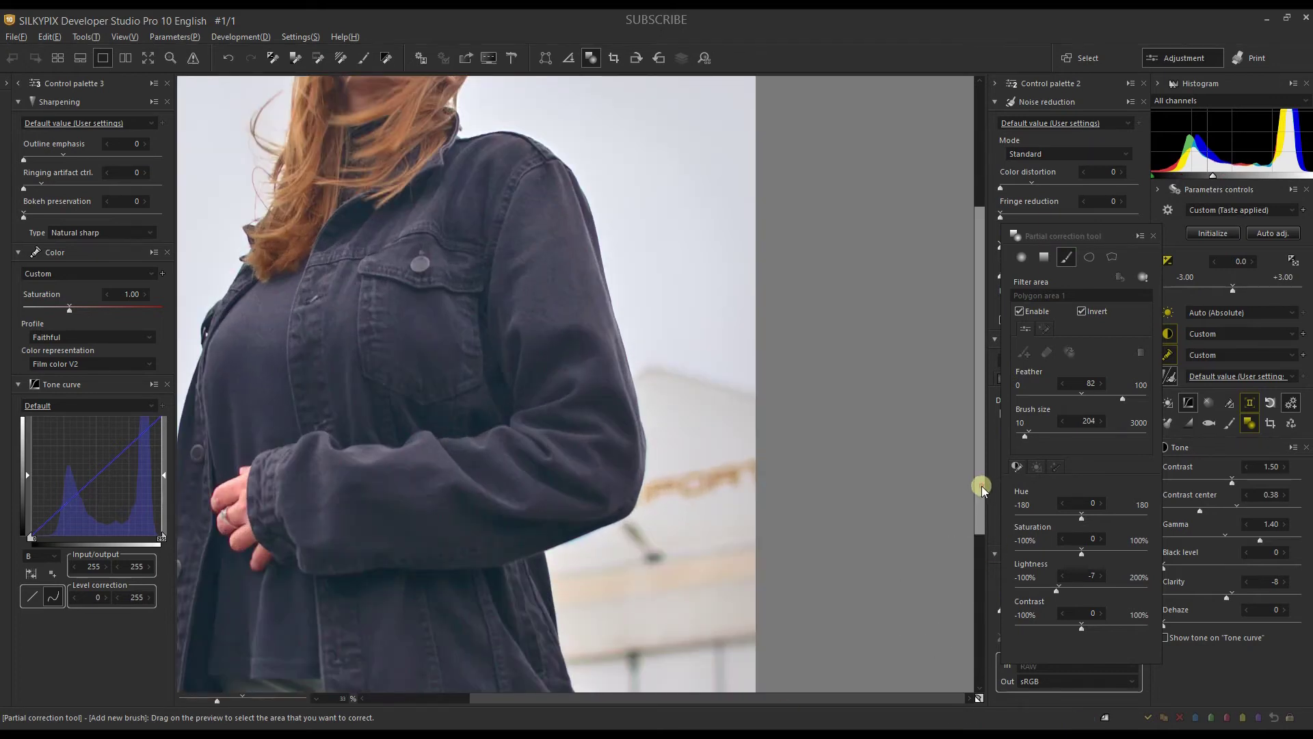
{"action": "left_click_drag", "start_coordinate": [982, 485], "coordinate": [979, 361]}
{"action": "left_click_drag", "start_coordinate": [671, 693], "coordinate": [586, 680]}
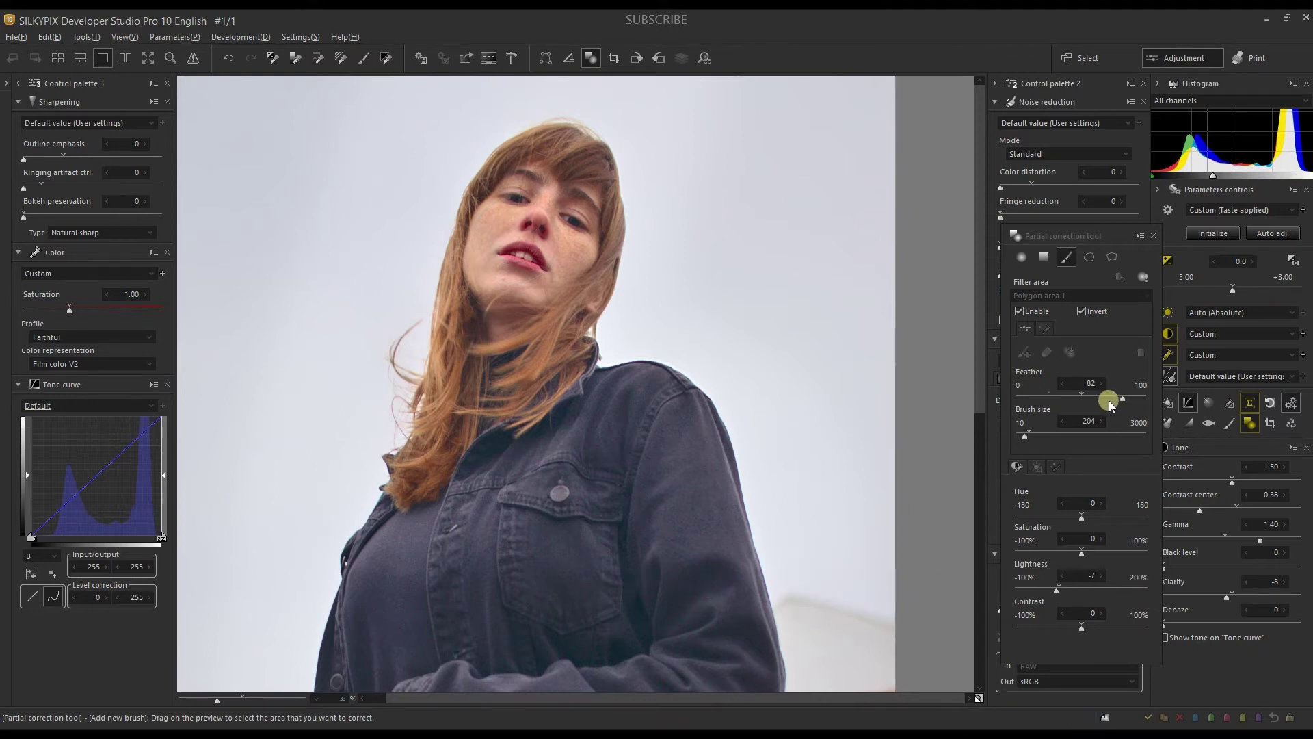
{"action": "left_click_drag", "start_coordinate": [1130, 401], "coordinate": [1130, 397]}
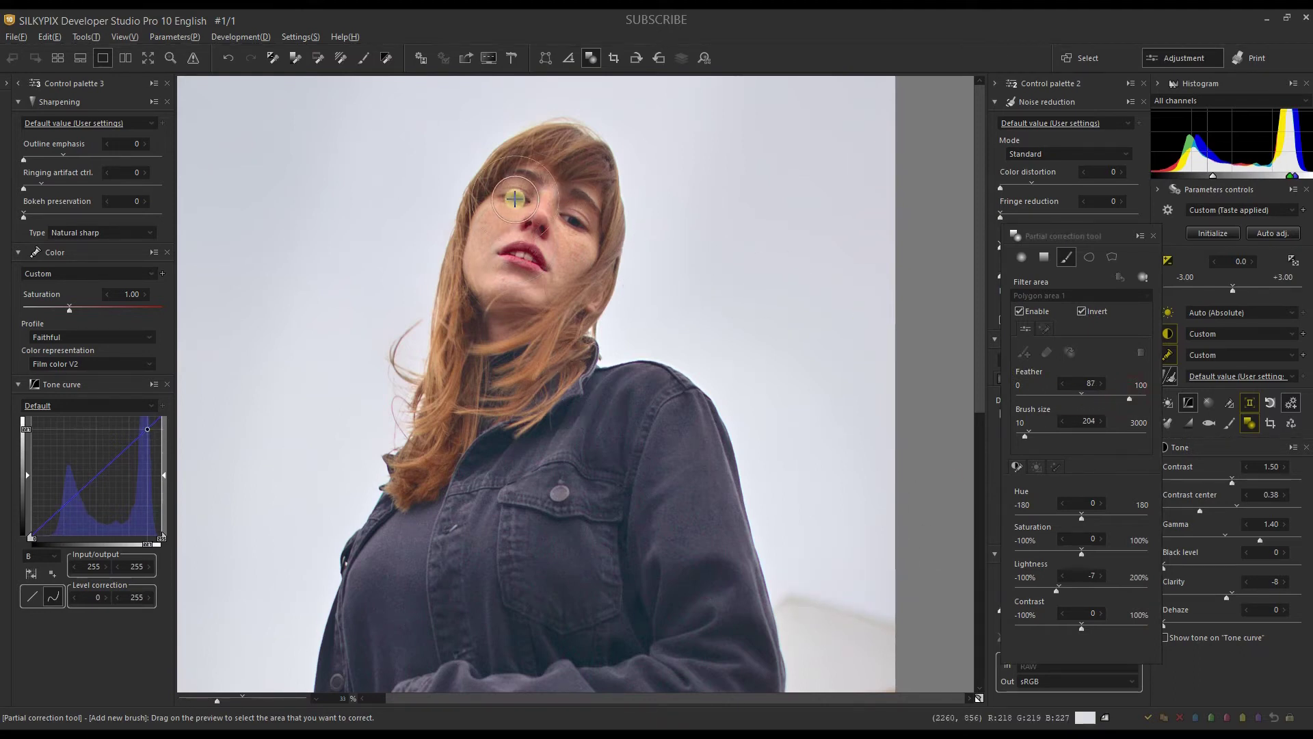
{"action": "mouse_move", "coordinate": [521, 198]}
{"action": "left_mouse_down"}
{"action": "mouse_move", "coordinate": [579, 221]}
{"action": "mouse_move", "coordinate": [566, 254]}
{"action": "mouse_move", "coordinate": [508, 289]}
{"action": "mouse_move", "coordinate": [490, 279]}
{"action": "mouse_move", "coordinate": [484, 246]}
{"action": "mouse_move", "coordinate": [524, 205]}
{"action": "left_mouse_up"}
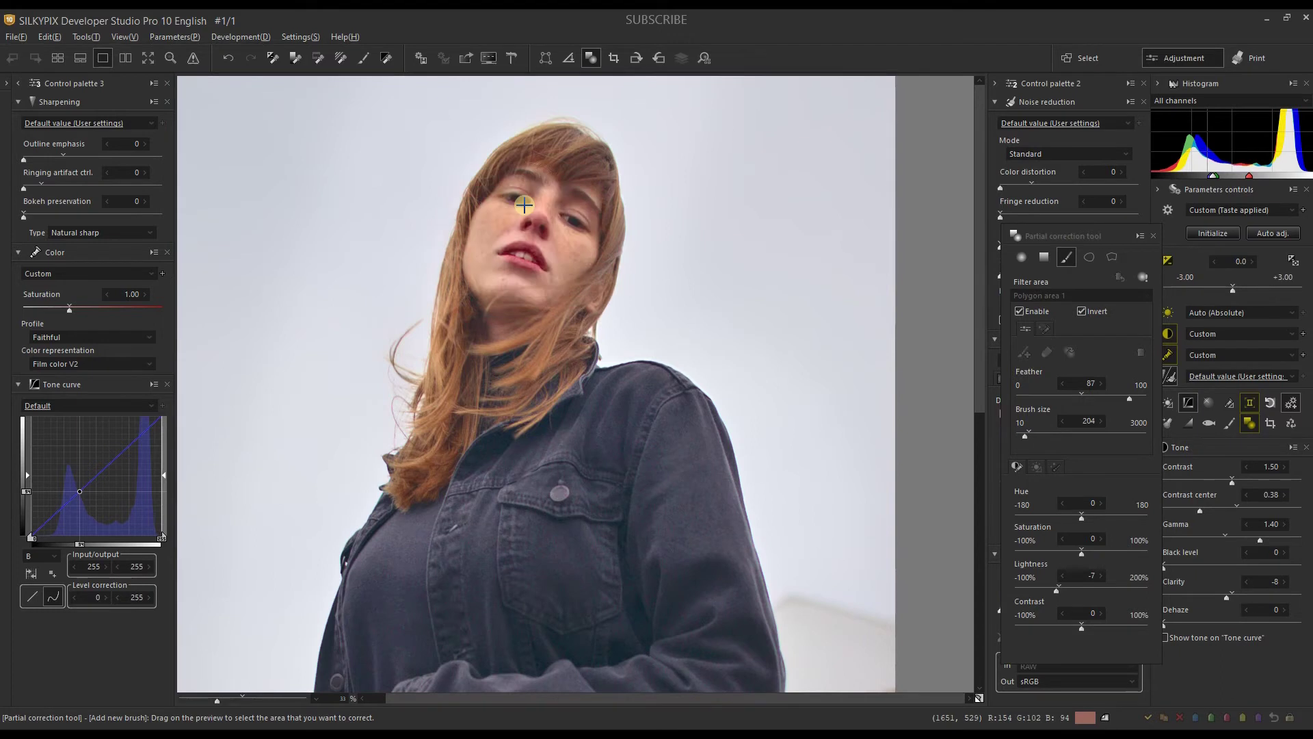
{"action": "left_click", "coordinate": [1063, 589]}
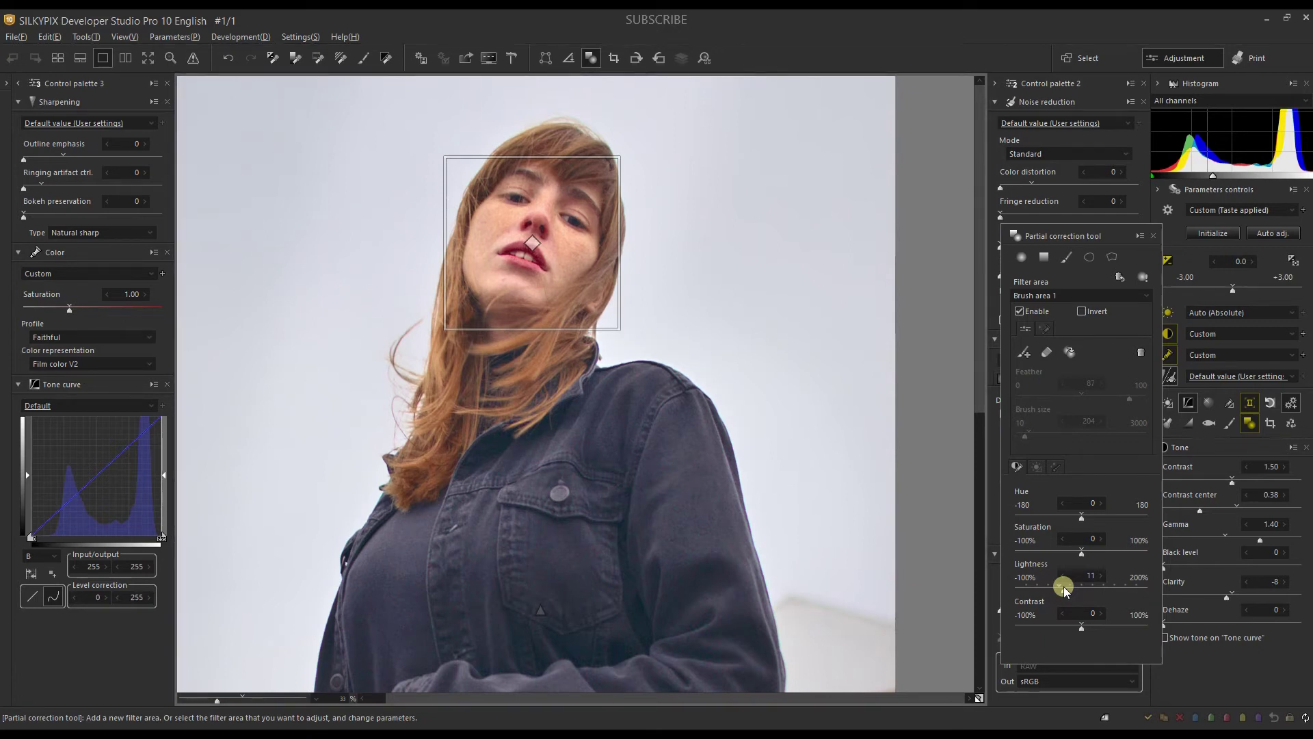
{"action": "left_click", "coordinate": [981, 699]}
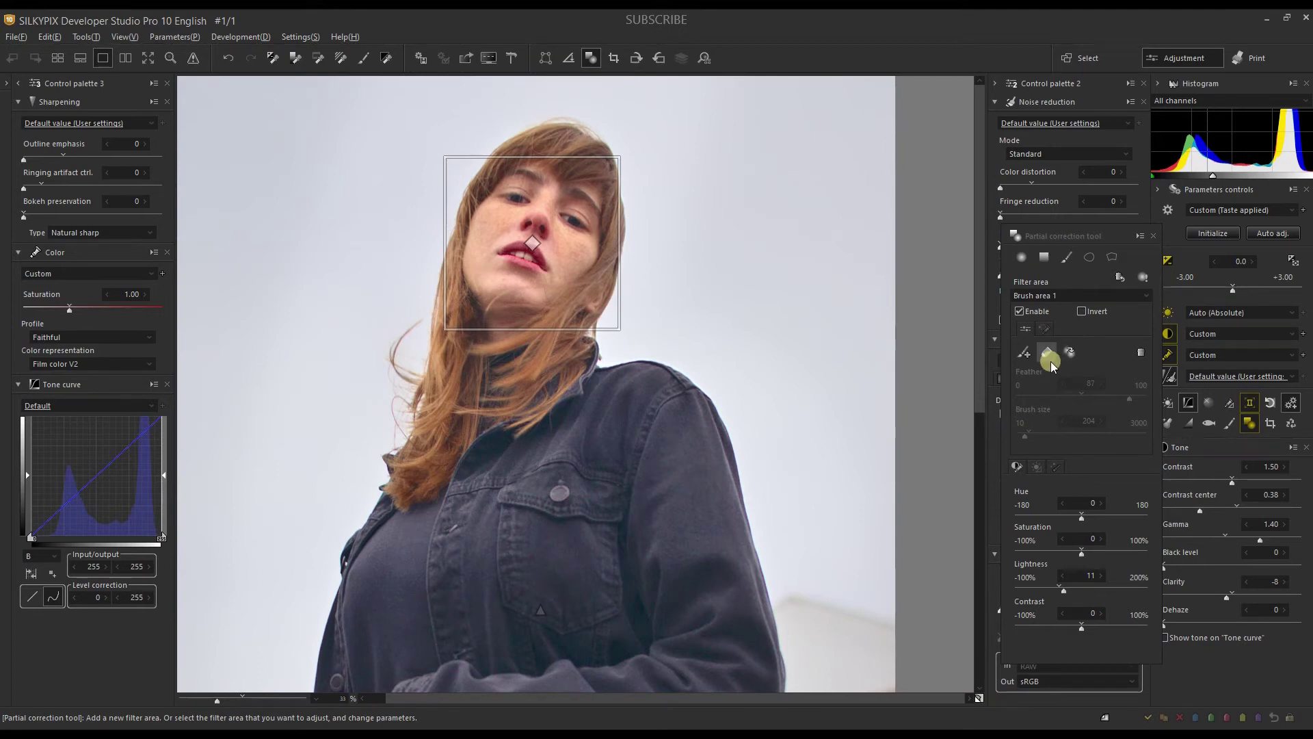
Paint a second brush area over the face and reset its Lightness to 0.
{"action": "left_click", "coordinate": [1066, 256]}
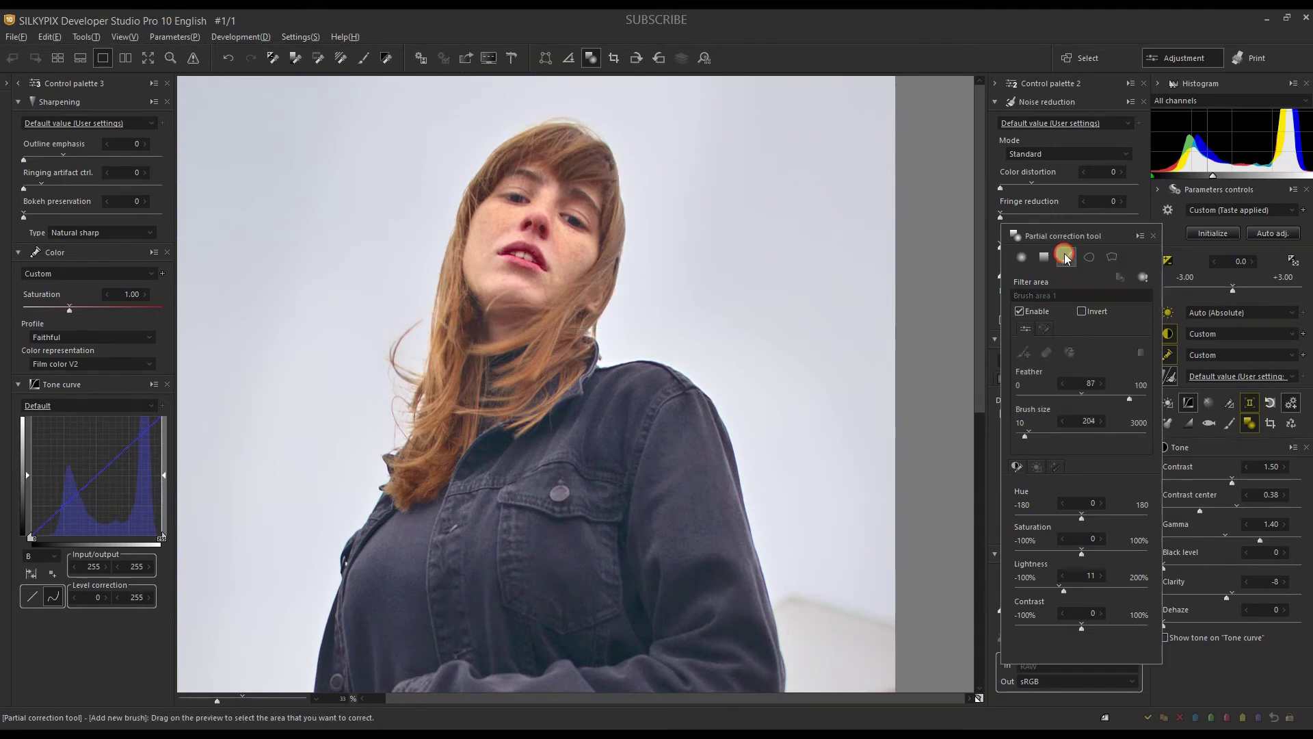
{"action": "mouse_move", "coordinate": [527, 223]}
{"action": "left_mouse_down"}
{"action": "mouse_move", "coordinate": [527, 199]}
{"action": "mouse_move", "coordinate": [510, 195]}
{"action": "mouse_move", "coordinate": [540, 205]}
{"action": "mouse_move", "coordinate": [570, 244]}
{"action": "mouse_move", "coordinate": [504, 301]}
{"action": "mouse_move", "coordinate": [488, 255]}
{"action": "mouse_move", "coordinate": [504, 205]}
{"action": "left_mouse_up"}
{"action": "left_click", "coordinate": [1081, 587]}
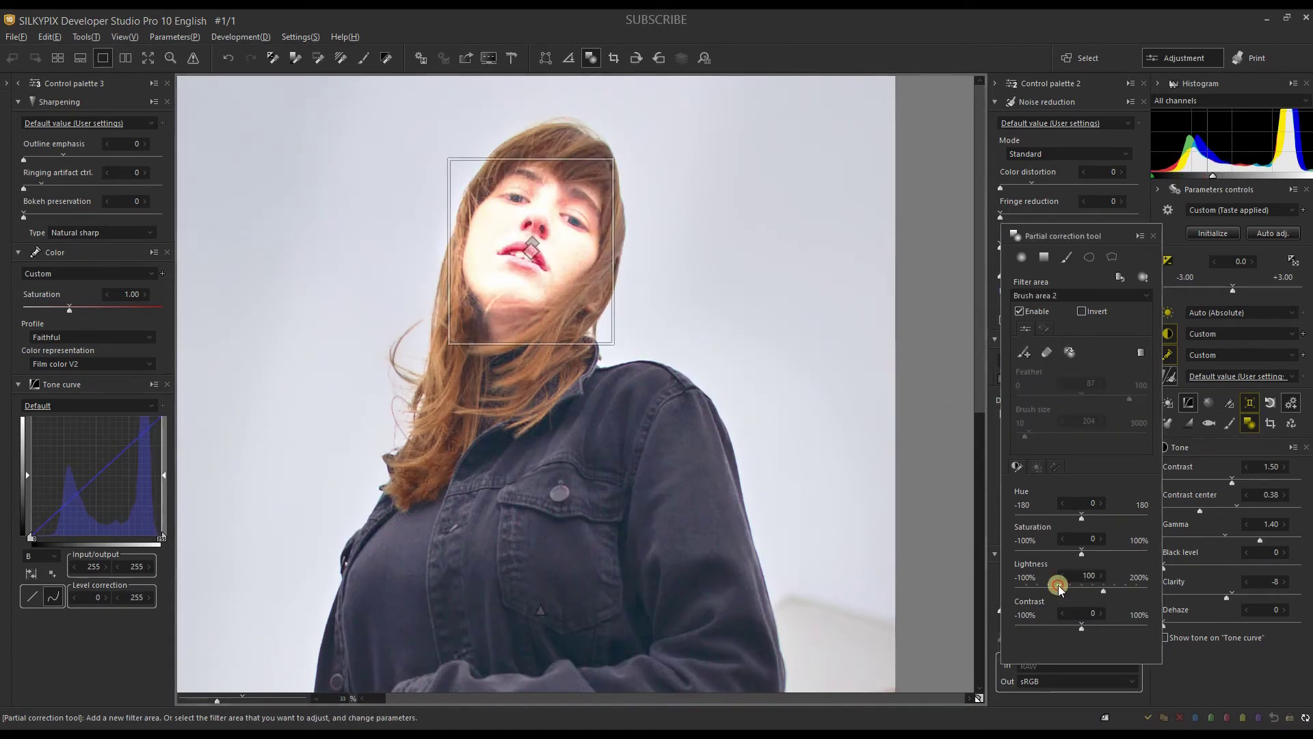
{"action": "double_click", "coordinate": [1058, 586]}
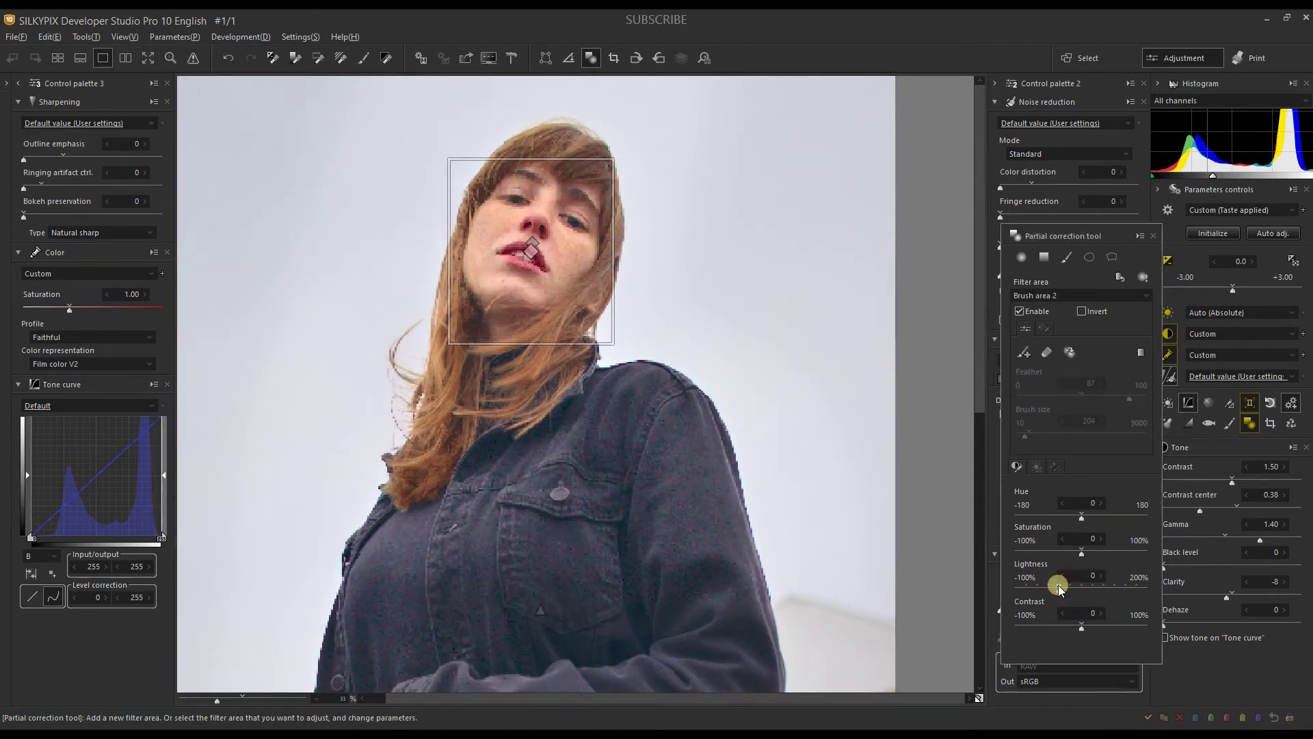
Restrict the second face brush area to the skin color sampled from the cheek and set its Saturation to -39.
{"action": "left_click", "coordinate": [1041, 329]}
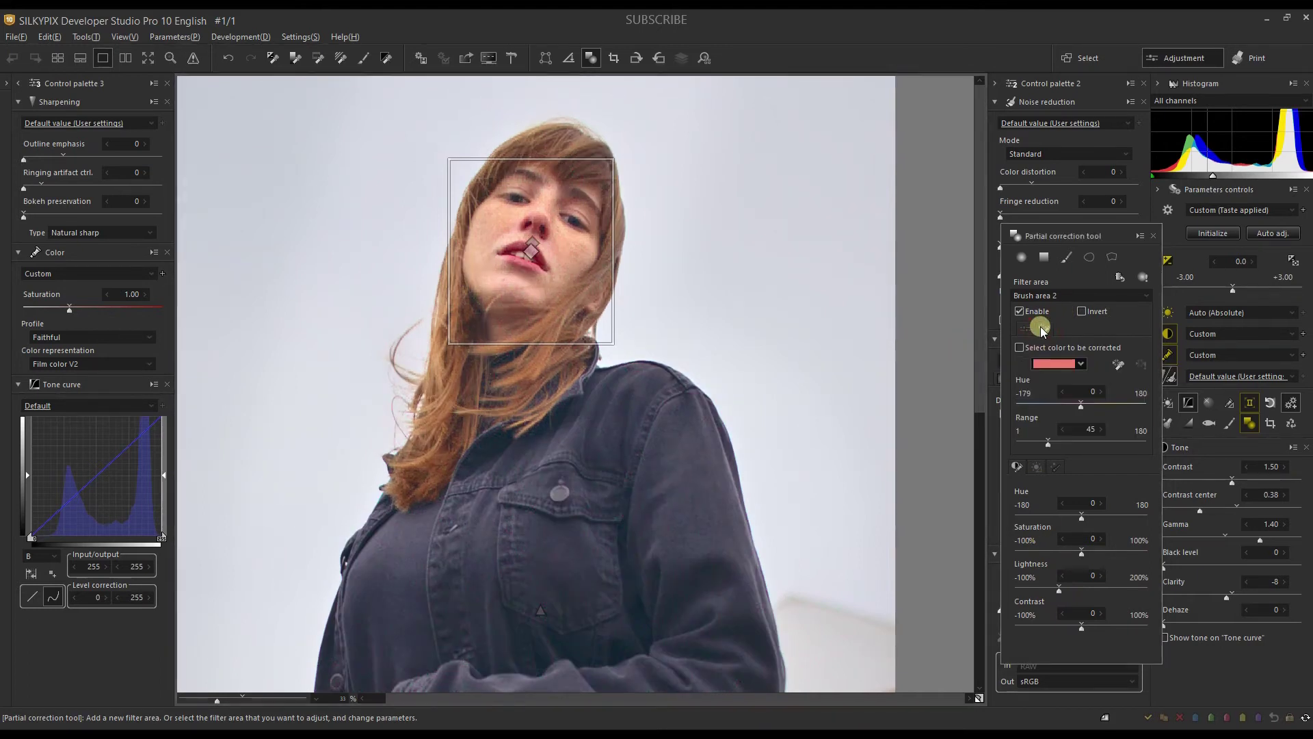
{"action": "left_click", "coordinate": [1119, 368]}
{"action": "left_click", "coordinate": [503, 232]}
{"action": "left_click", "coordinate": [1061, 550]}
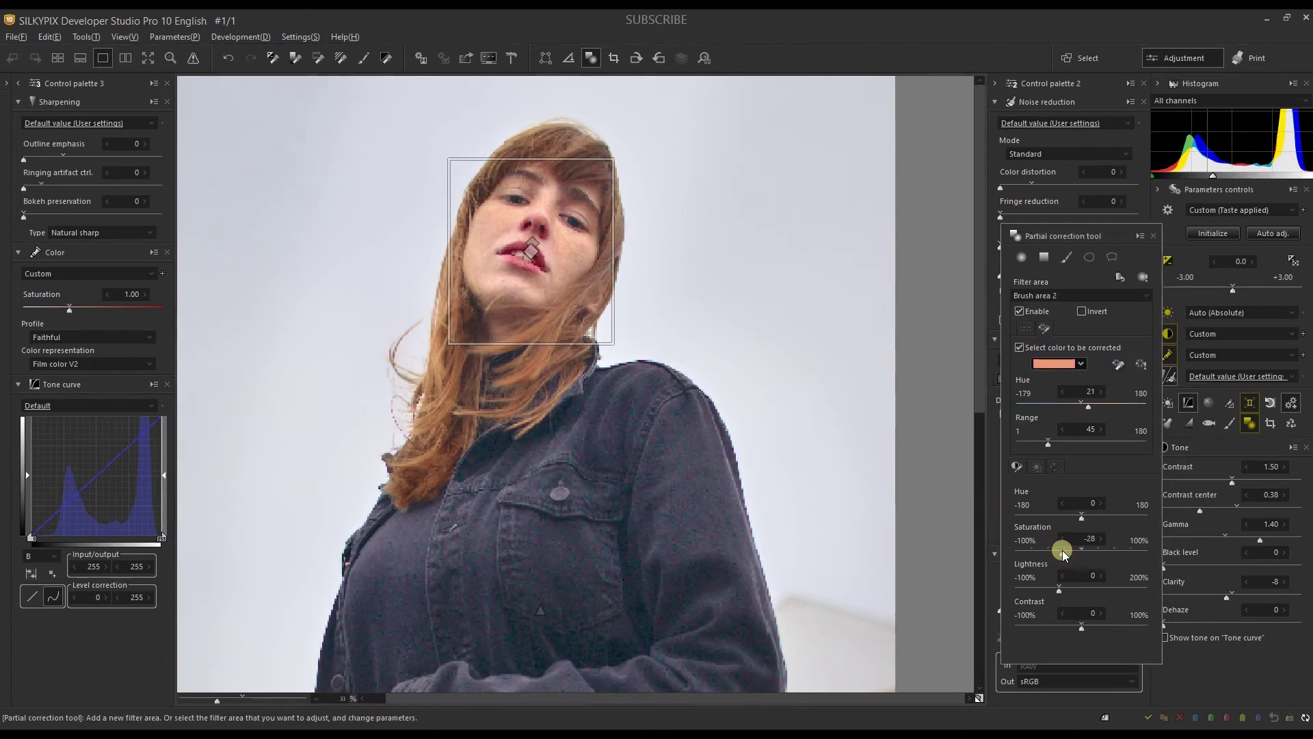
{"action": "left_click_drag", "start_coordinate": [1056, 550], "coordinate": [1056, 551]}
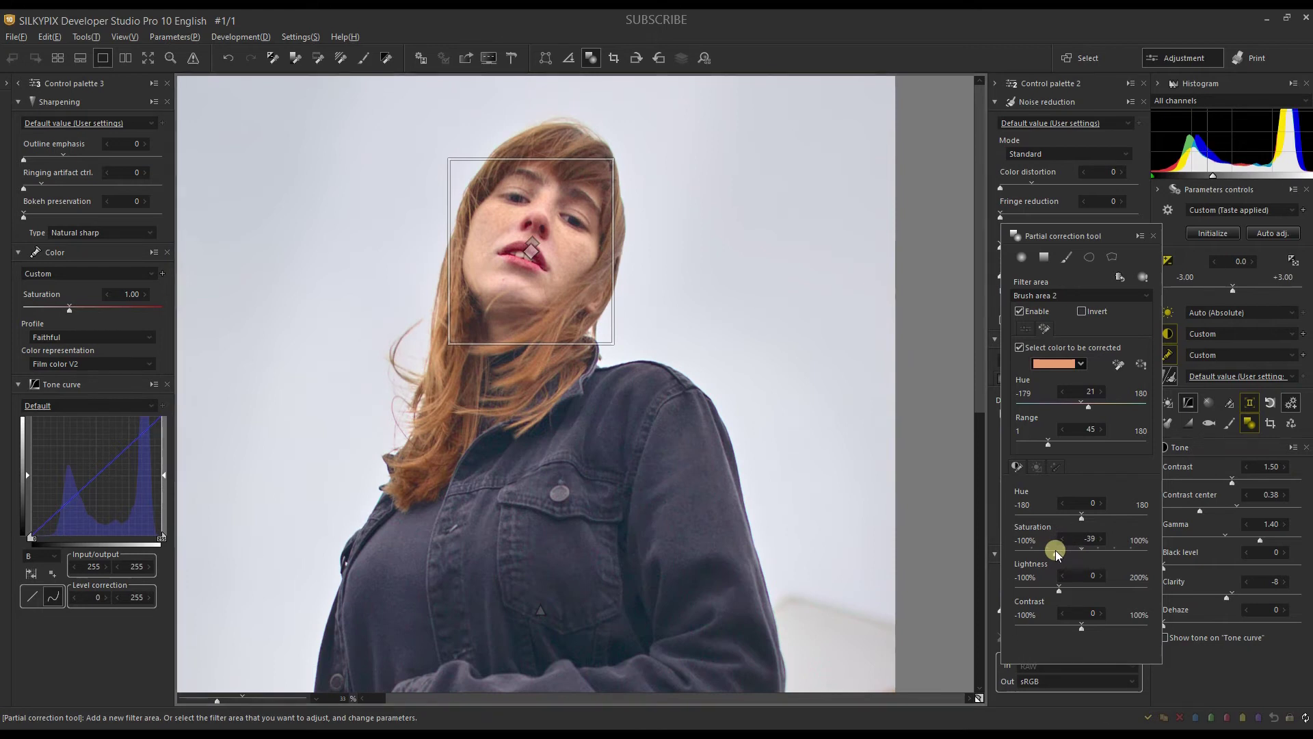
Set the second face brush area's Lightness to 11 and finish the partial corrections.
{"action": "left_click", "coordinate": [19, 377]}
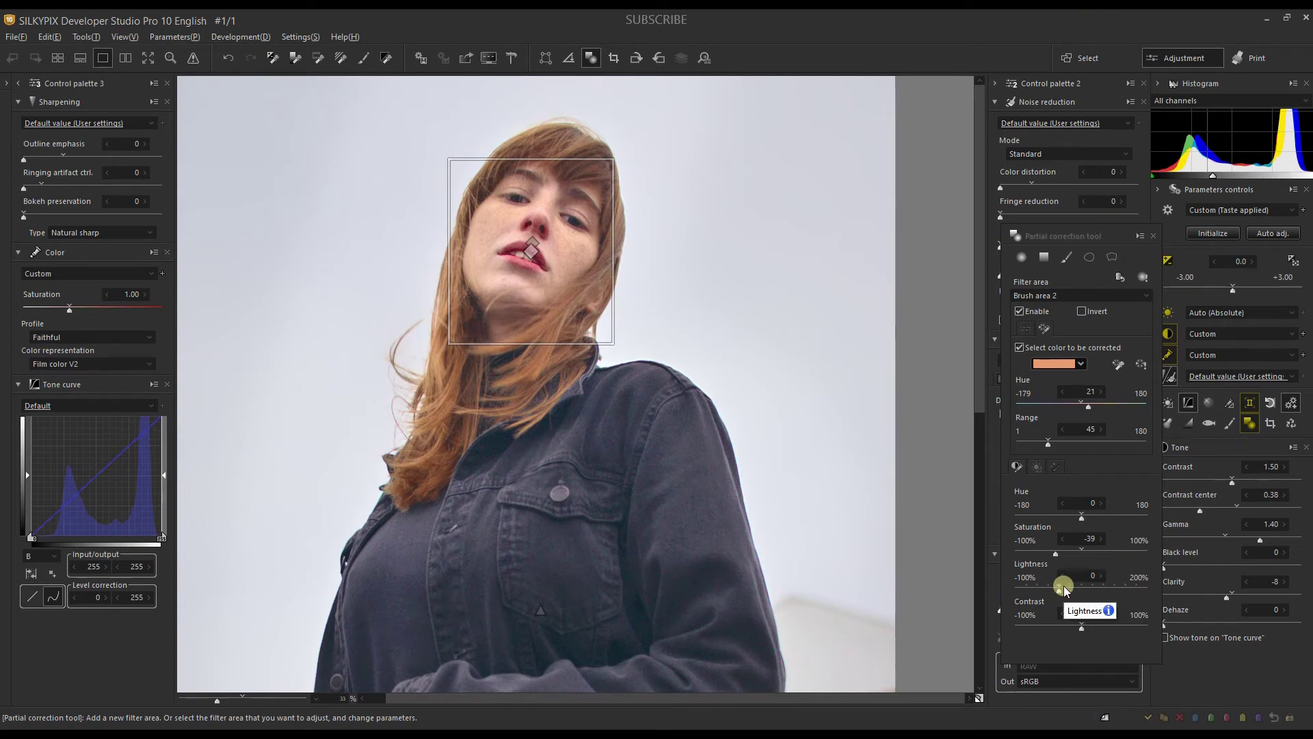
{"action": "scroll", "coordinate": [1065, 585], "scroll_direction": "up", "scroll_amount": 11}
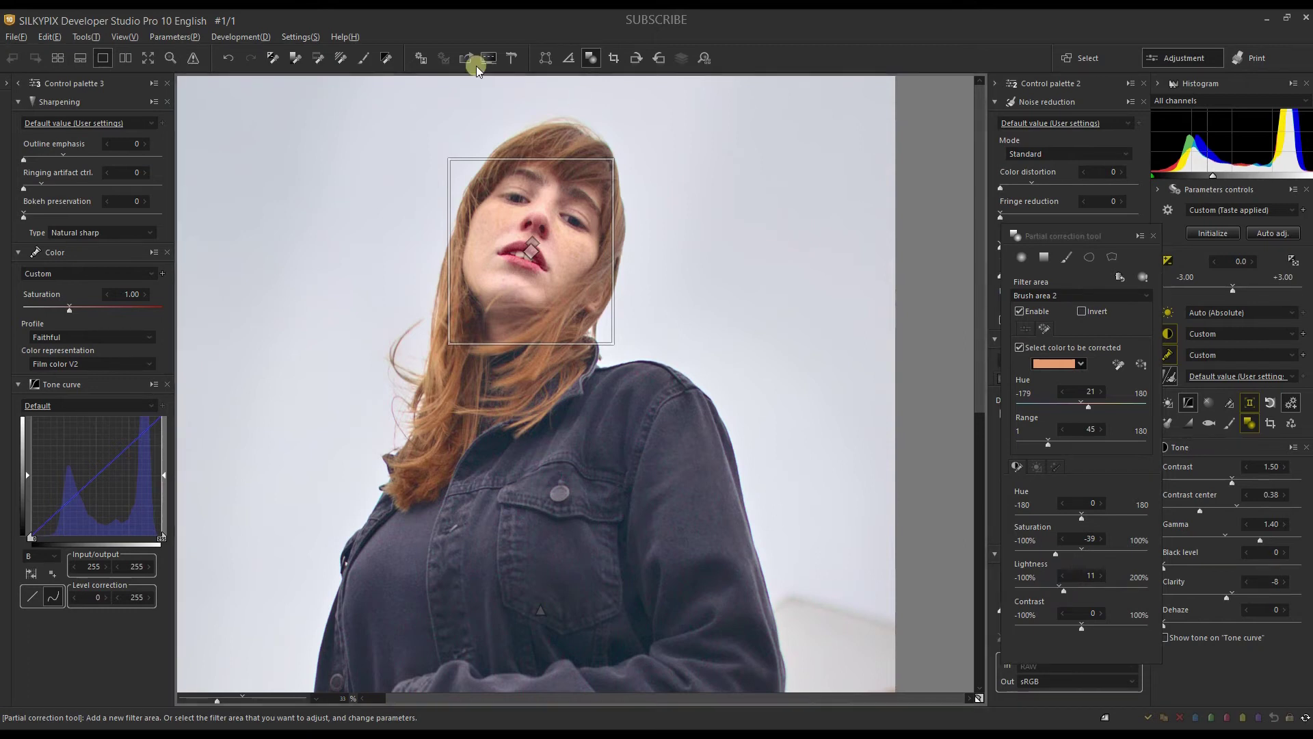
{"action": "left_click", "coordinate": [1154, 236]}
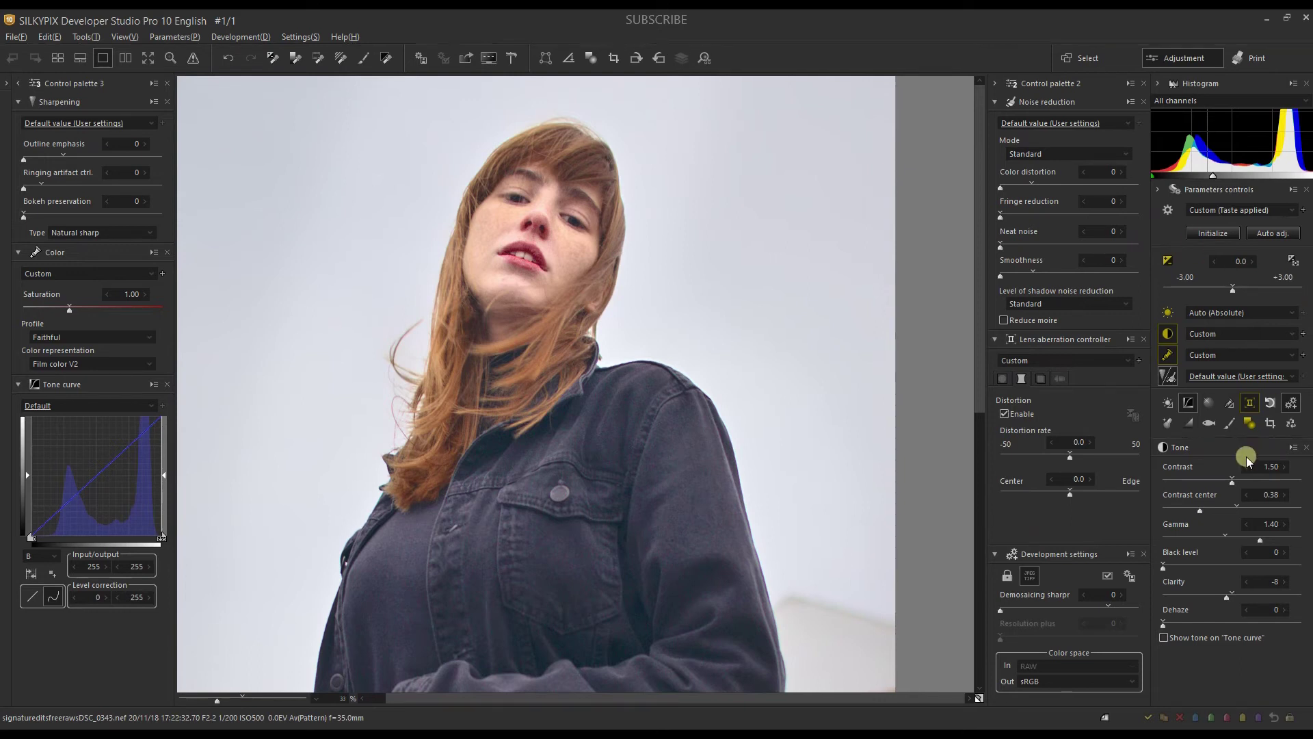
Crop 126 pixels off the photo's upper edge at full width, giving a size of 3264 x 4802.
{"action": "left_click", "coordinate": [1279, 424]}
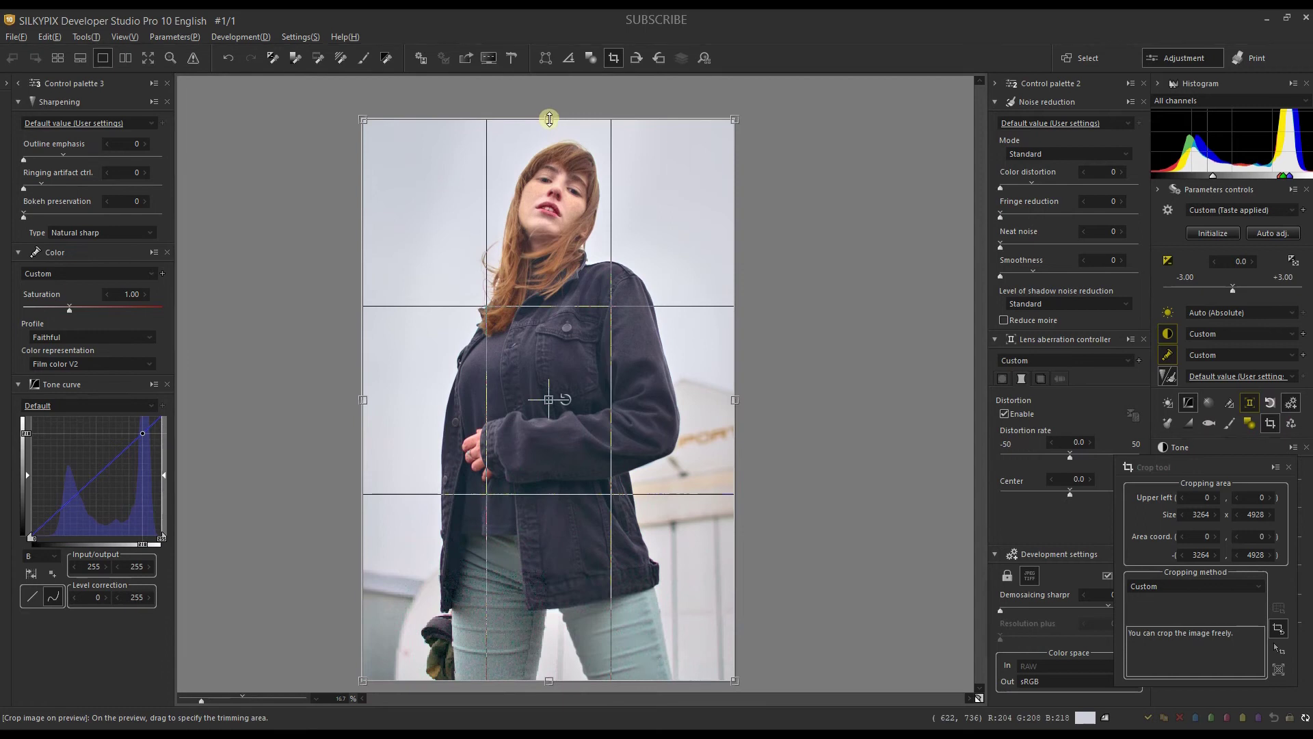
{"action": "left_click_drag", "start_coordinate": [549, 119], "coordinate": [548, 134]}
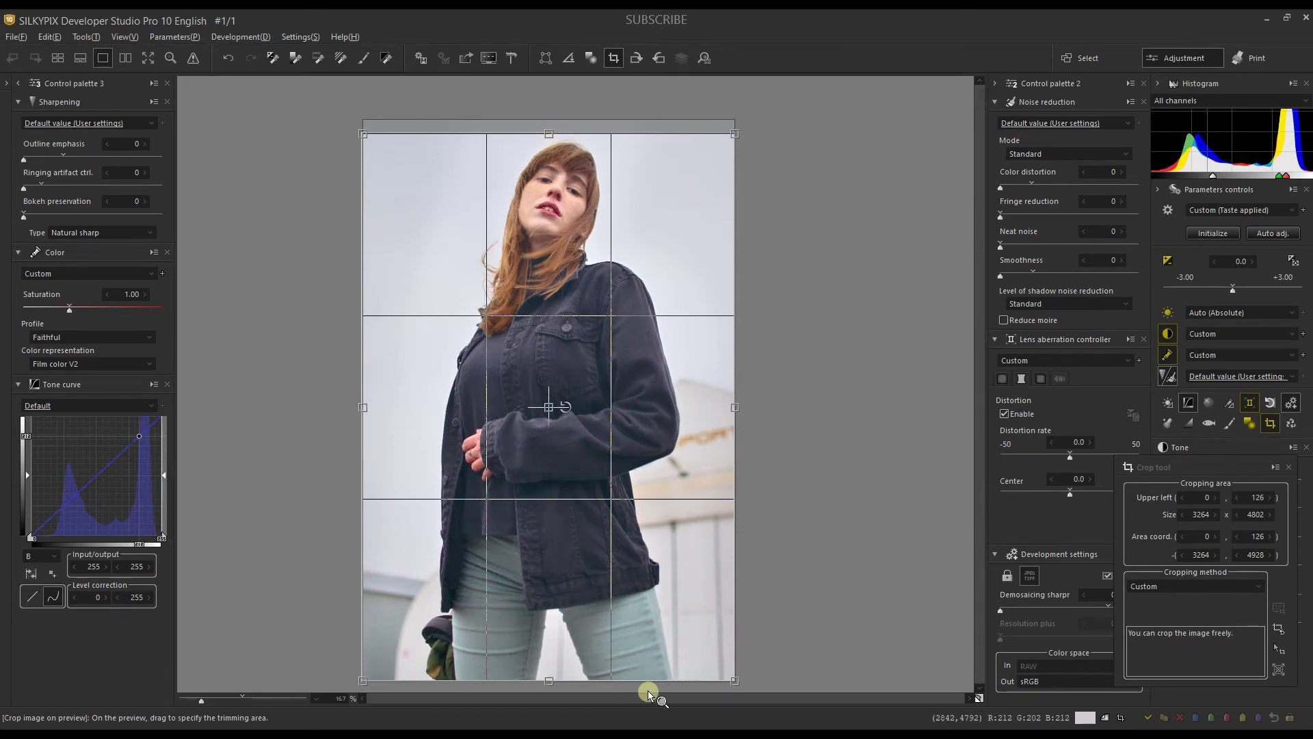
{"action": "left_click_drag", "start_coordinate": [550, 682], "coordinate": [556, 715]}
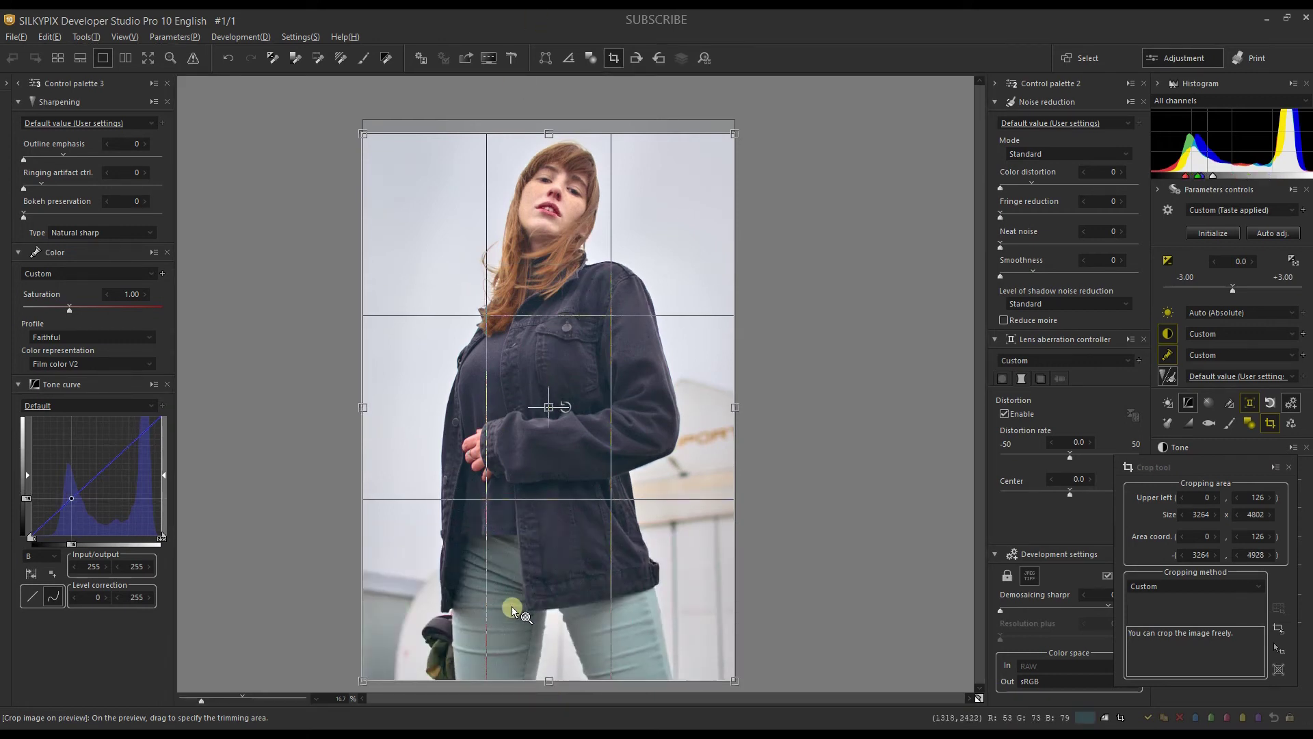
{"action": "left_click", "coordinate": [1288, 467]}
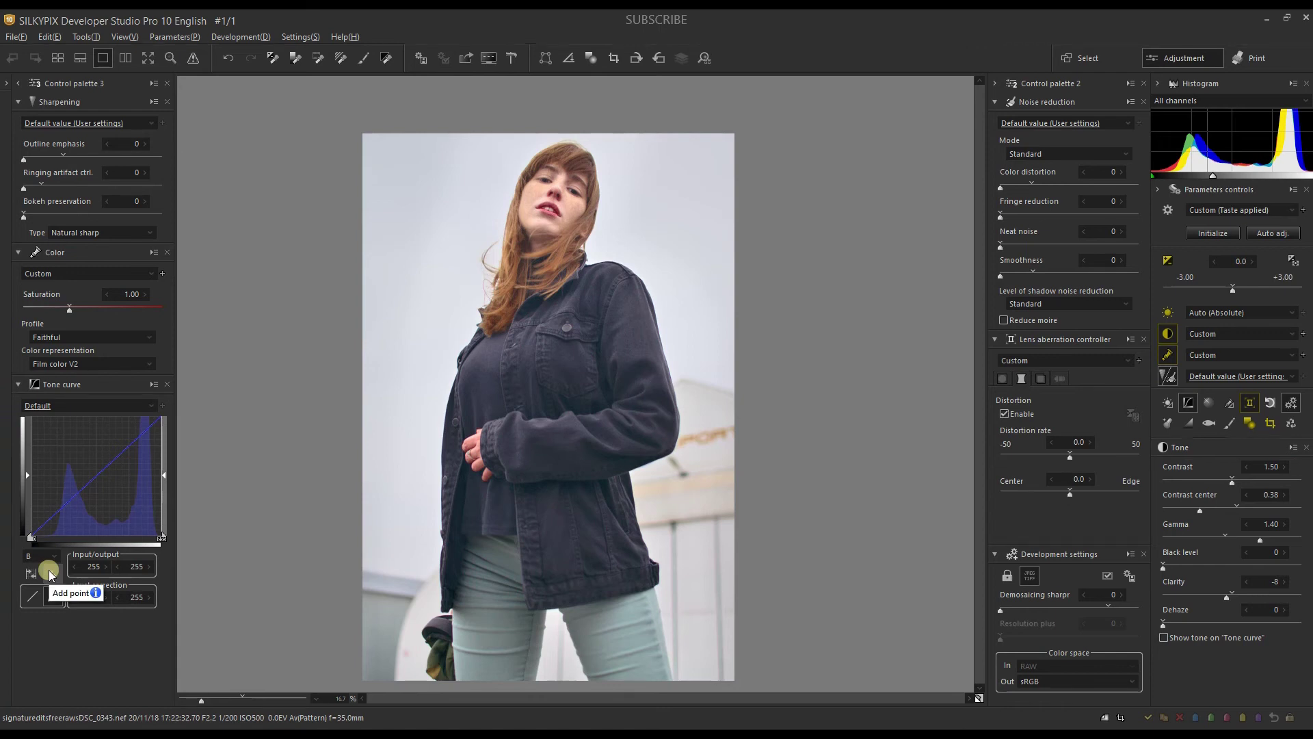
On the red tone curve, lower the shadows, add a midtone point at input 161, output 106, and set the white end's output to 211.
{"action": "left_click", "coordinate": [27, 556]}
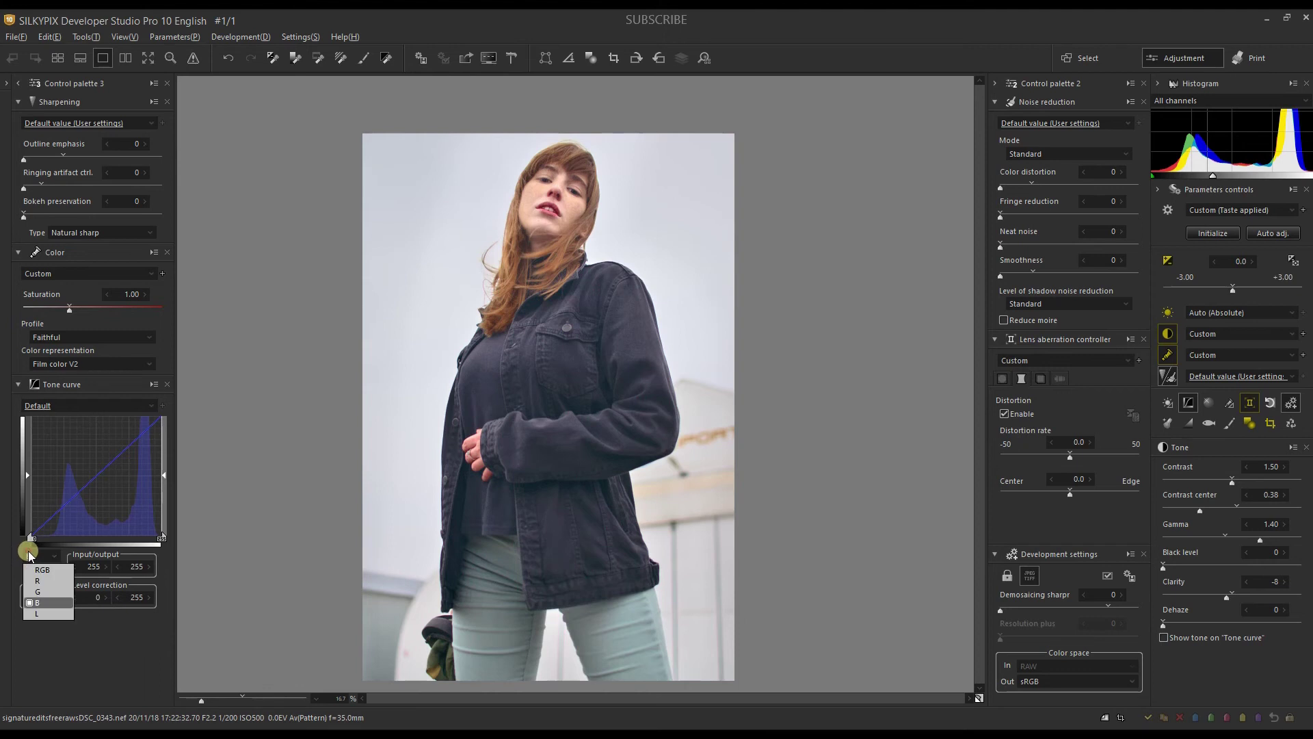
{"action": "left_click", "coordinate": [37, 581]}
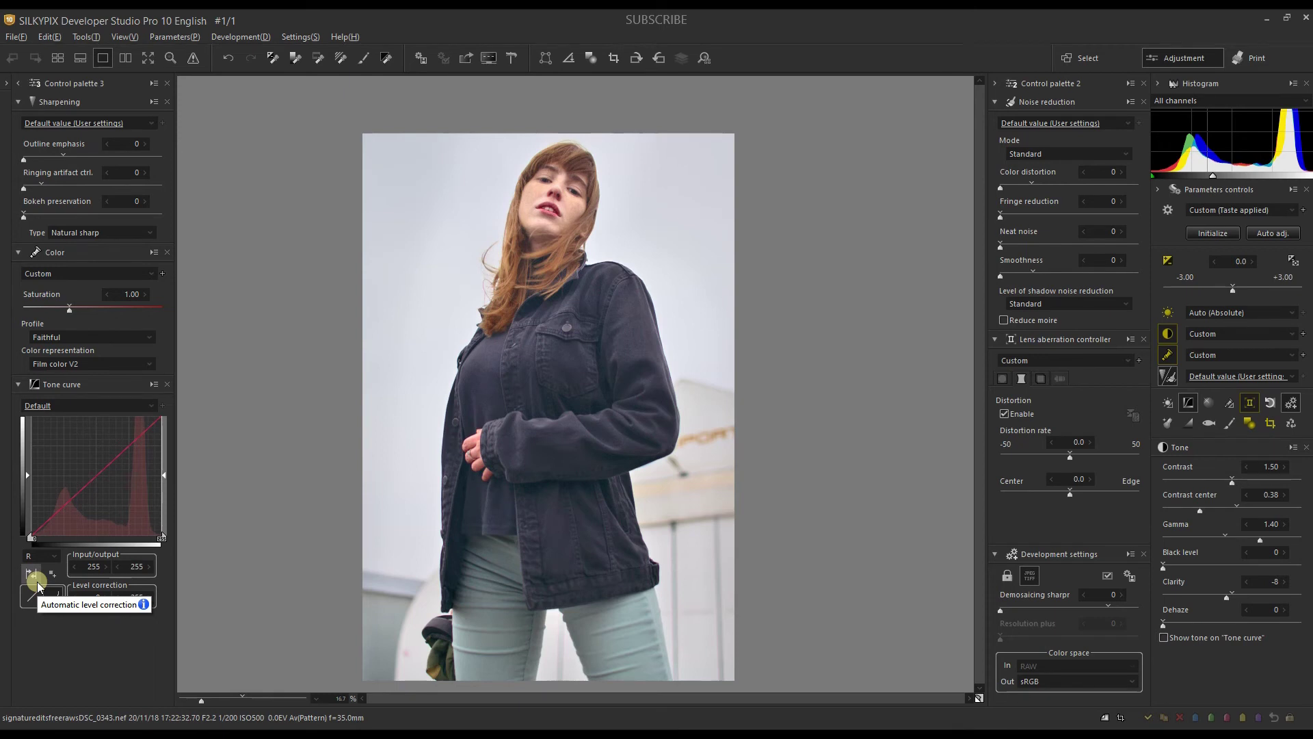
{"action": "left_click_drag", "start_coordinate": [59, 512], "coordinate": [121, 472]}
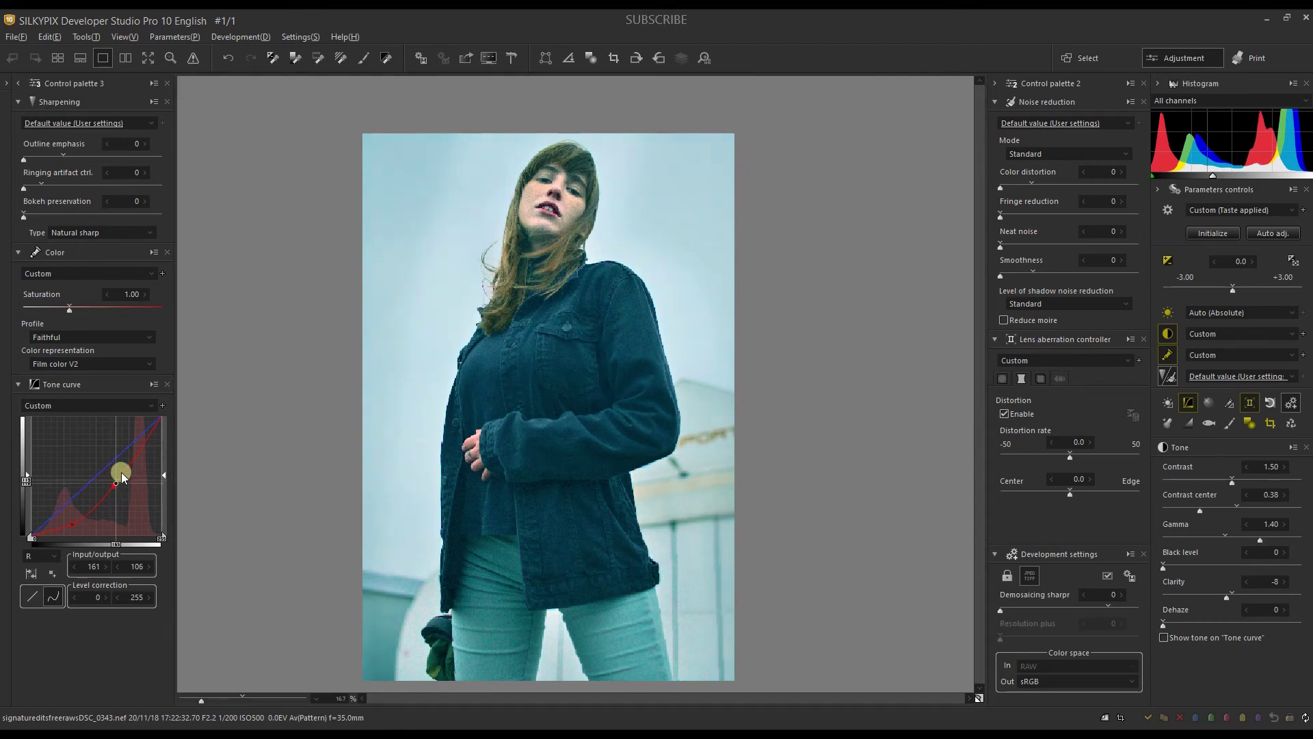
{"action": "left_click", "coordinate": [164, 425]}
{"action": "left_click_drag", "start_coordinate": [164, 425], "coordinate": [165, 435]}
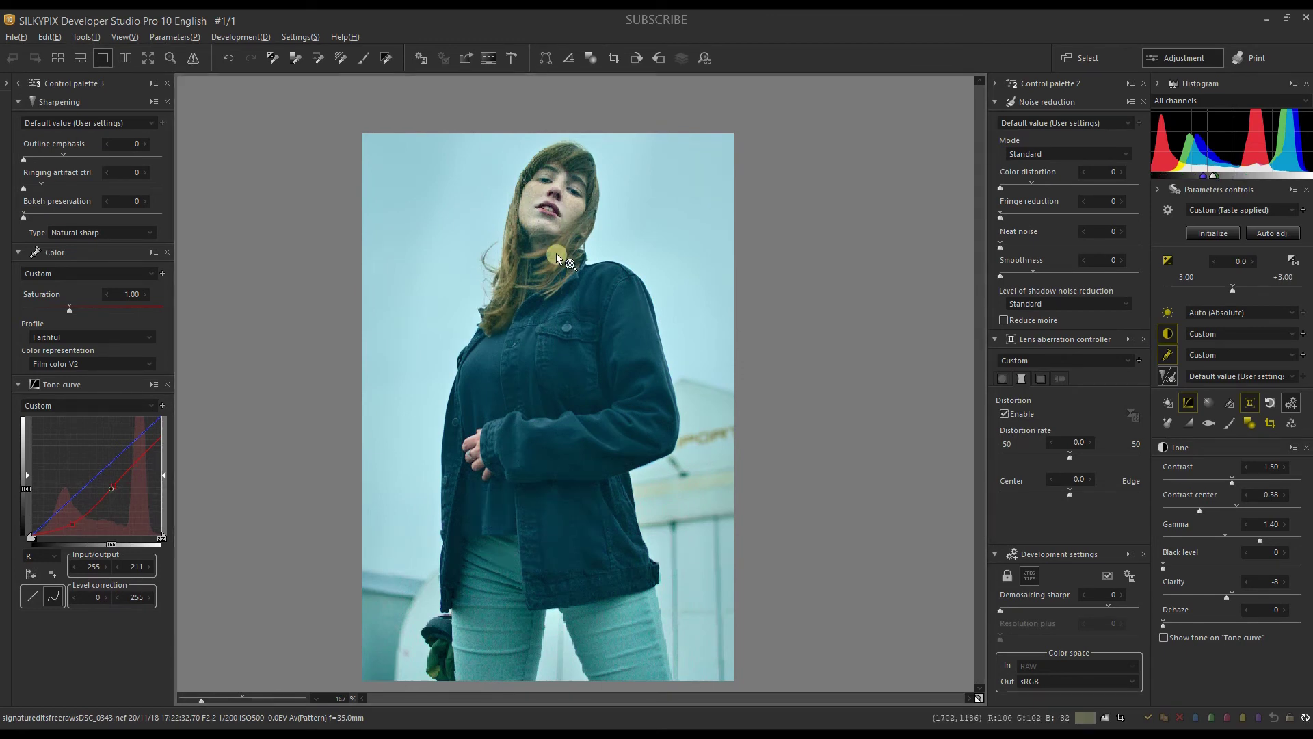
Raise the red tone curve's midtone point to input 160, output 119.
{"action": "left_click", "coordinate": [32, 556]}
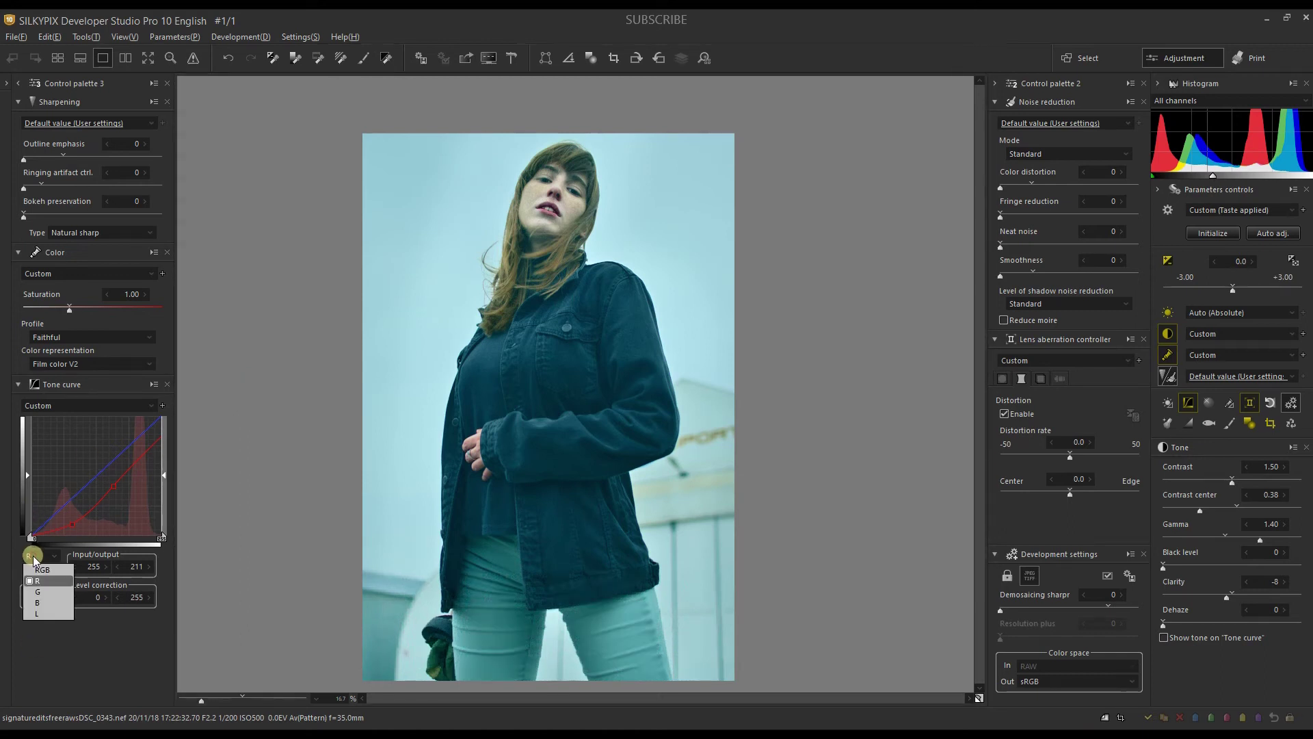
{"action": "left_click", "coordinate": [46, 556]}
{"action": "left_click", "coordinate": [39, 557]}
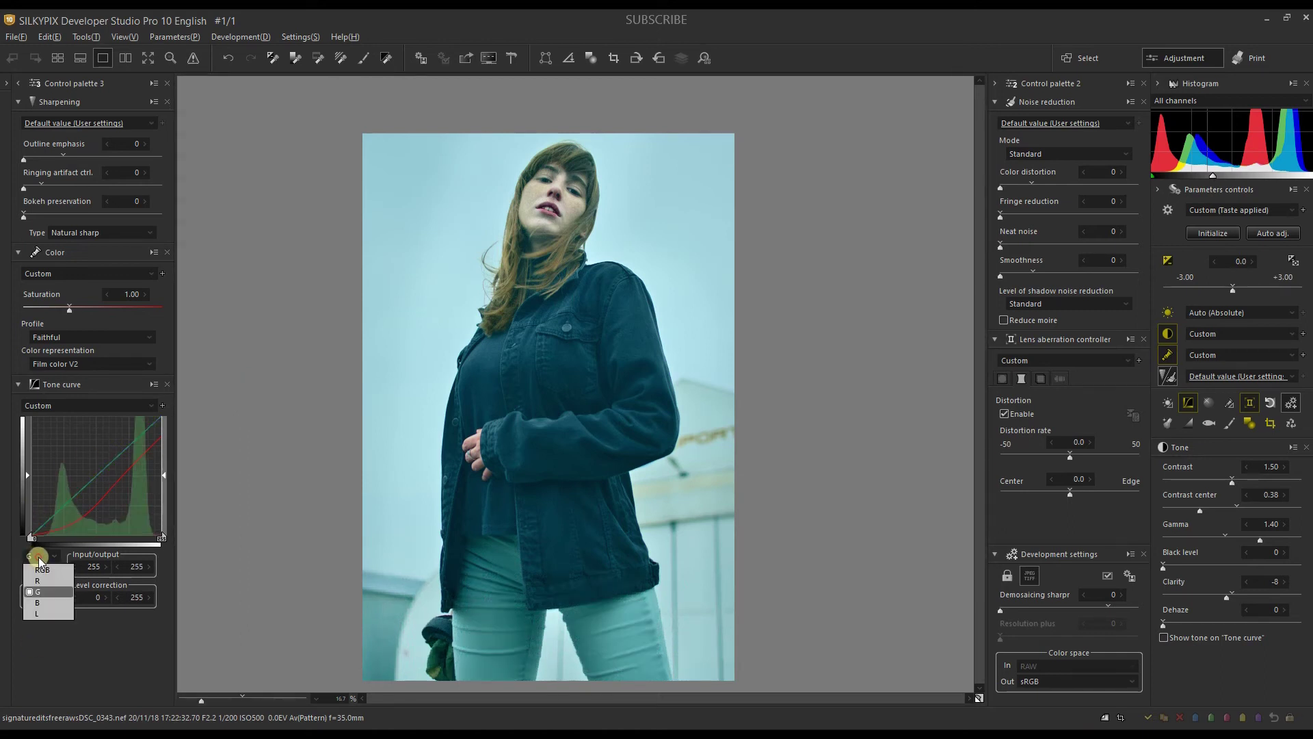
{"action": "left_click", "coordinate": [38, 580]}
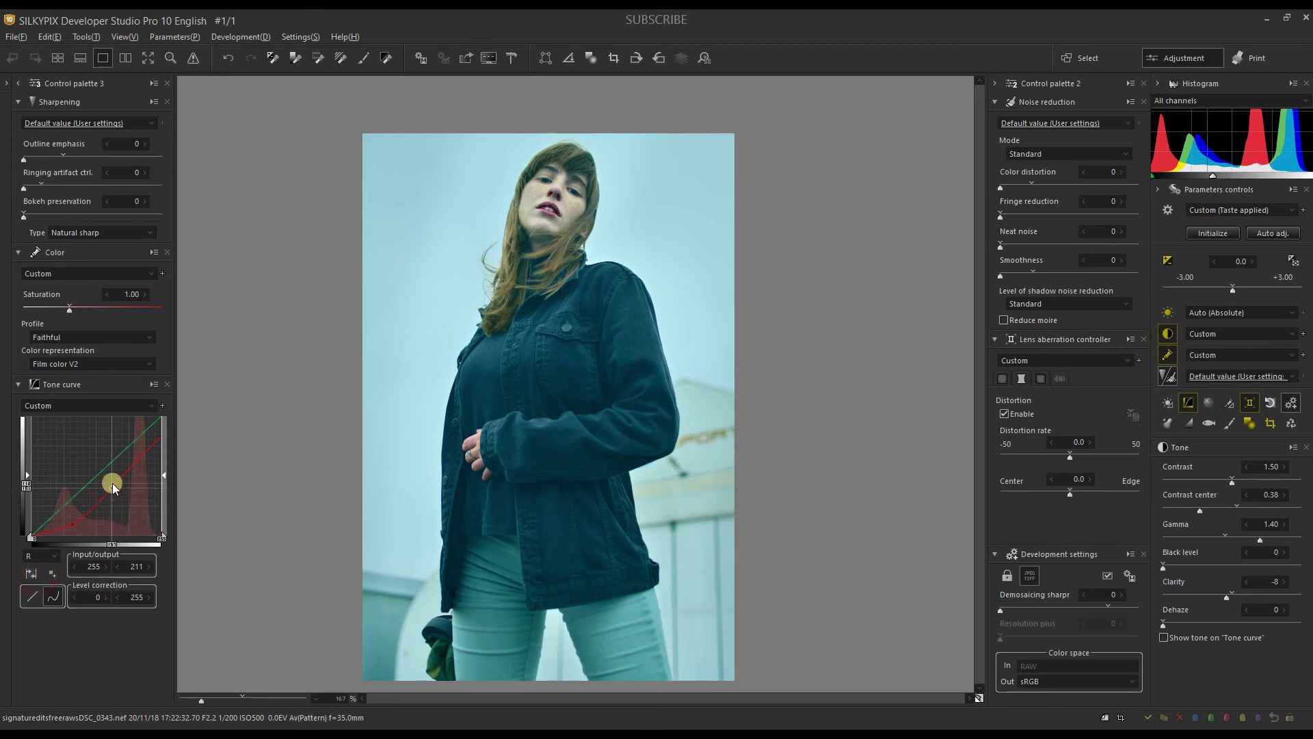
{"action": "left_click", "coordinate": [115, 485]}
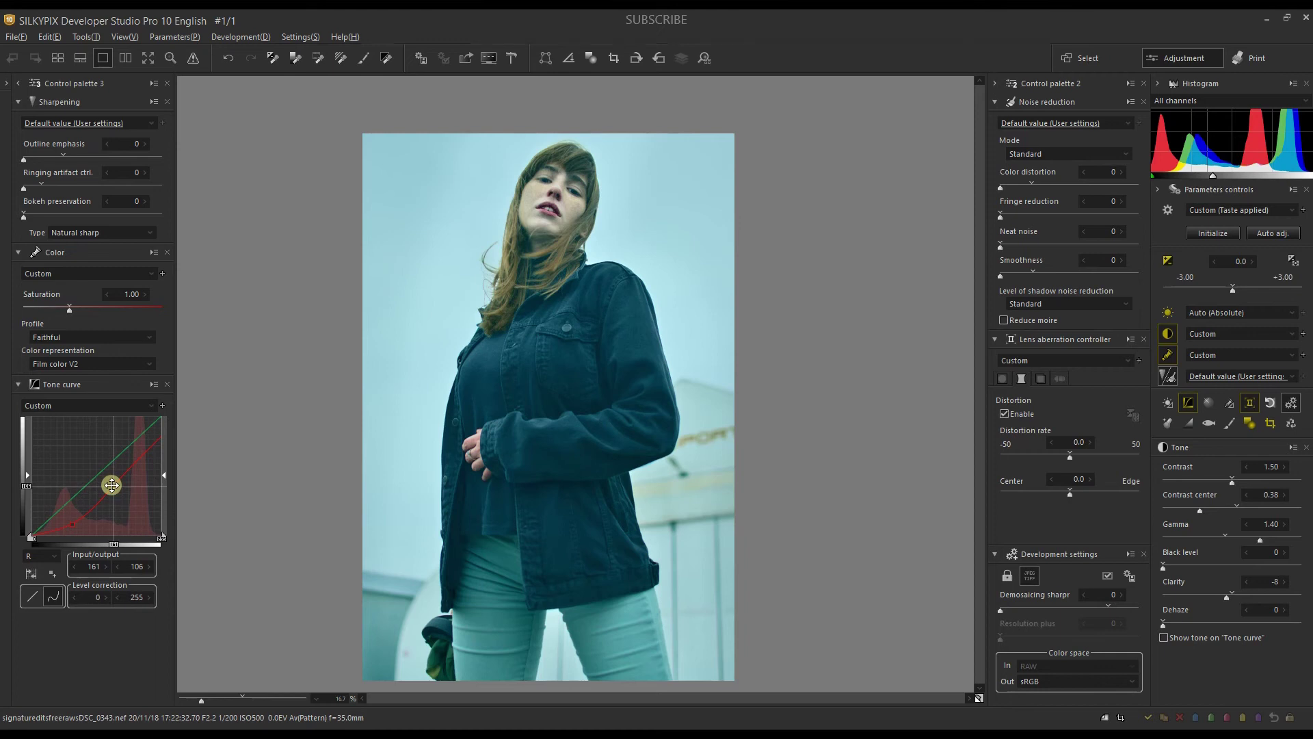
{"action": "left_click_drag", "start_coordinate": [111, 484], "coordinate": [111, 479]}
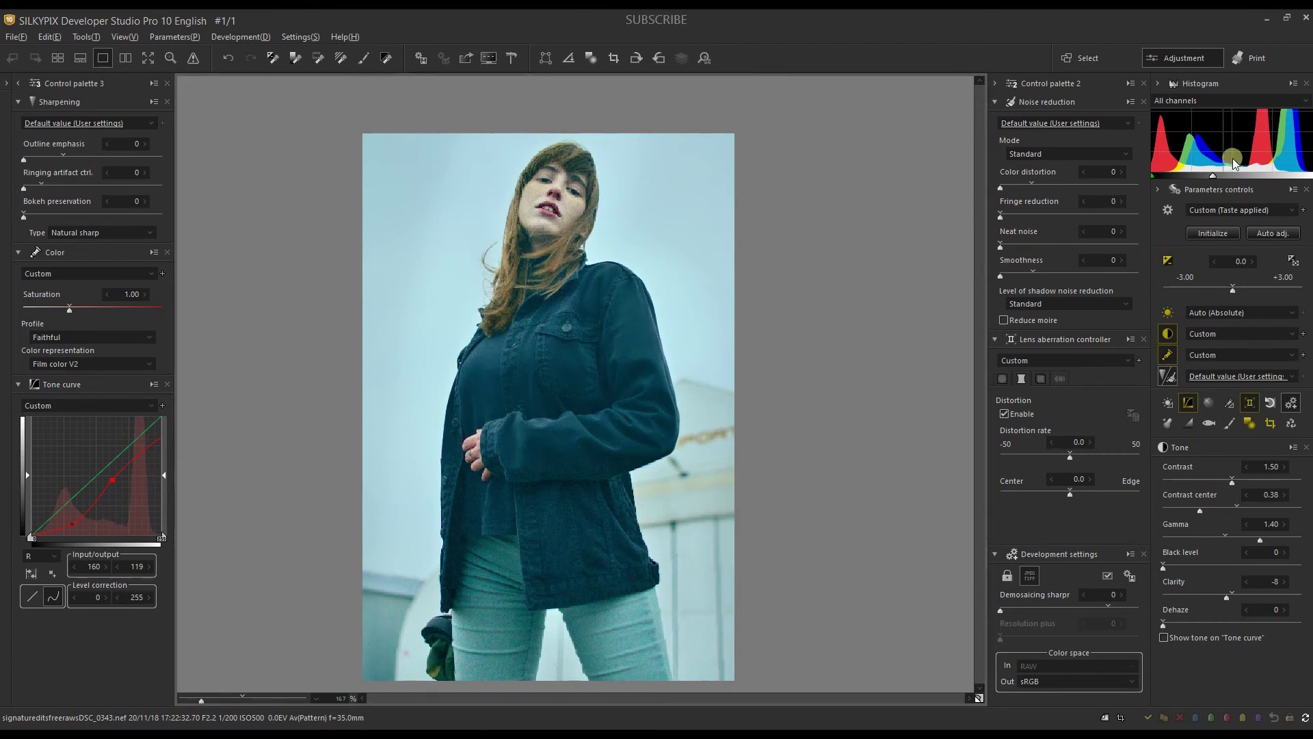
Shape the green tone curve with points at 71/48 and 122/101, and lower its white end to output 201.
{"action": "left_click", "coordinate": [32, 559]}
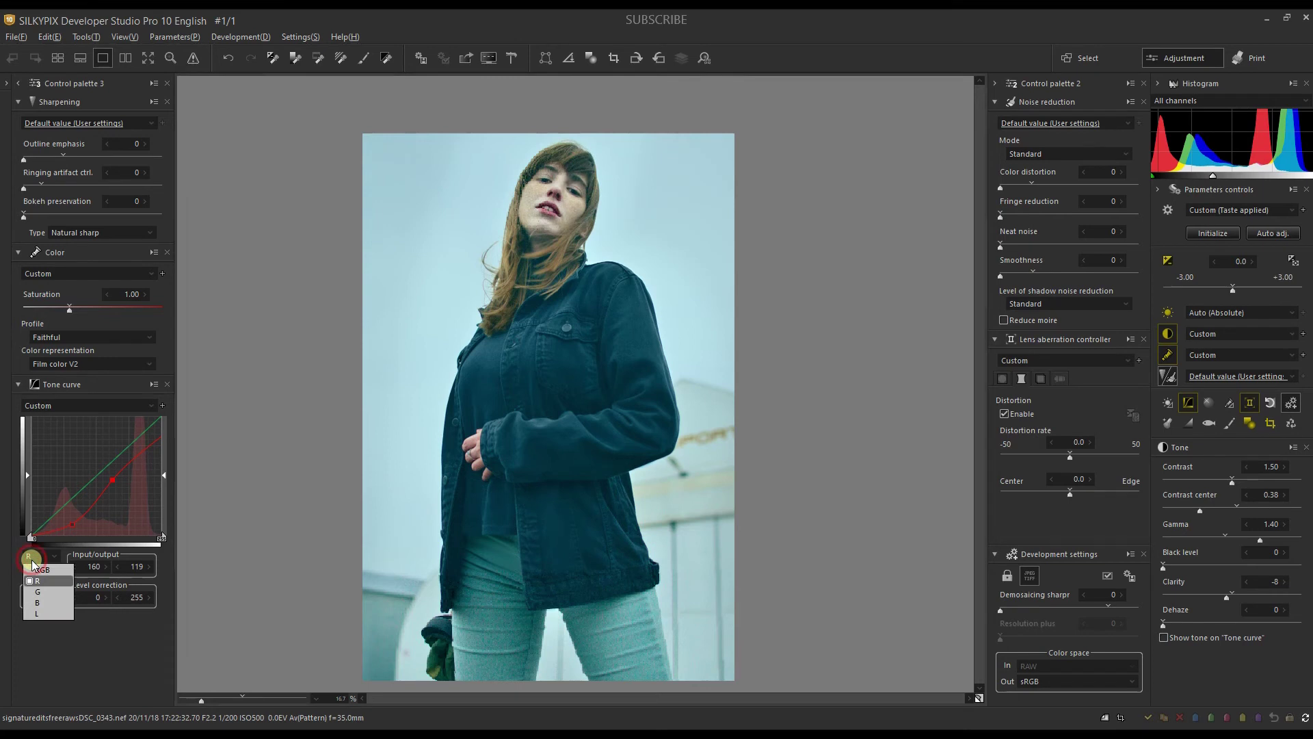
{"action": "left_click", "coordinate": [35, 588]}
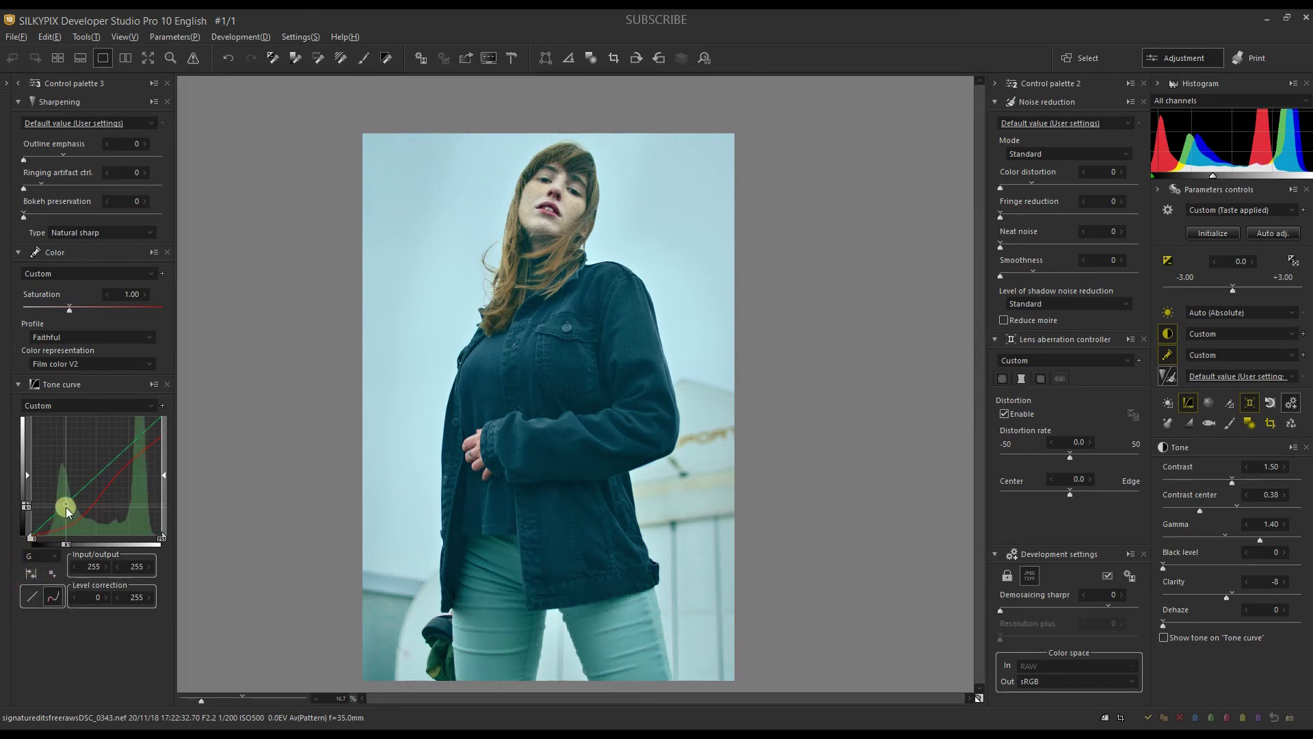
{"action": "left_click_drag", "start_coordinate": [65, 507], "coordinate": [68, 513]}
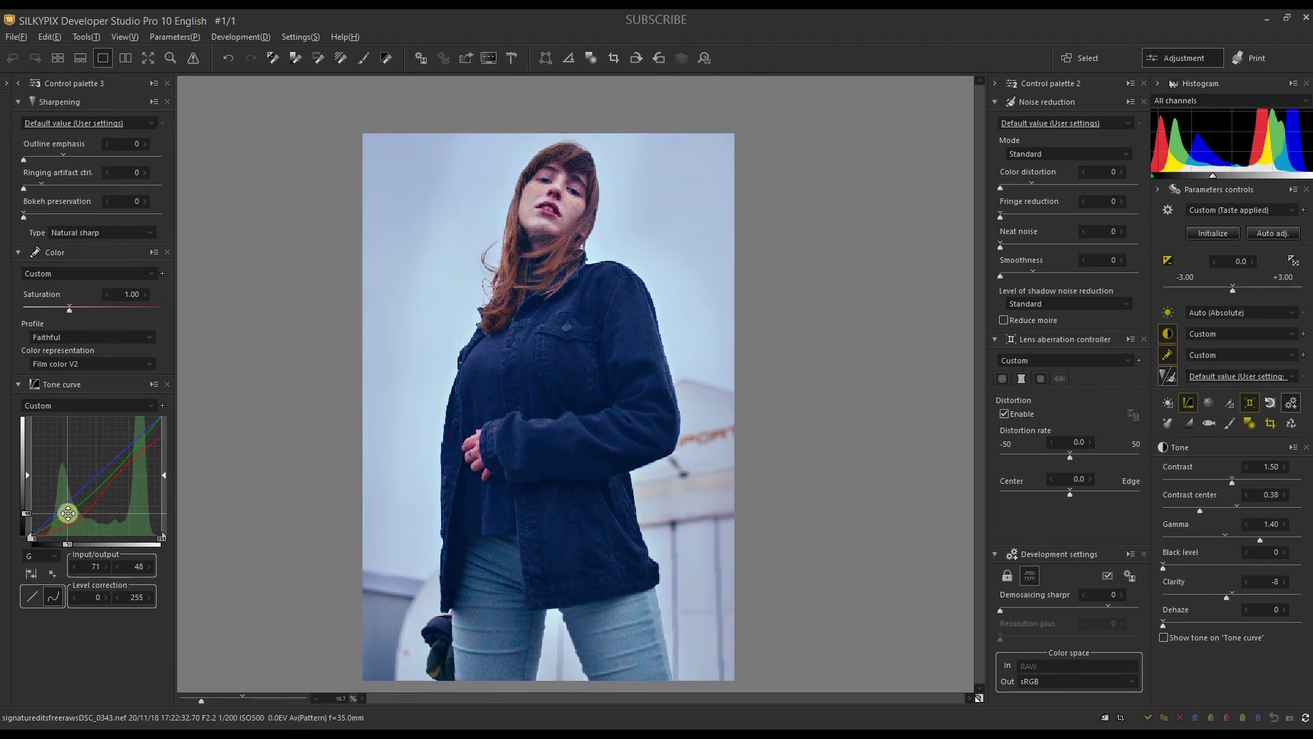
{"action": "left_click", "coordinate": [161, 419]}
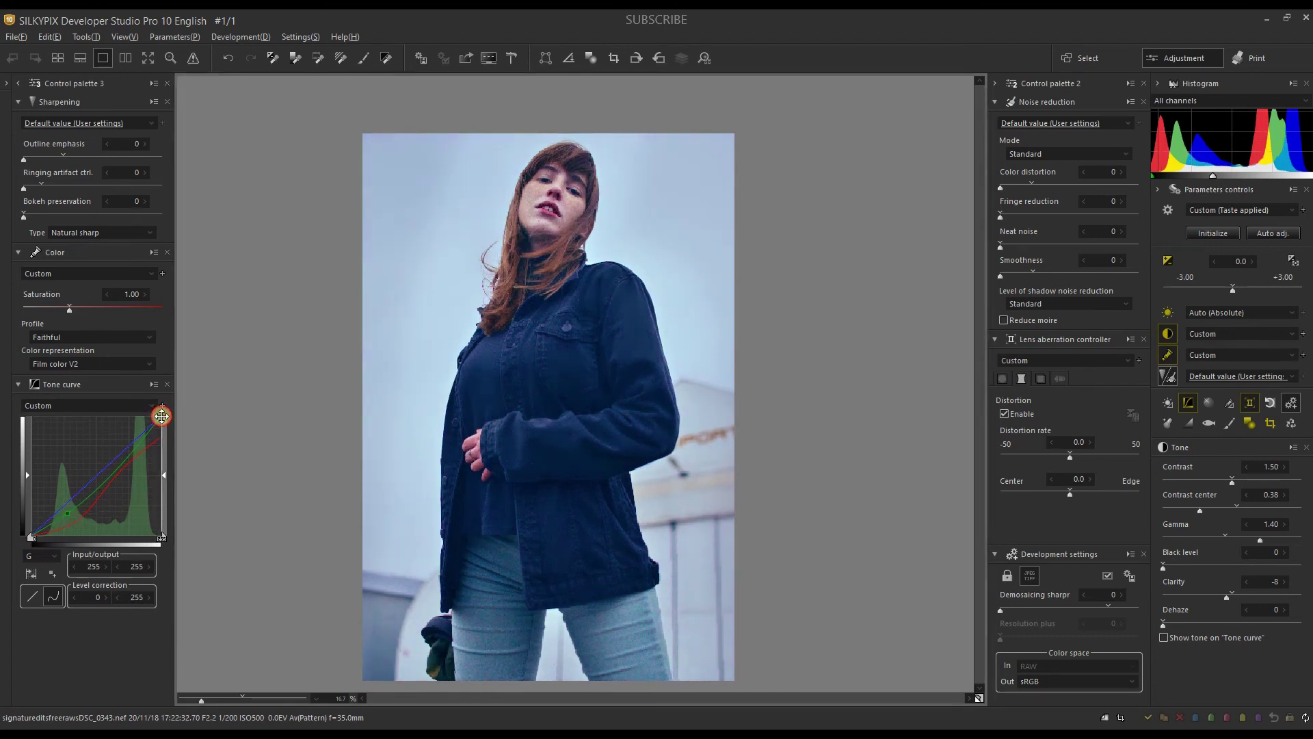
{"action": "left_click_drag", "start_coordinate": [162, 417], "coordinate": [164, 442]}
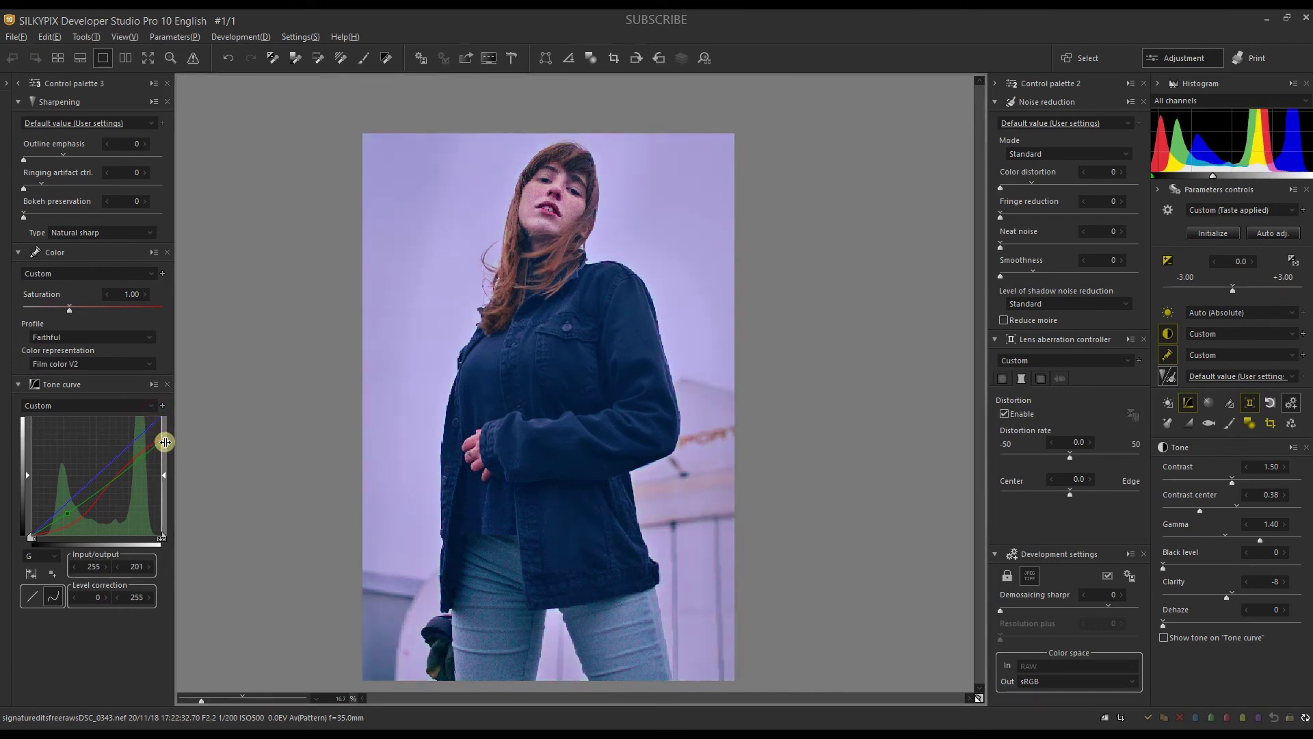
{"action": "left_click_drag", "start_coordinate": [100, 516], "coordinate": [96, 525]}
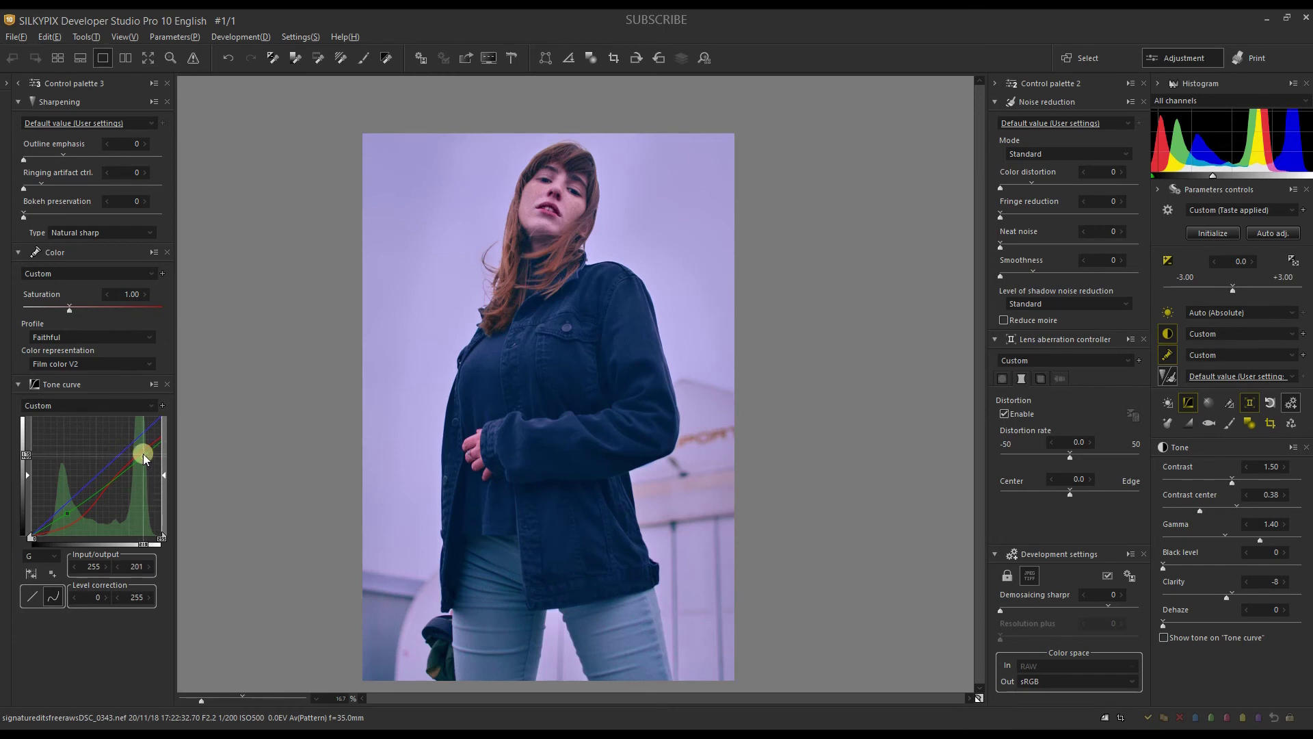
{"action": "left_click", "coordinate": [94, 487]}
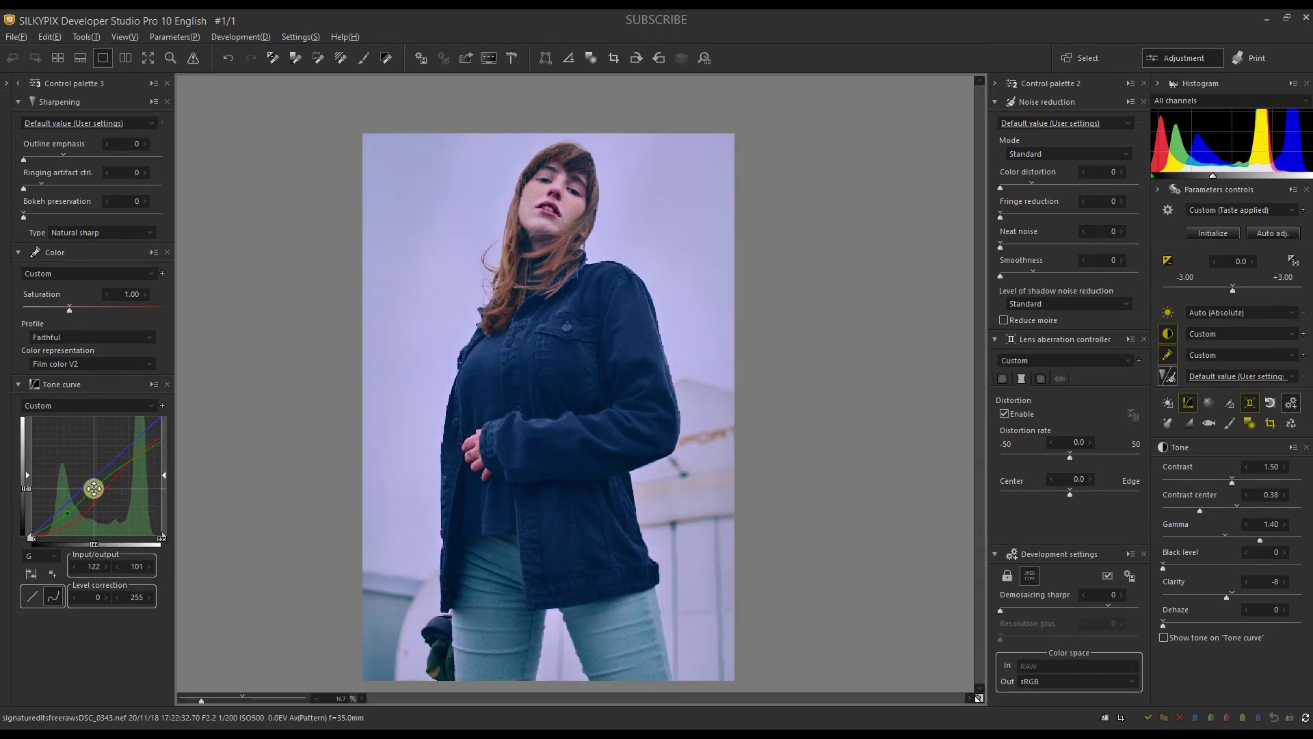
{"action": "left_click", "coordinate": [544, 415]}
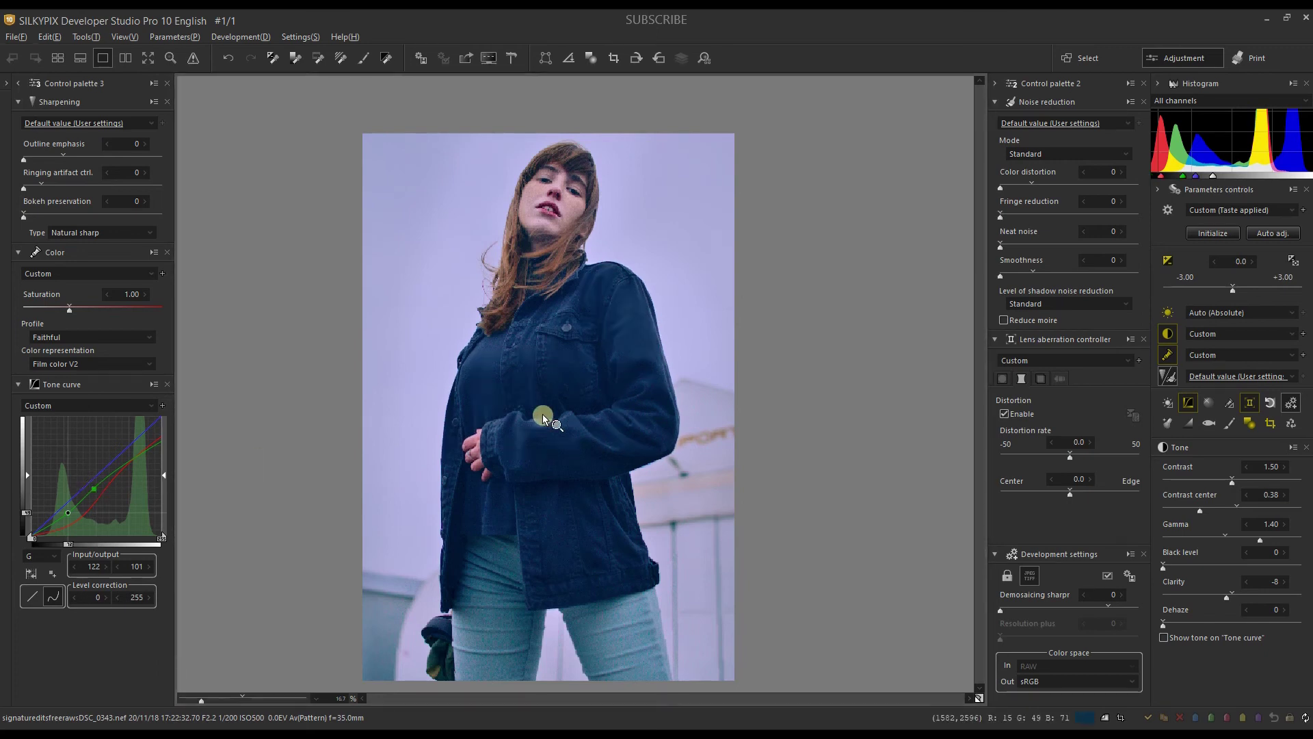
On the blue tone curve, set the white end's output to 211, lower the shadows and add a point at input 118, output 96.
{"action": "left_click", "coordinate": [30, 554]}
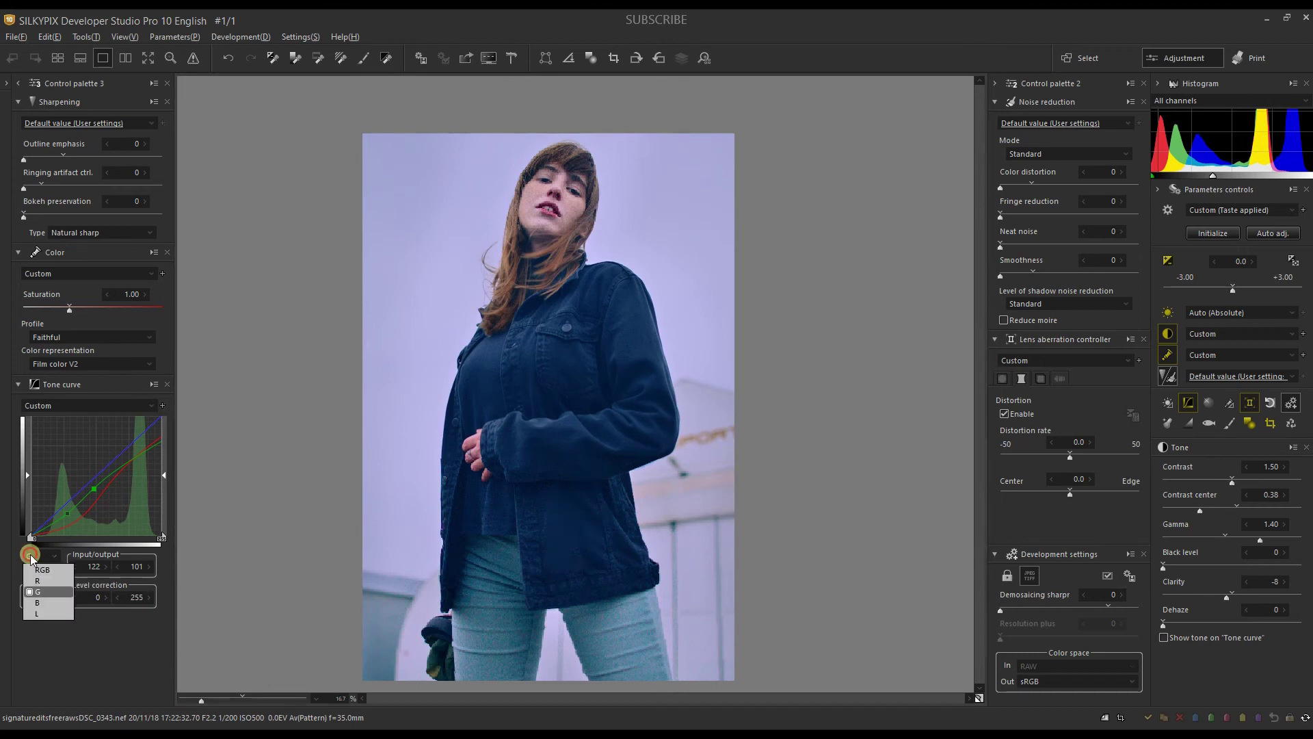
{"action": "left_click", "coordinate": [38, 607]}
{"action": "left_click", "coordinate": [160, 420]}
{"action": "left_click_drag", "start_coordinate": [160, 421], "coordinate": [166, 437]}
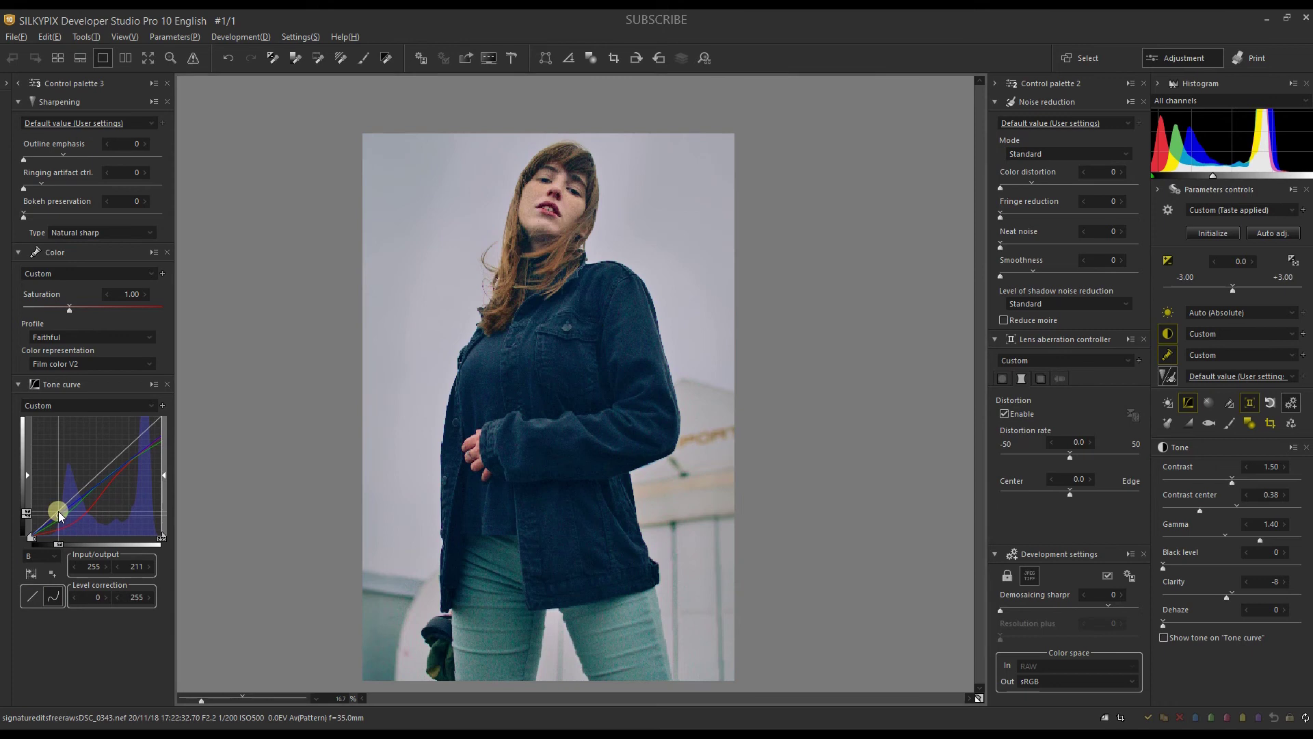
{"action": "left_click_drag", "start_coordinate": [58, 511], "coordinate": [92, 490]}
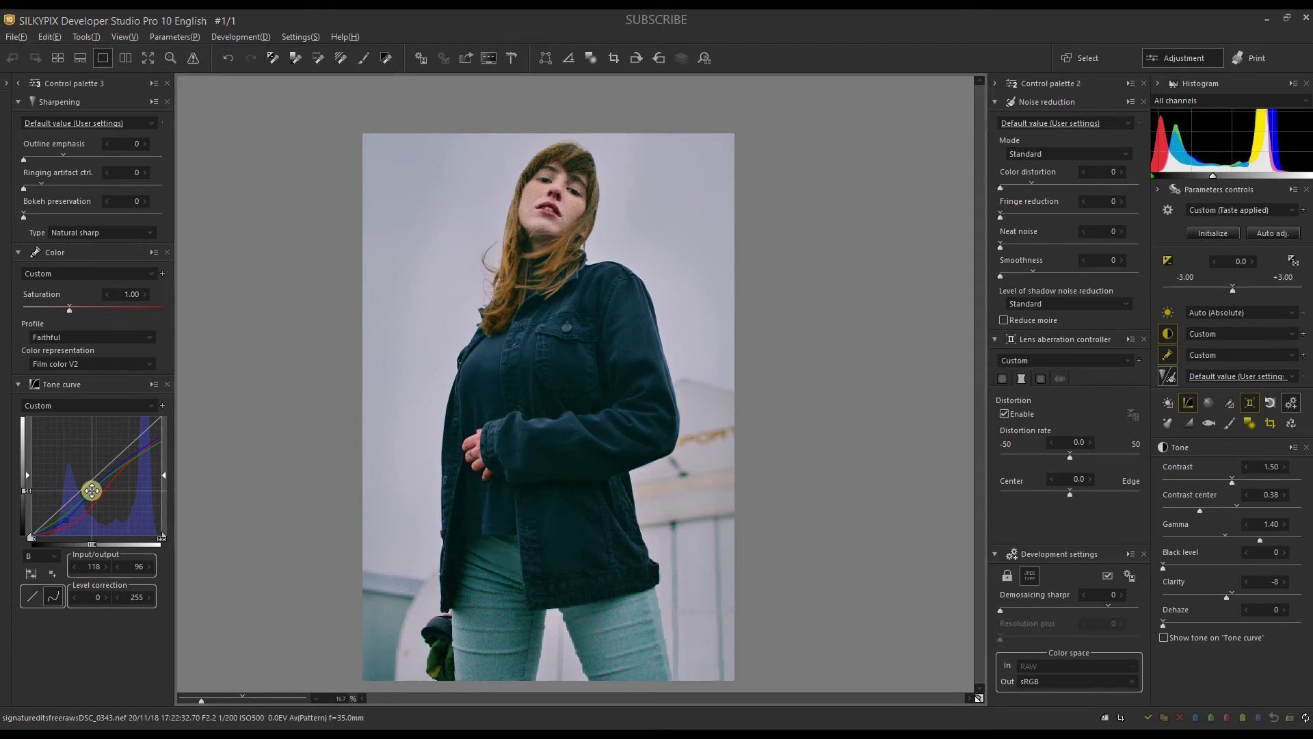
On the RGB tone curve, lower the shadows, add a point at input 119, output 122, and set the white end's output to 238.
{"action": "left_click", "coordinate": [32, 555]}
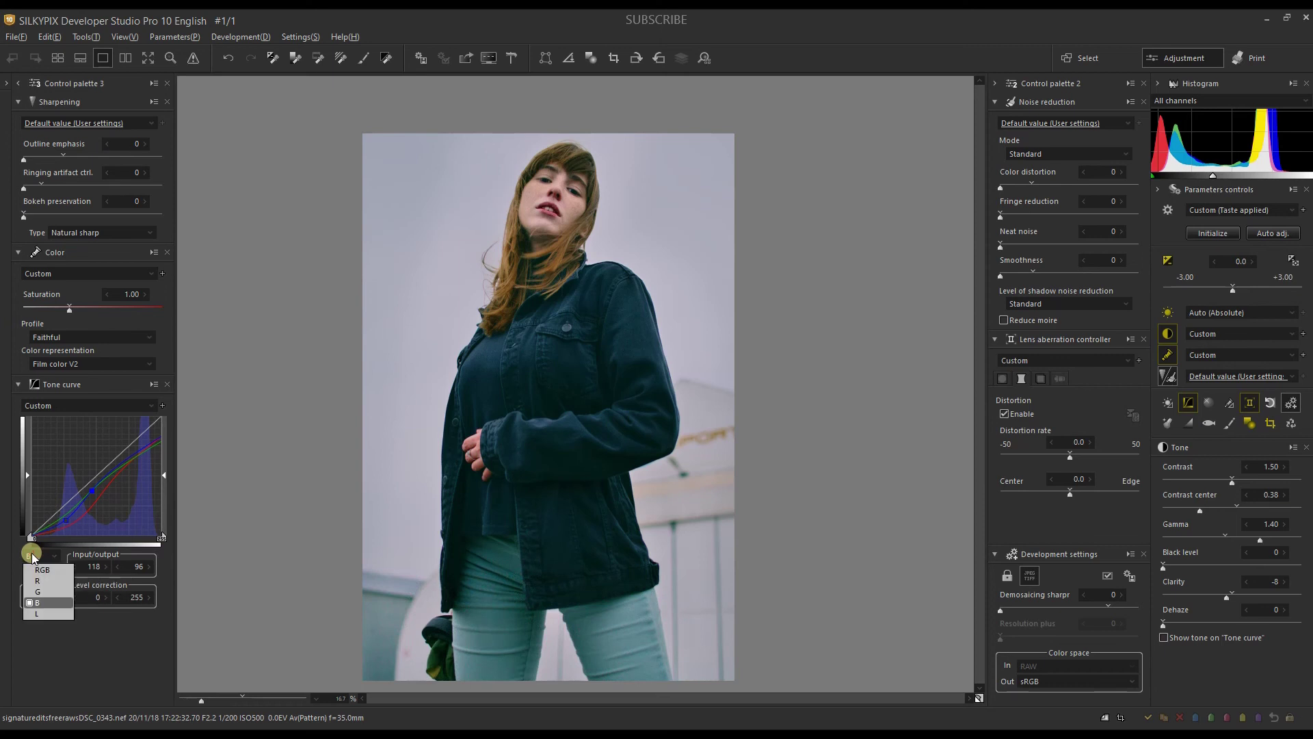
{"action": "left_click", "coordinate": [39, 570]}
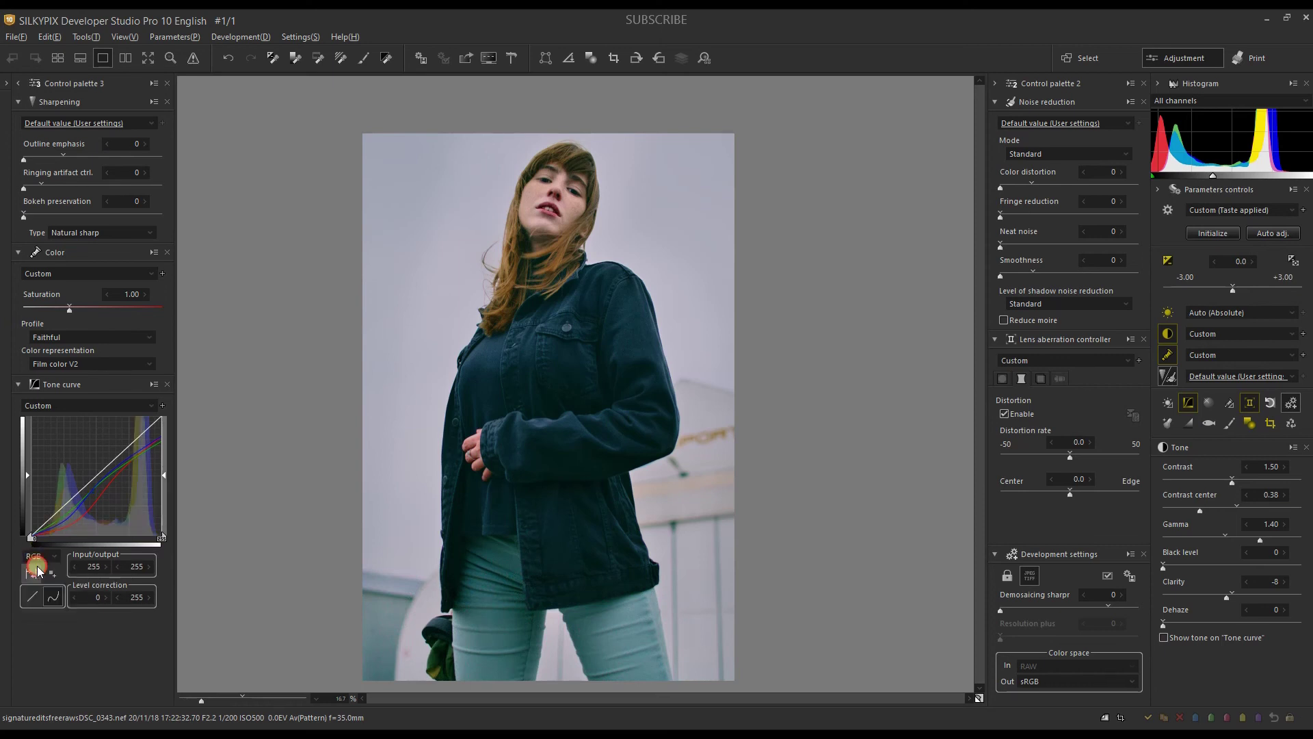
{"action": "left_click_drag", "start_coordinate": [62, 510], "coordinate": [92, 478]}
{"action": "left_click", "coordinate": [159, 420]}
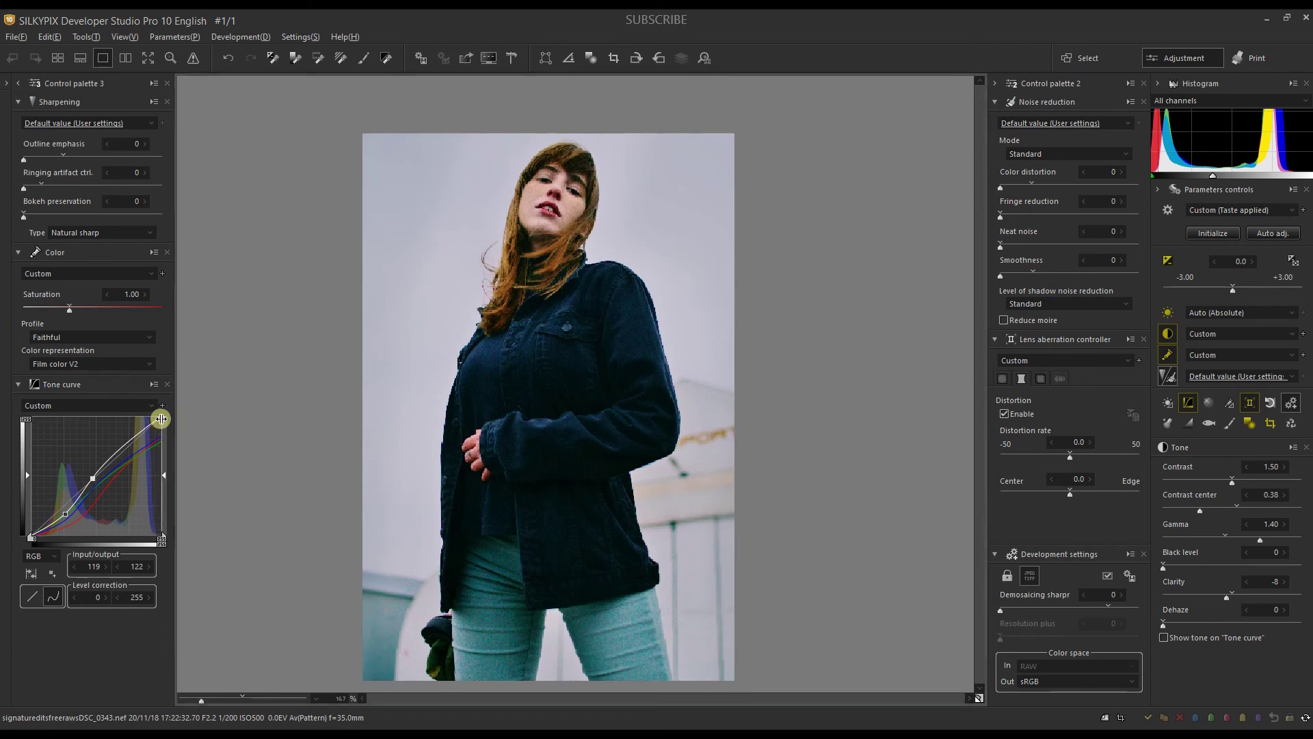
{"action": "left_click_drag", "start_coordinate": [163, 422], "coordinate": [162, 430]}
Brighten the midtones on the L tone curve with a point at input 51, output 56.
{"action": "left_click", "coordinate": [30, 555]}
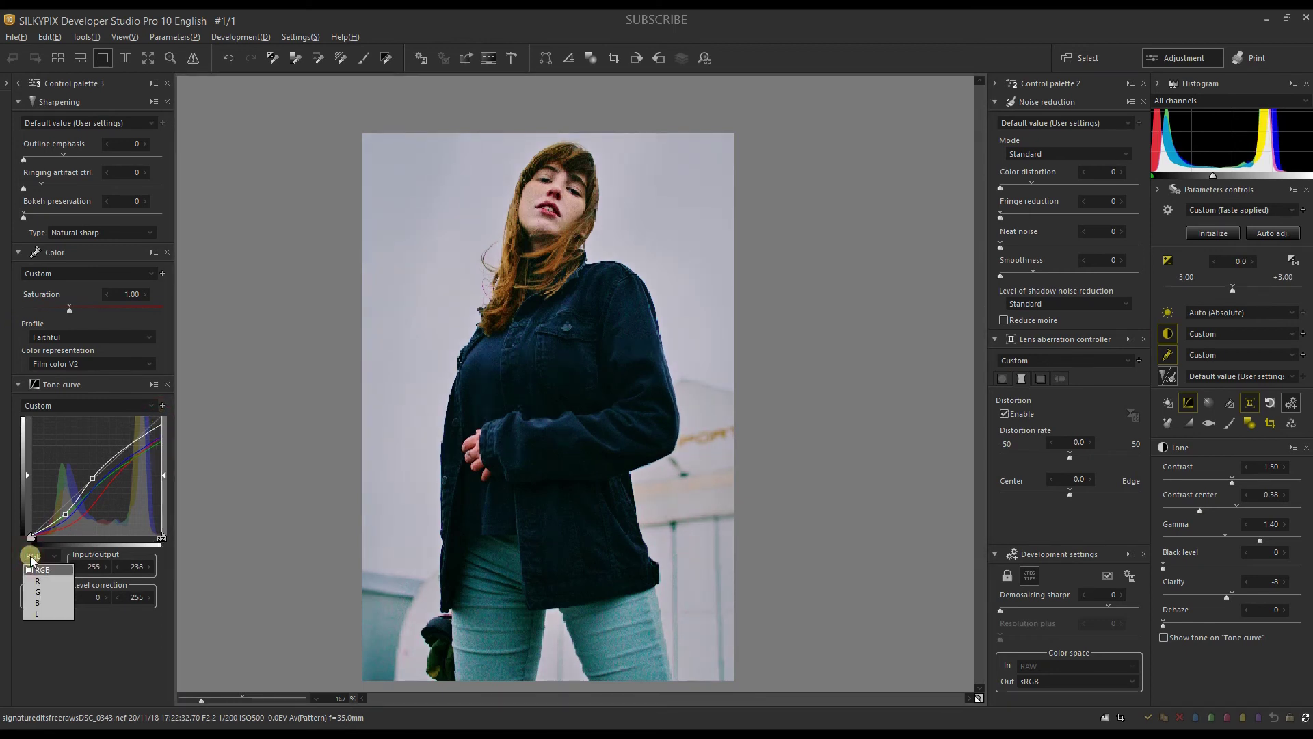
{"action": "left_click", "coordinate": [35, 612]}
{"action": "left_click_drag", "start_coordinate": [99, 473], "coordinate": [98, 468]}
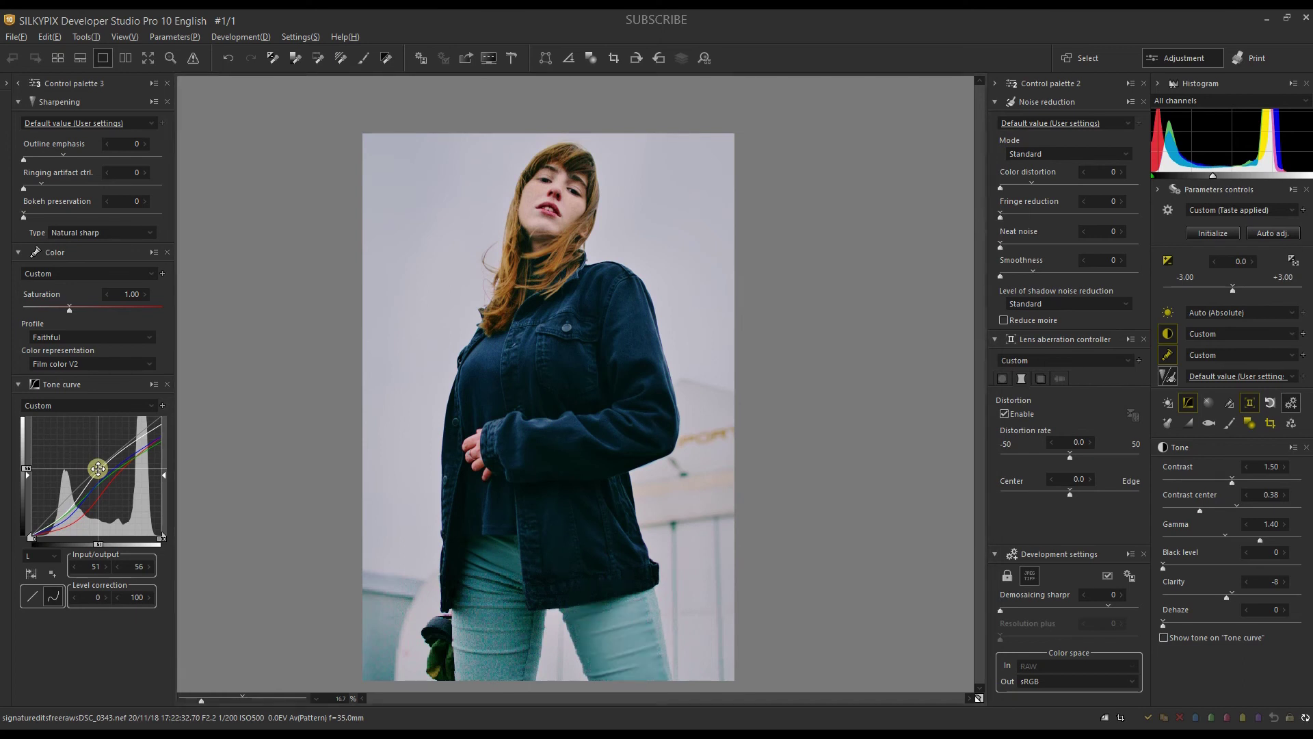
Set the portrait beautification effect to 5, check the face up close and close the Effects settings.
{"action": "left_click", "coordinate": [1169, 424]}
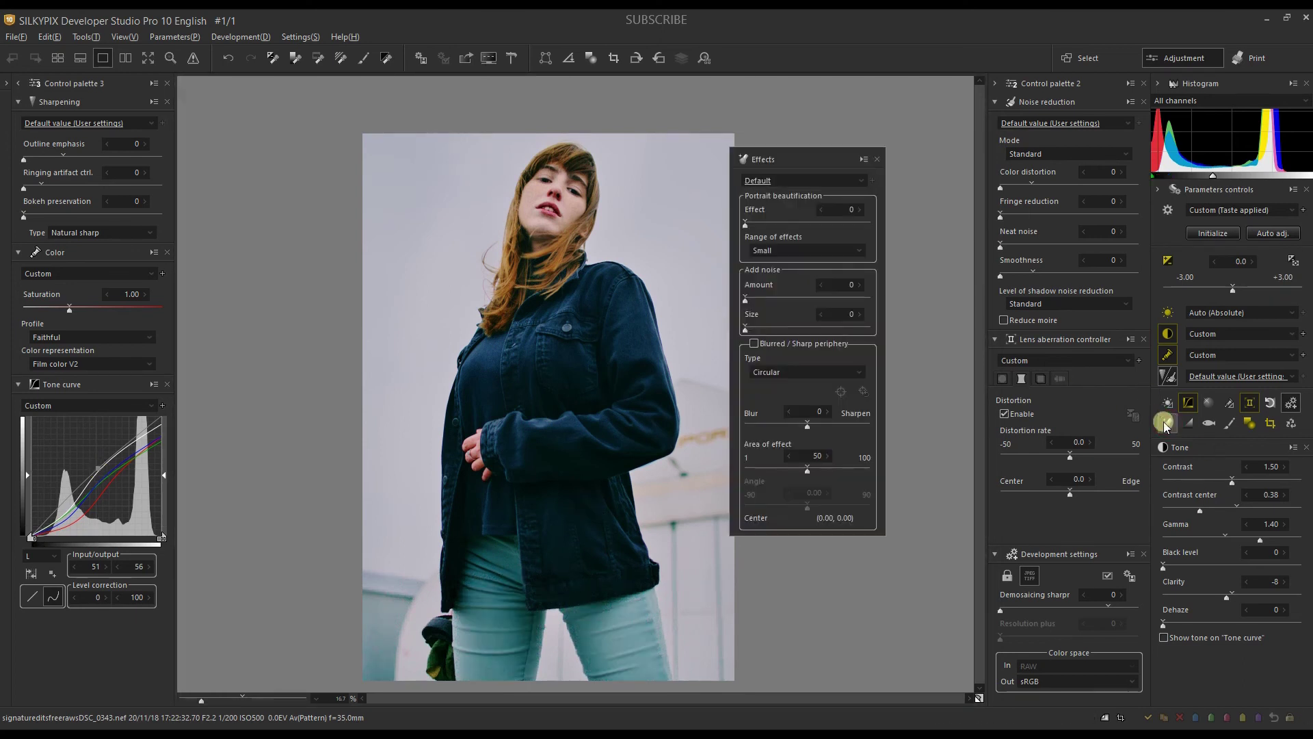
{"action": "left_click", "coordinate": [751, 221]}
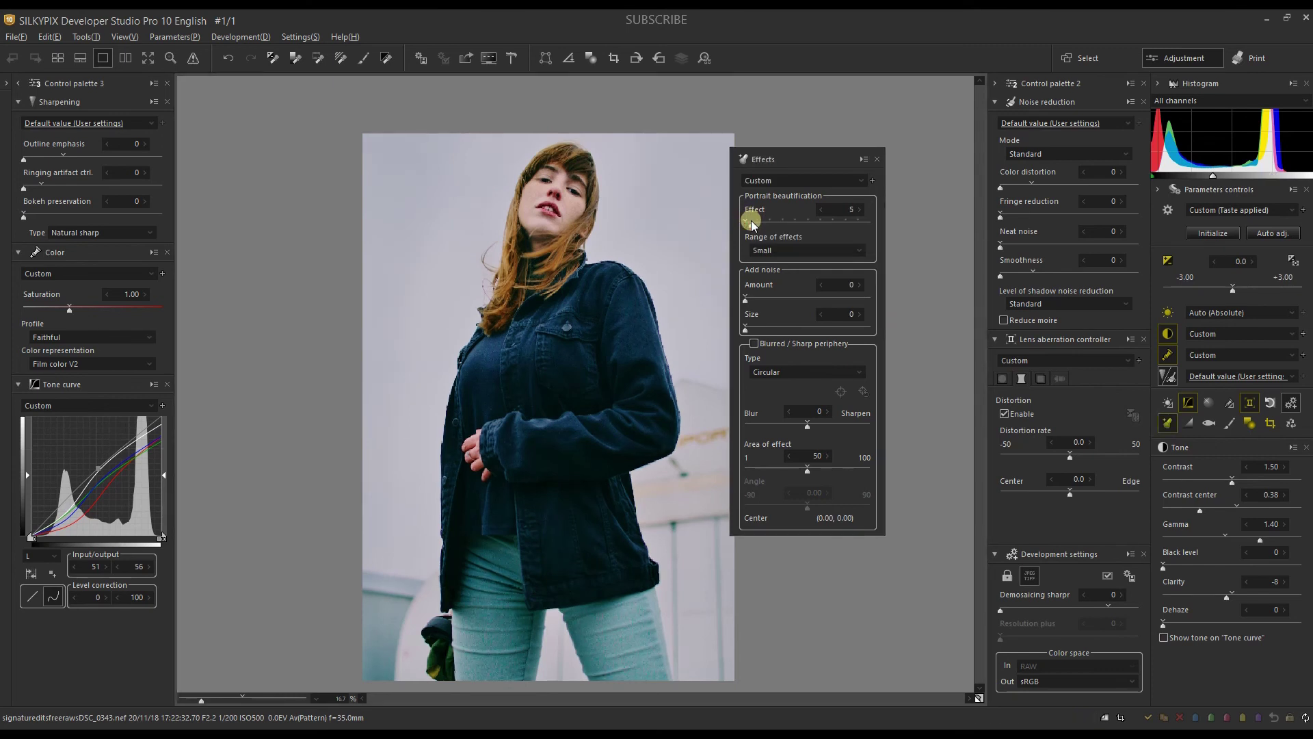
{"action": "left_click", "coordinate": [519, 277]}
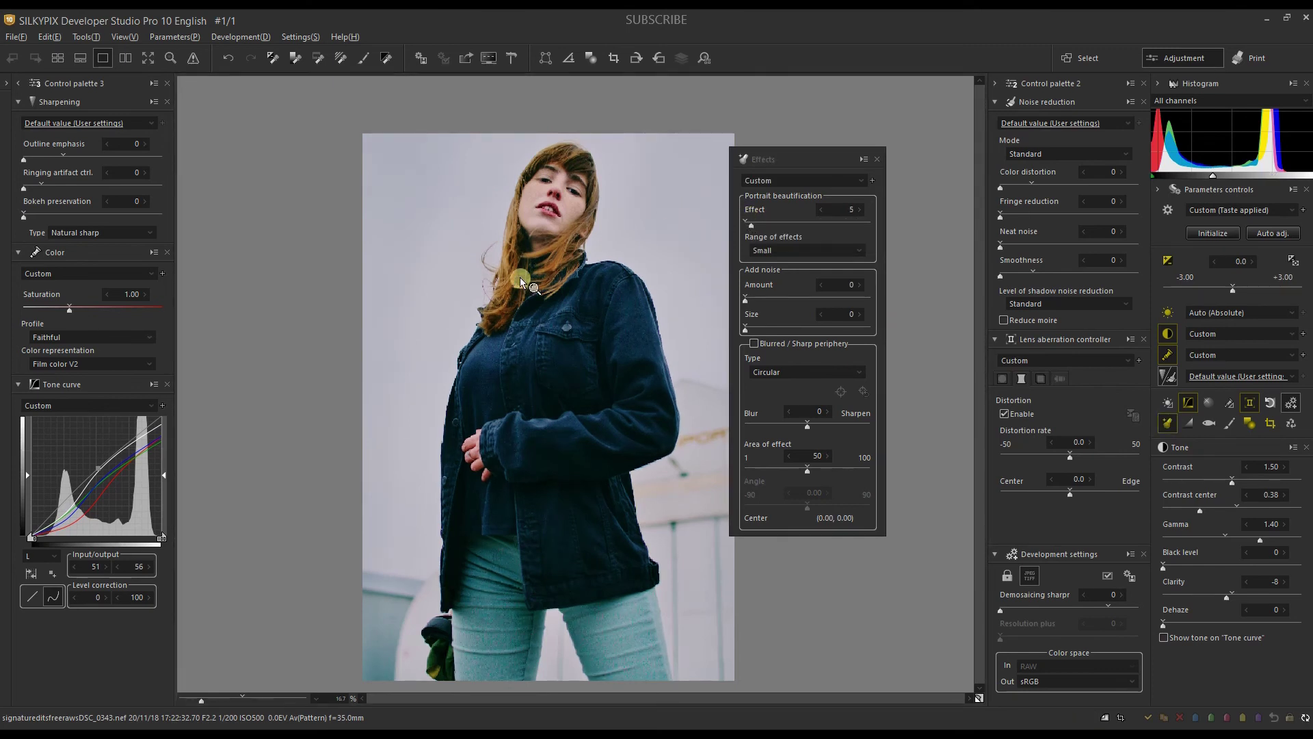
{"action": "left_click", "coordinate": [519, 277]}
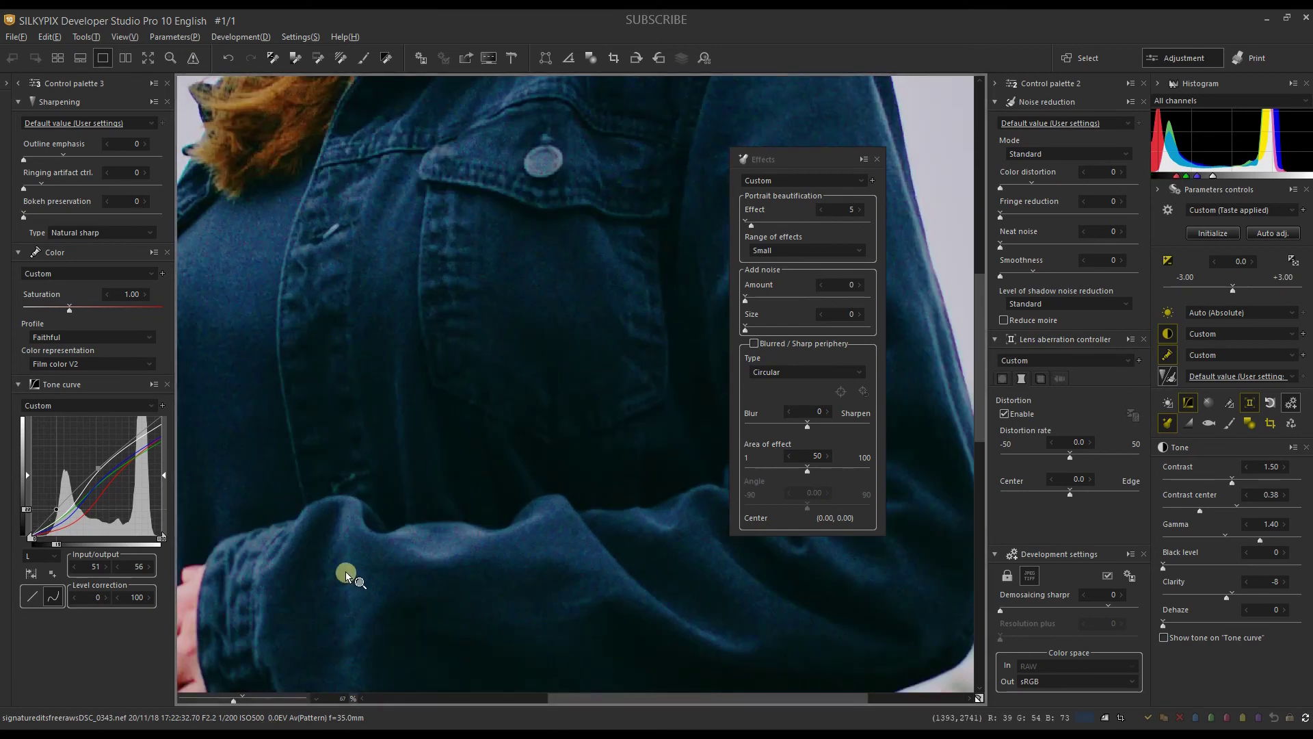
{"action": "left_click_drag", "start_coordinate": [346, 548], "coordinate": [550, 596]}
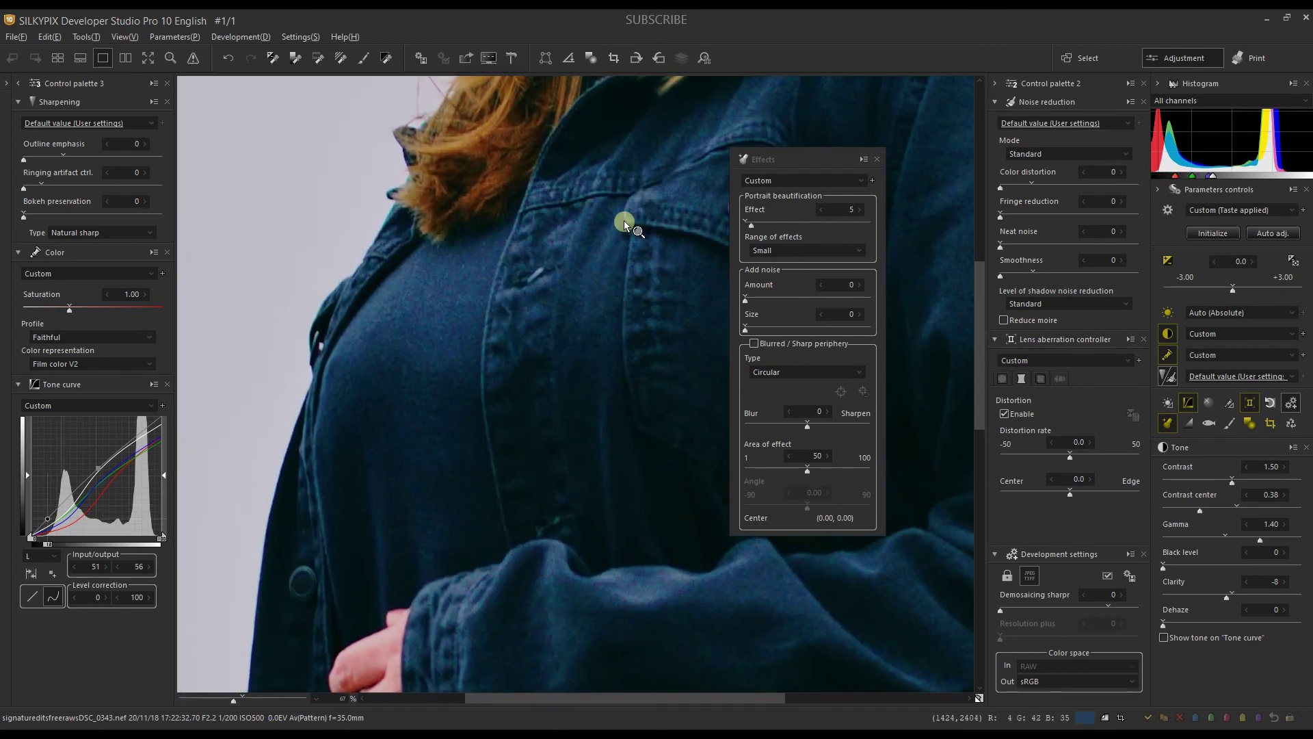
{"action": "left_click_drag", "start_coordinate": [624, 214], "coordinate": [645, 542]}
{"action": "left_click_drag", "start_coordinate": [647, 420], "coordinate": [499, 630]}
{"action": "left_click_drag", "start_coordinate": [536, 420], "coordinate": [510, 506]}
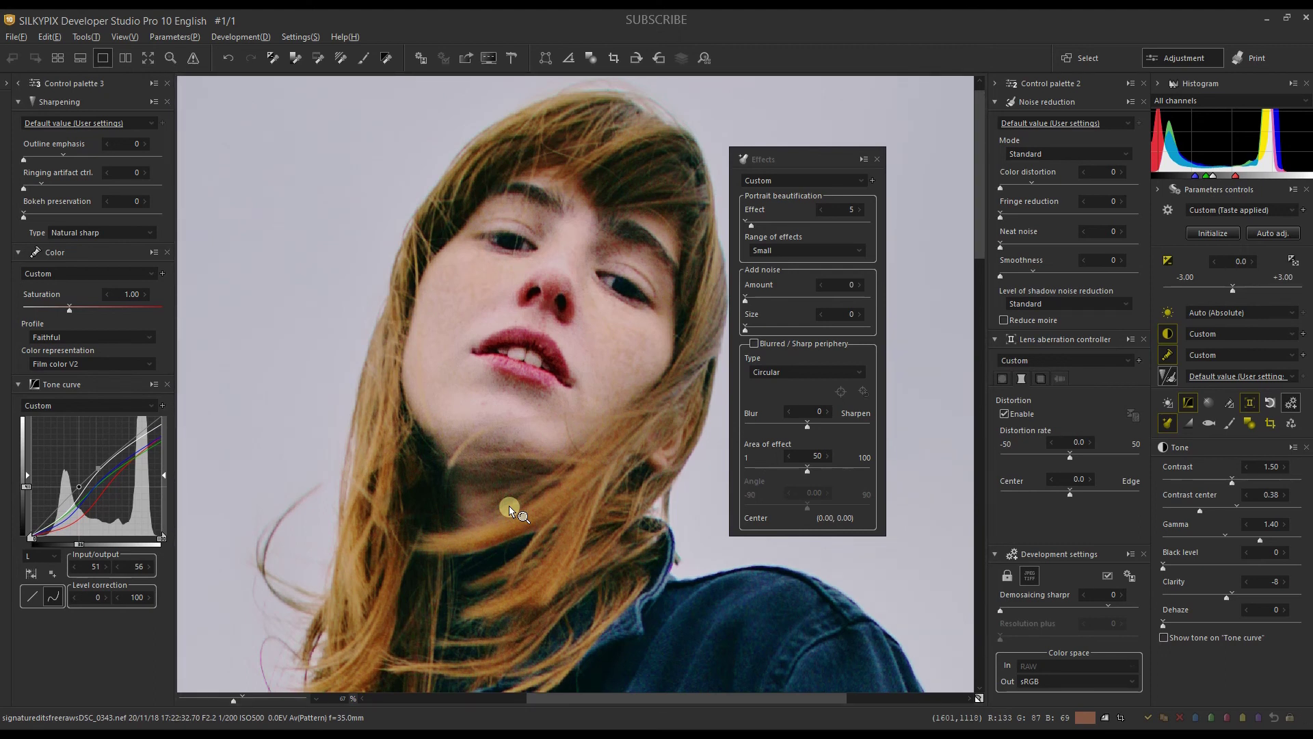
{"action": "left_click", "coordinate": [878, 160]}
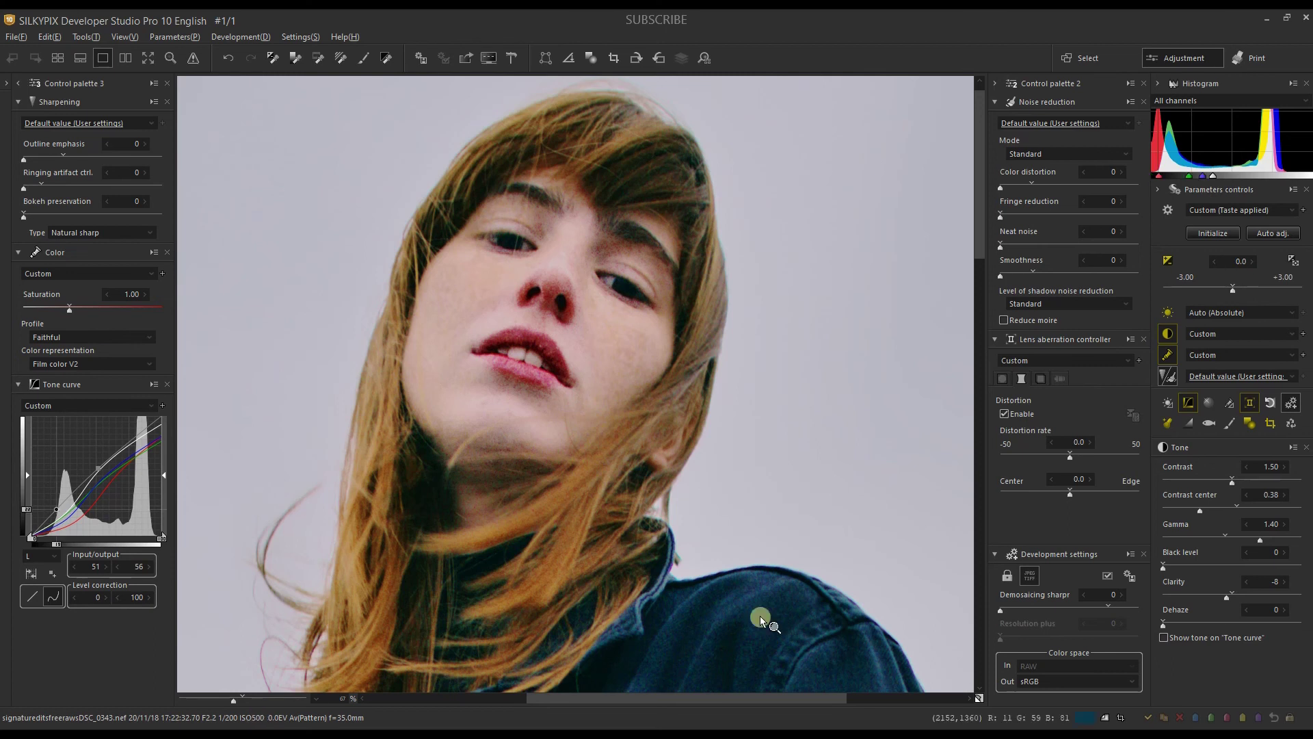
Apply the Default sharpening and noise reduction preset and raise the demosaicing sharpness to about 78.
{"action": "left_click", "coordinate": [1050, 125]}
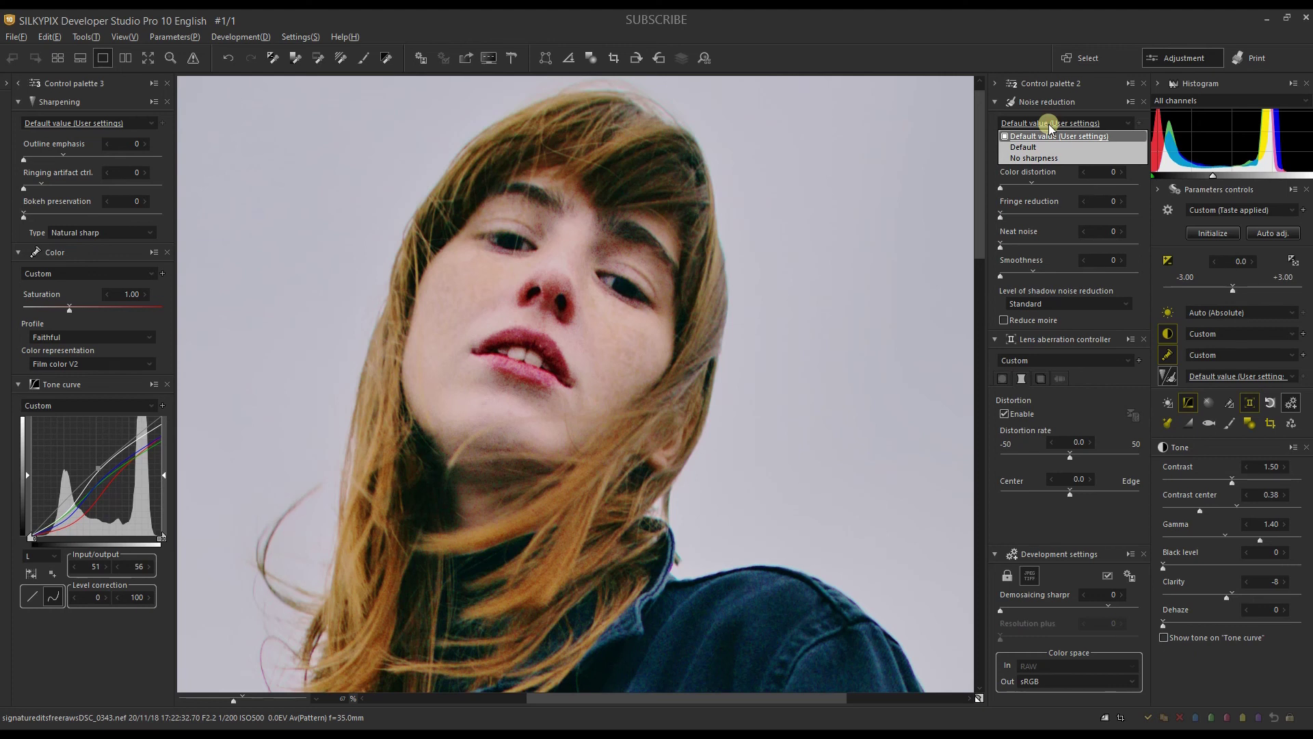
{"action": "left_click", "coordinate": [1024, 147]}
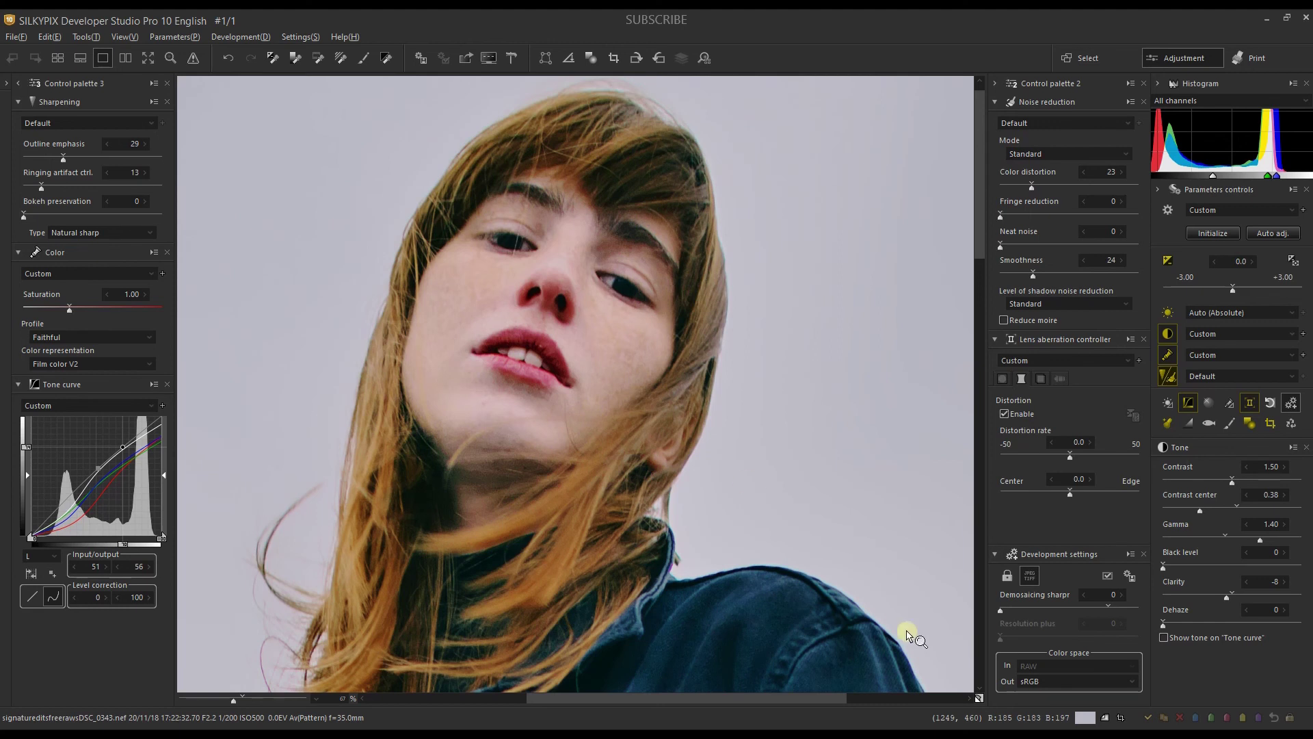
{"action": "left_click", "coordinate": [1109, 608]}
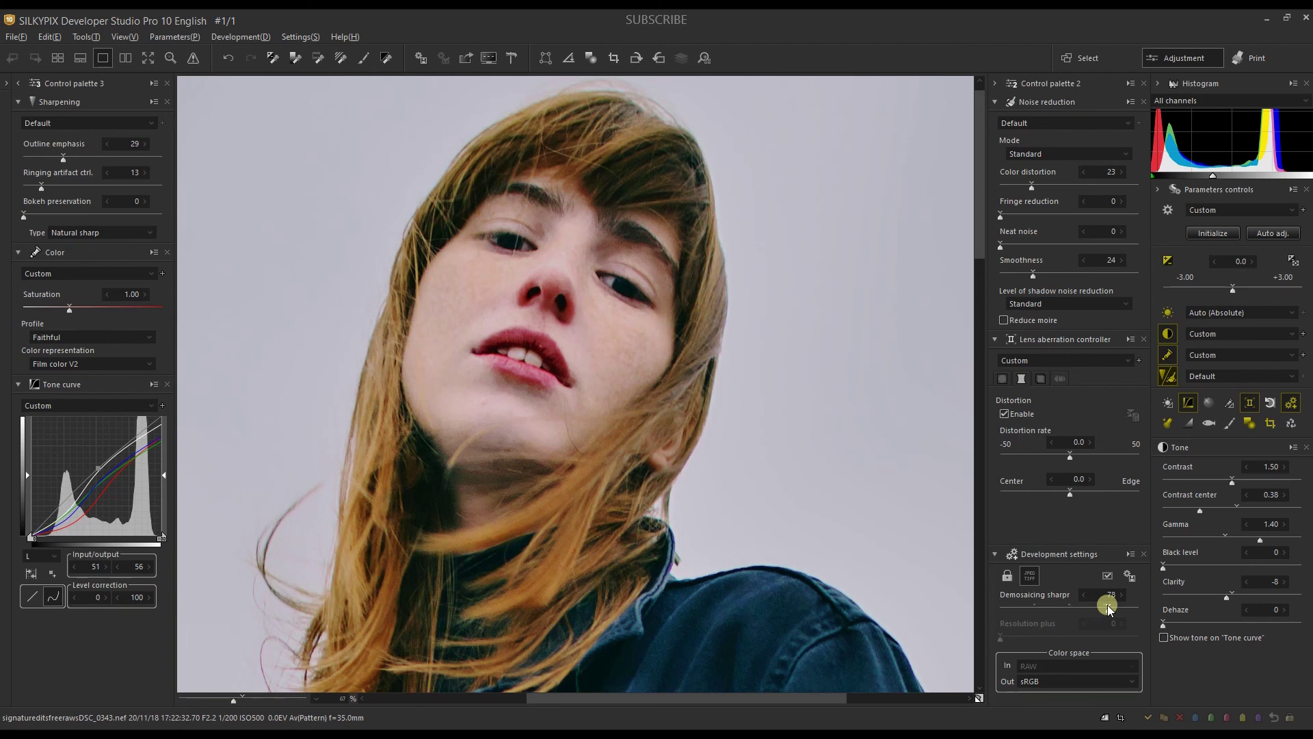
Start developing the portrait as a JPEG image and name the output file Artistic Portrait.
{"action": "left_click", "coordinate": [388, 398]}
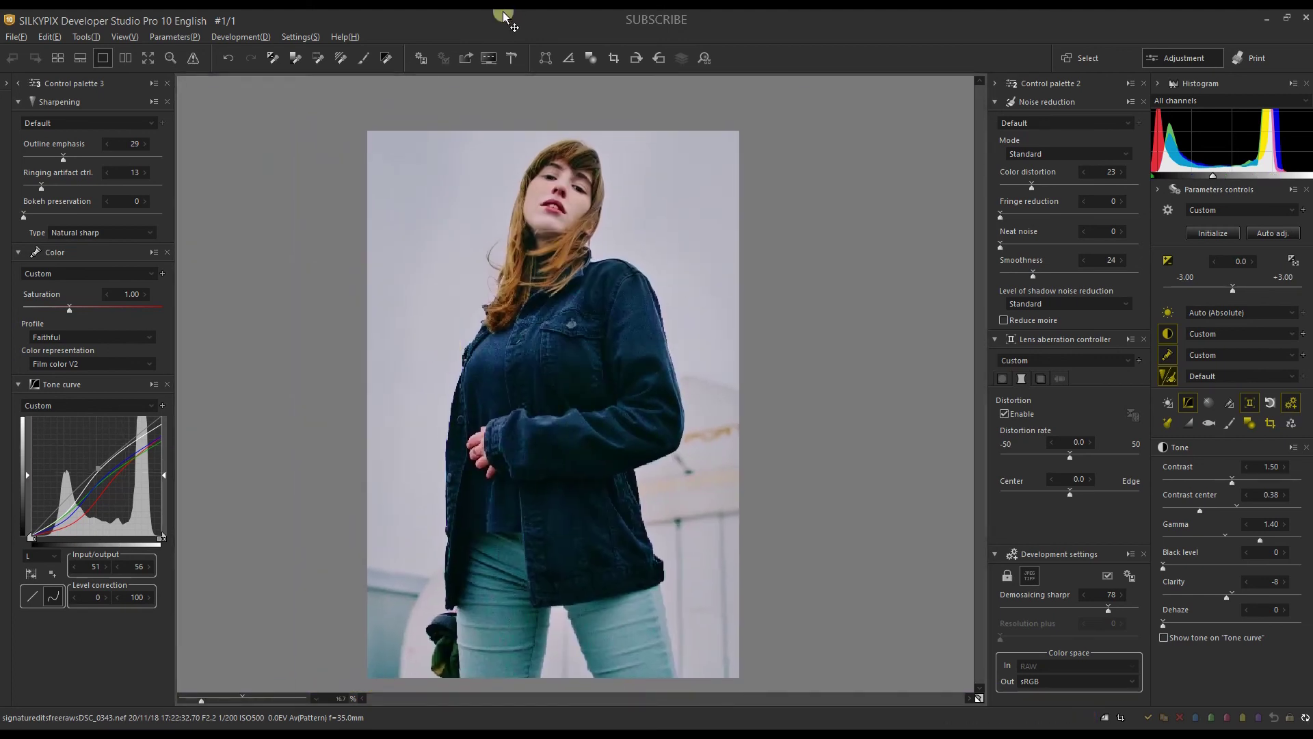
{"action": "left_click", "coordinate": [415, 60]}
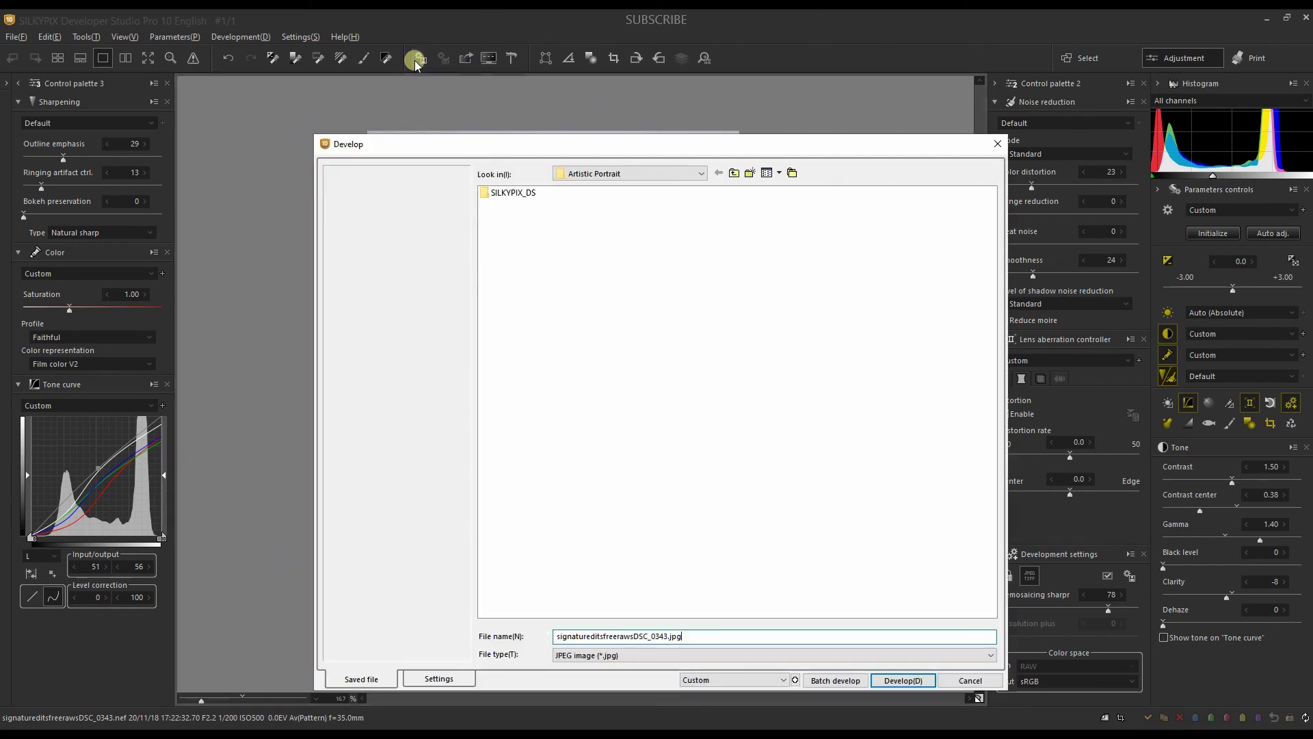
{"action": "double_click", "coordinate": [651, 636]}
{"action": "type", "text": "A"}
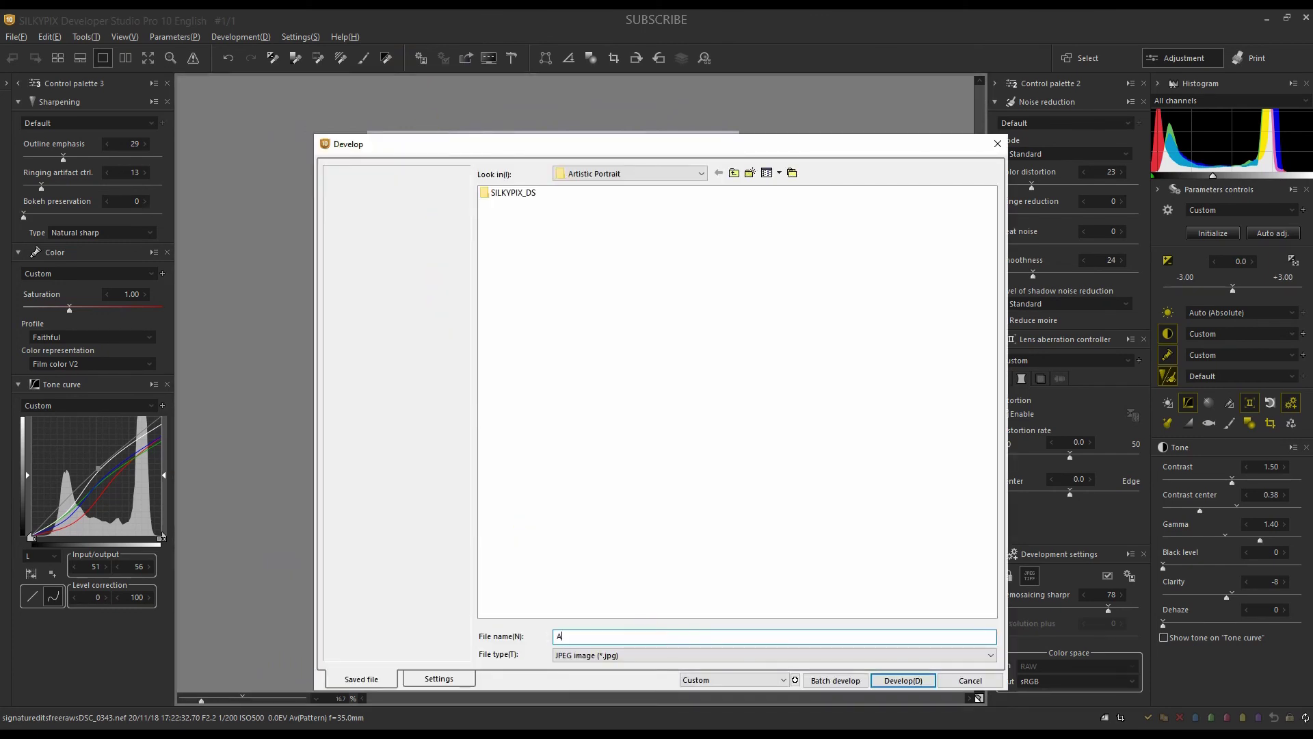
{"action": "type", "text": "rtisti"}
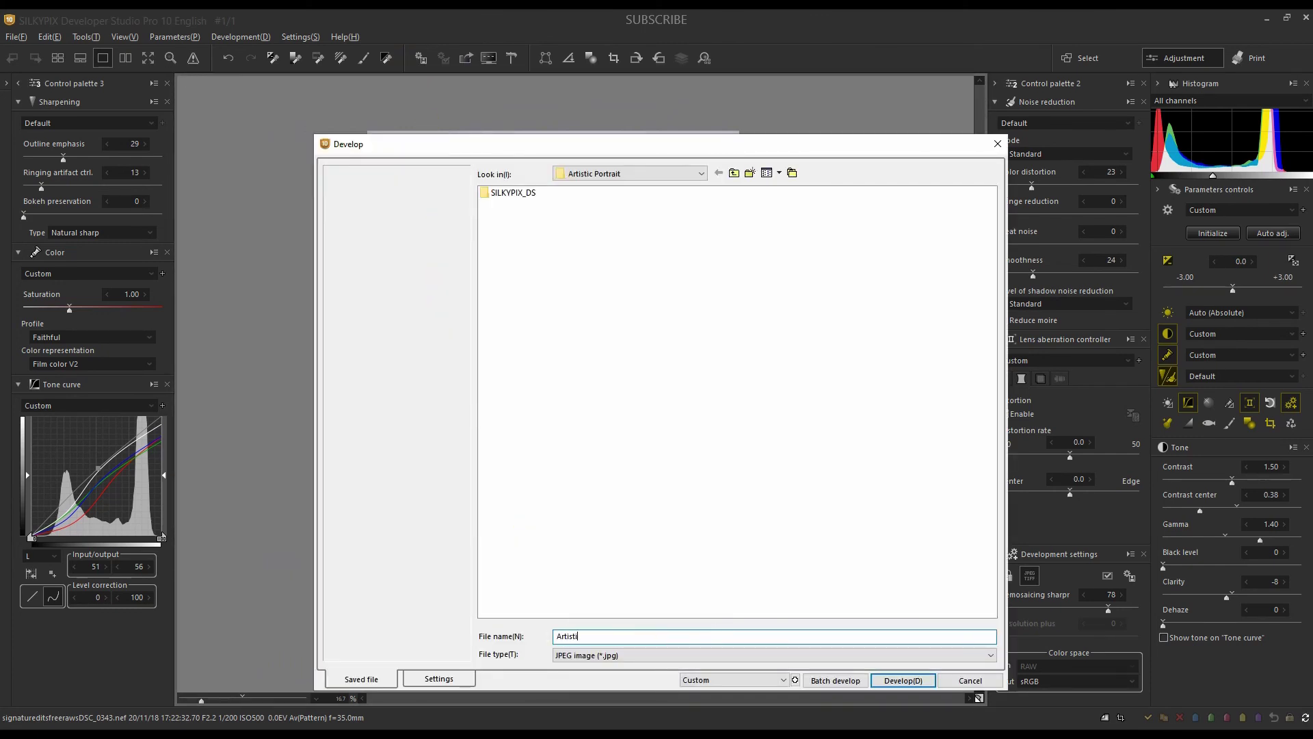
{"action": "type", "text": "c Portrait"}
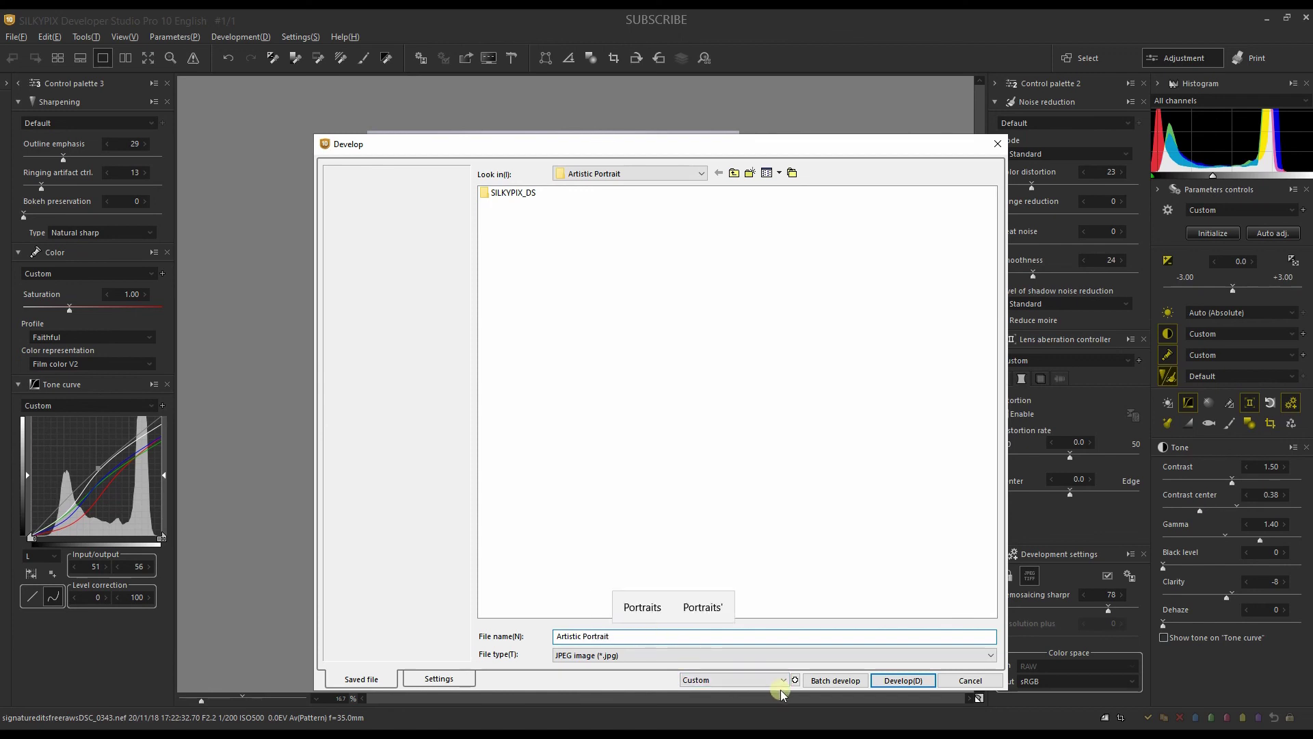
In the development settings, choose the For web unsharp mask and the SILKYPIX default file output.
{"action": "left_click", "coordinate": [439, 679]}
{"action": "left_click", "coordinate": [945, 322]}
{"action": "left_click", "coordinate": [862, 358]}
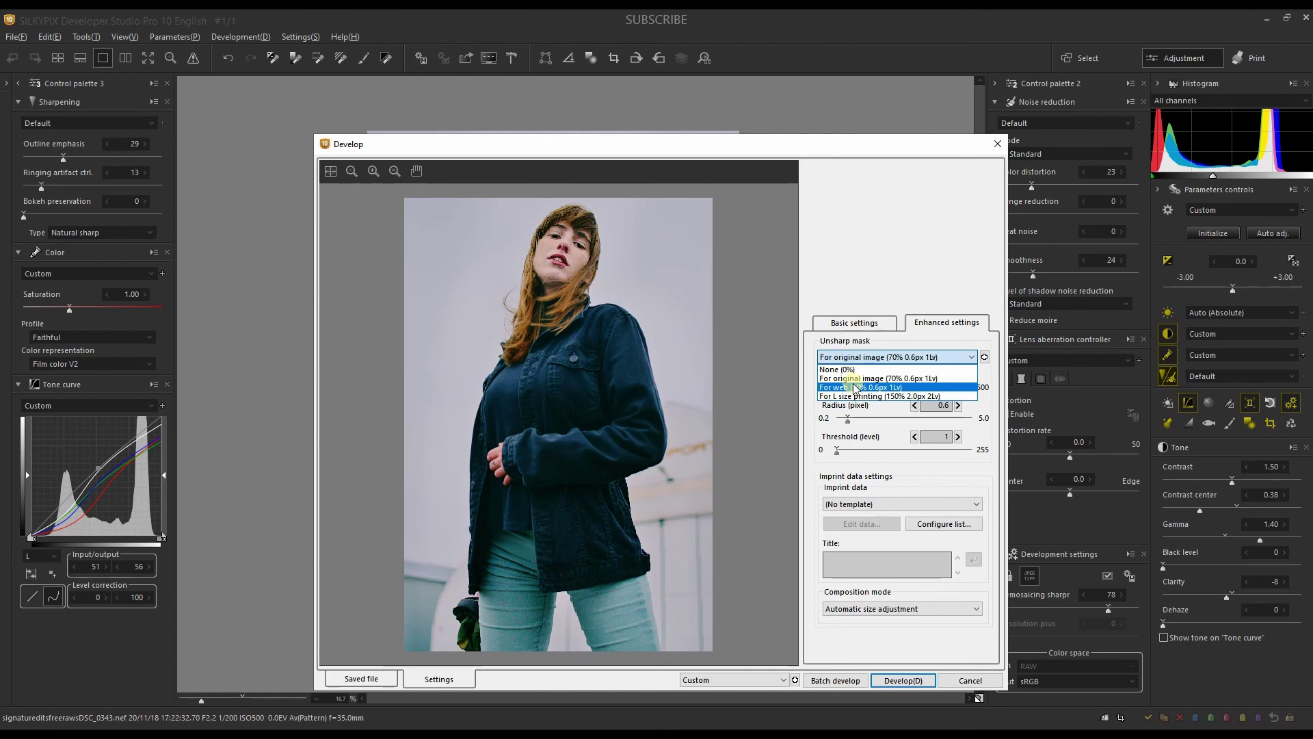
{"action": "left_click", "coordinate": [855, 388]}
{"action": "left_click", "coordinate": [855, 322]}
{"action": "left_click", "coordinate": [842, 393]}
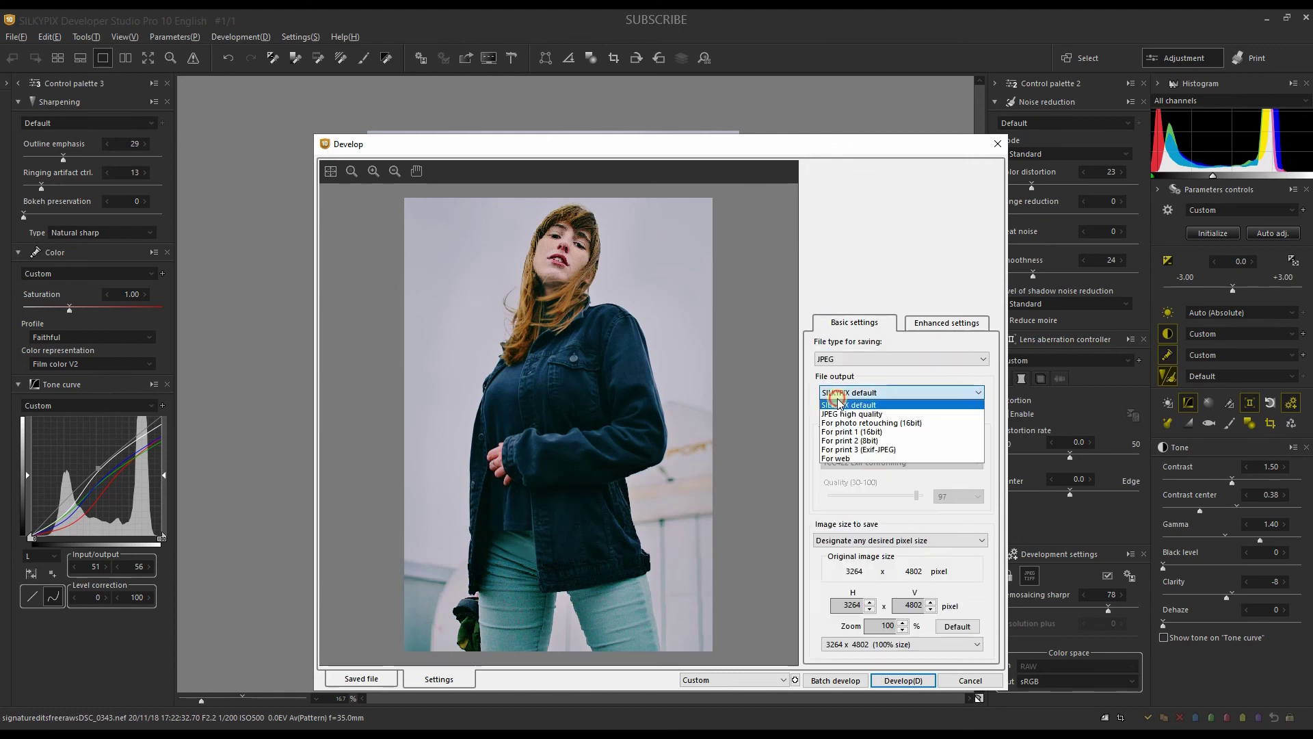
{"action": "left_click", "coordinate": [840, 403]}
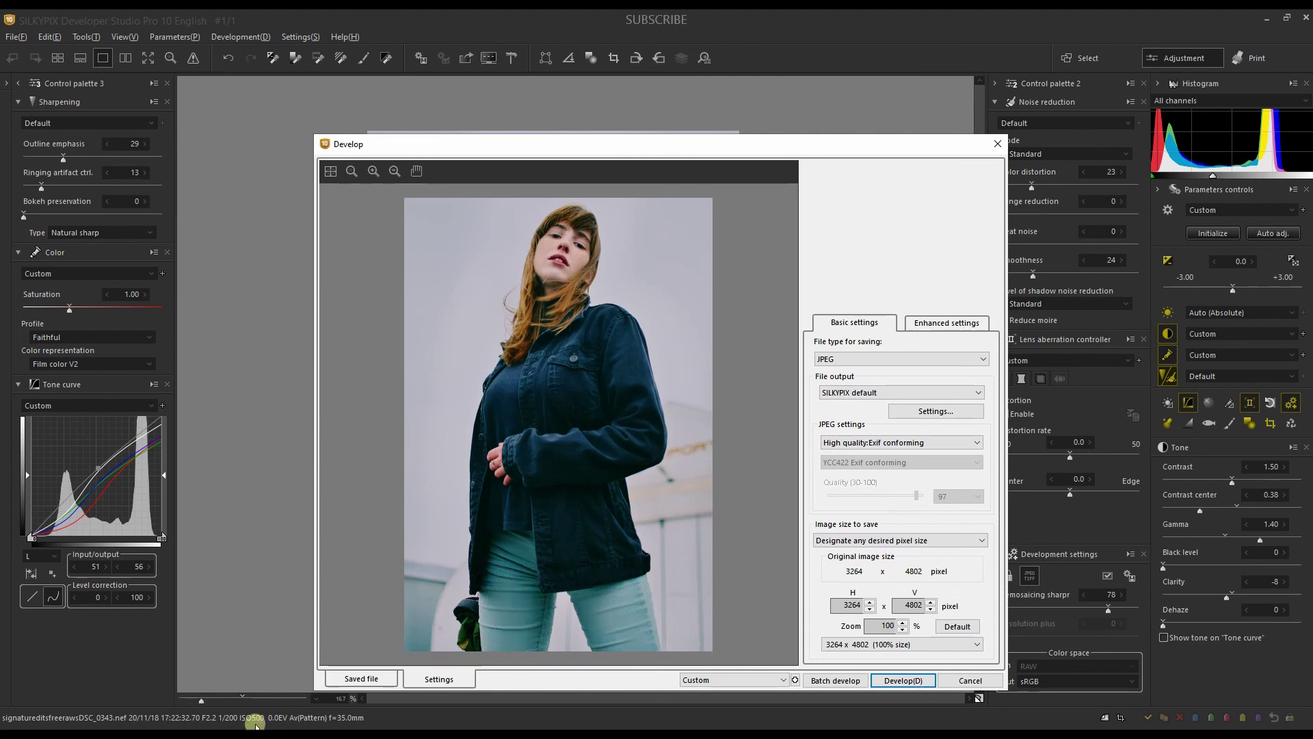
Check the destination folder, keep Artistic Portrait as the save location and develop the photo.
{"action": "left_click", "coordinate": [344, 680]}
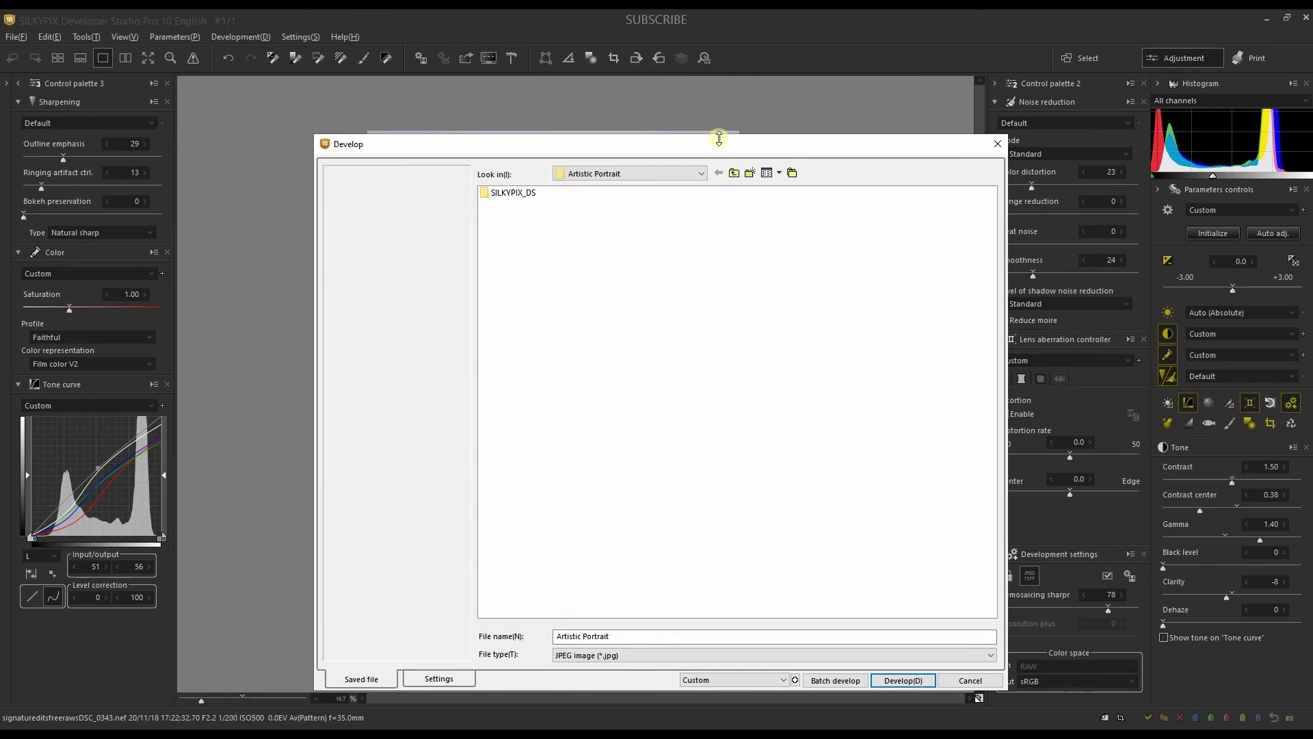
{"action": "left_click", "coordinate": [697, 174]}
{"action": "left_click", "coordinate": [697, 174]}
{"action": "left_click", "coordinate": [903, 680]}
Set up a full-screen side-by-side comparison of the edited photo against its initialized parameters, with control palettes 2 and 3 collapsed.
{"action": "left_click", "coordinate": [119, 62]}
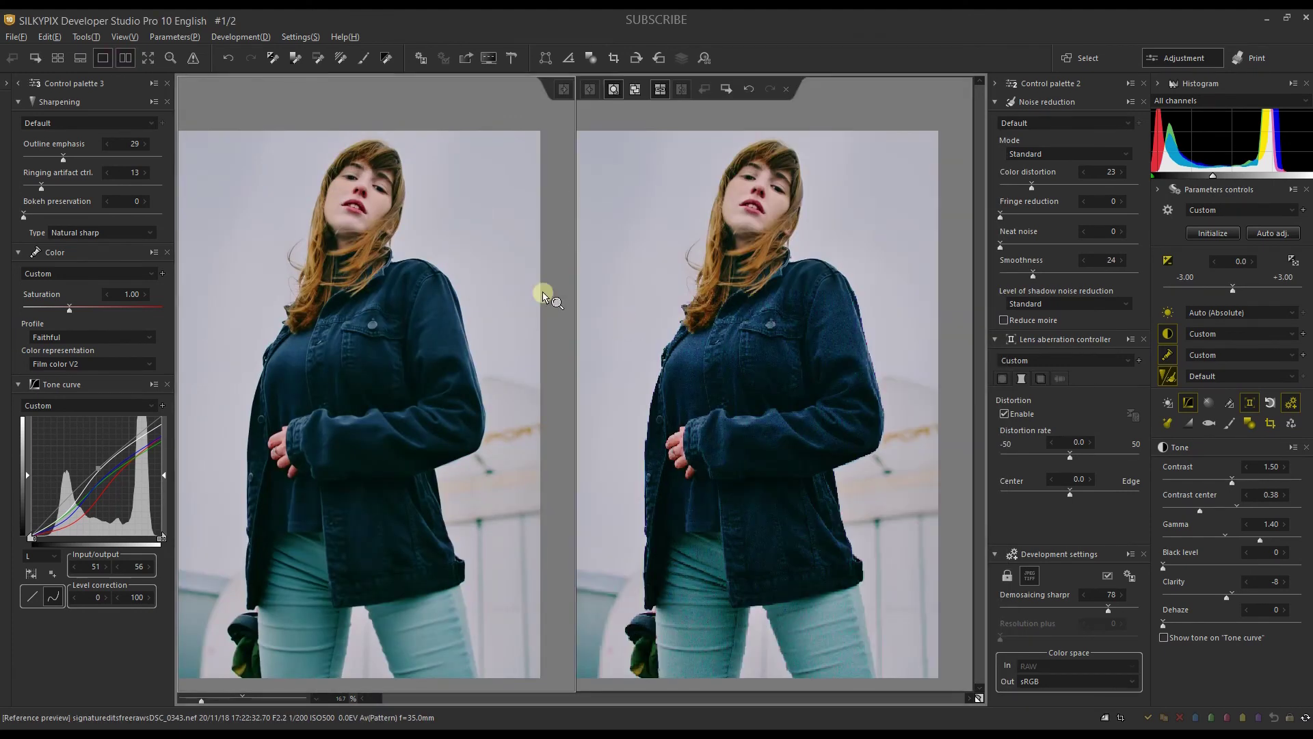
{"action": "left_click", "coordinate": [7, 83]}
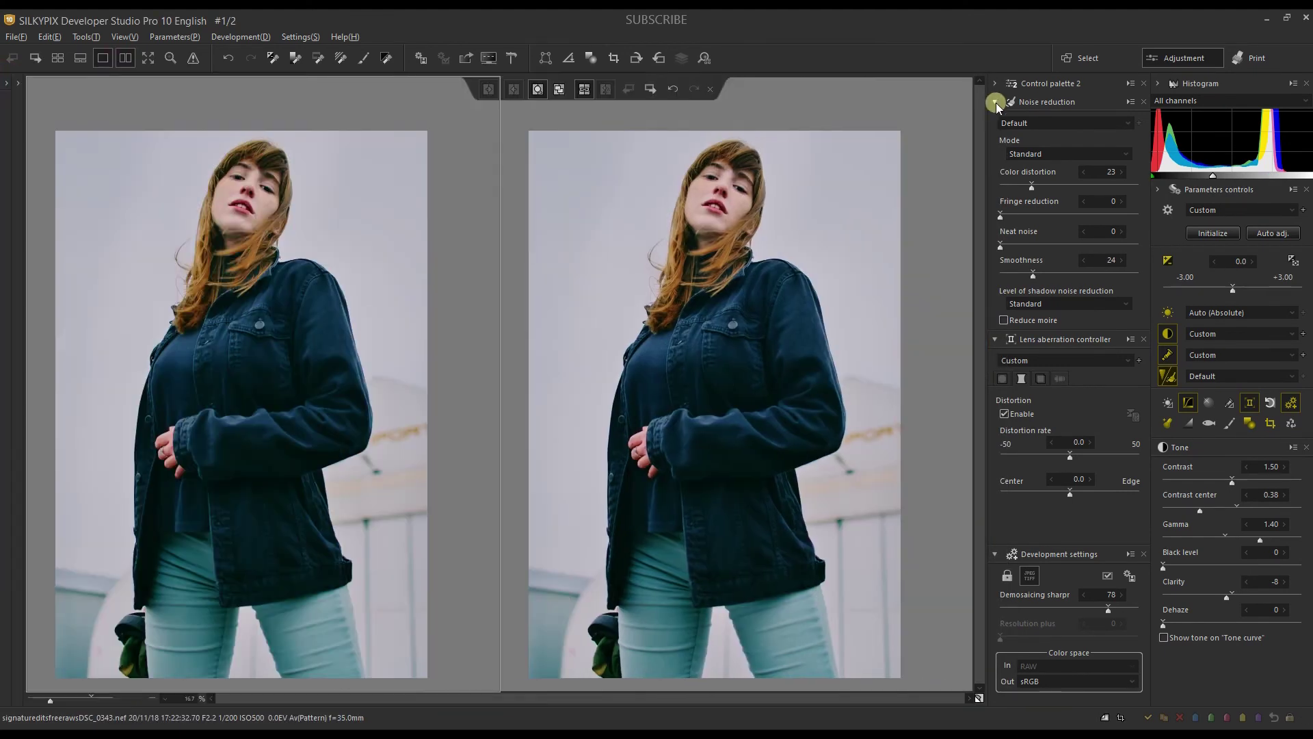
{"action": "left_click", "coordinate": [996, 83]}
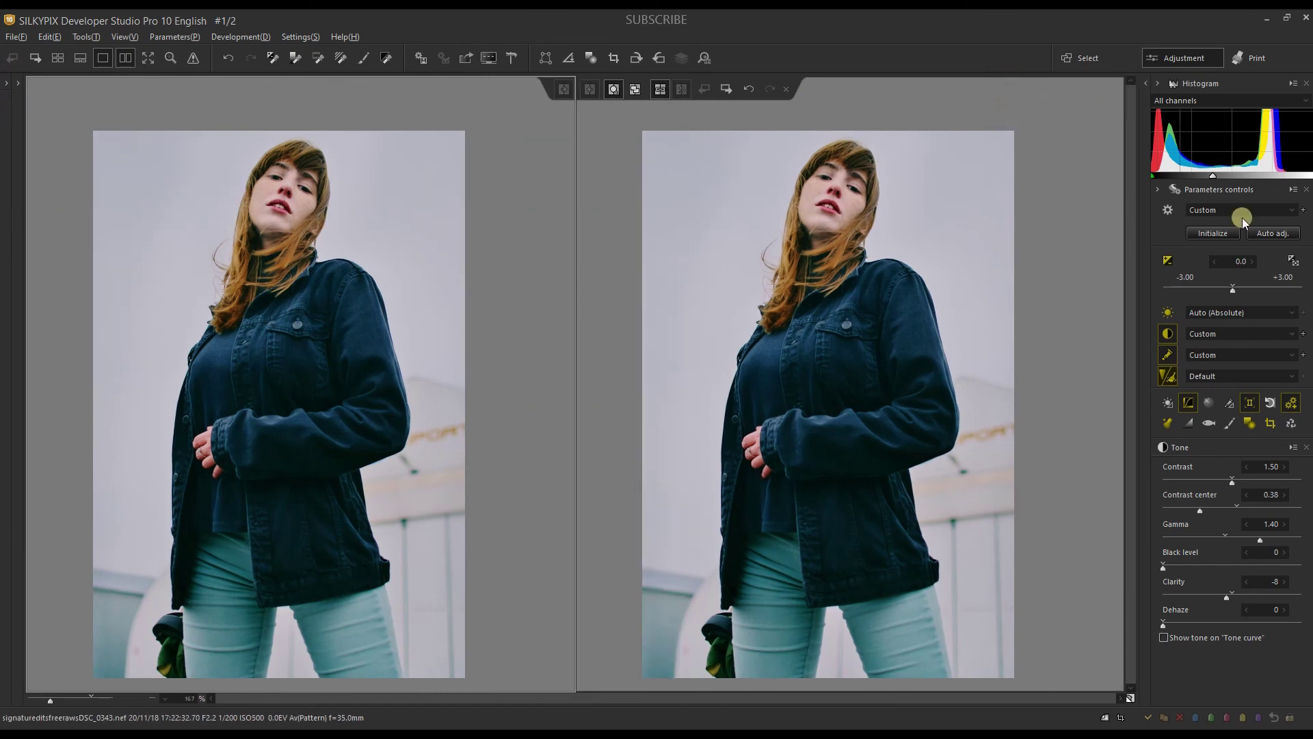
{"action": "left_click", "coordinate": [1217, 236]}
{"action": "key", "text": "F11"}
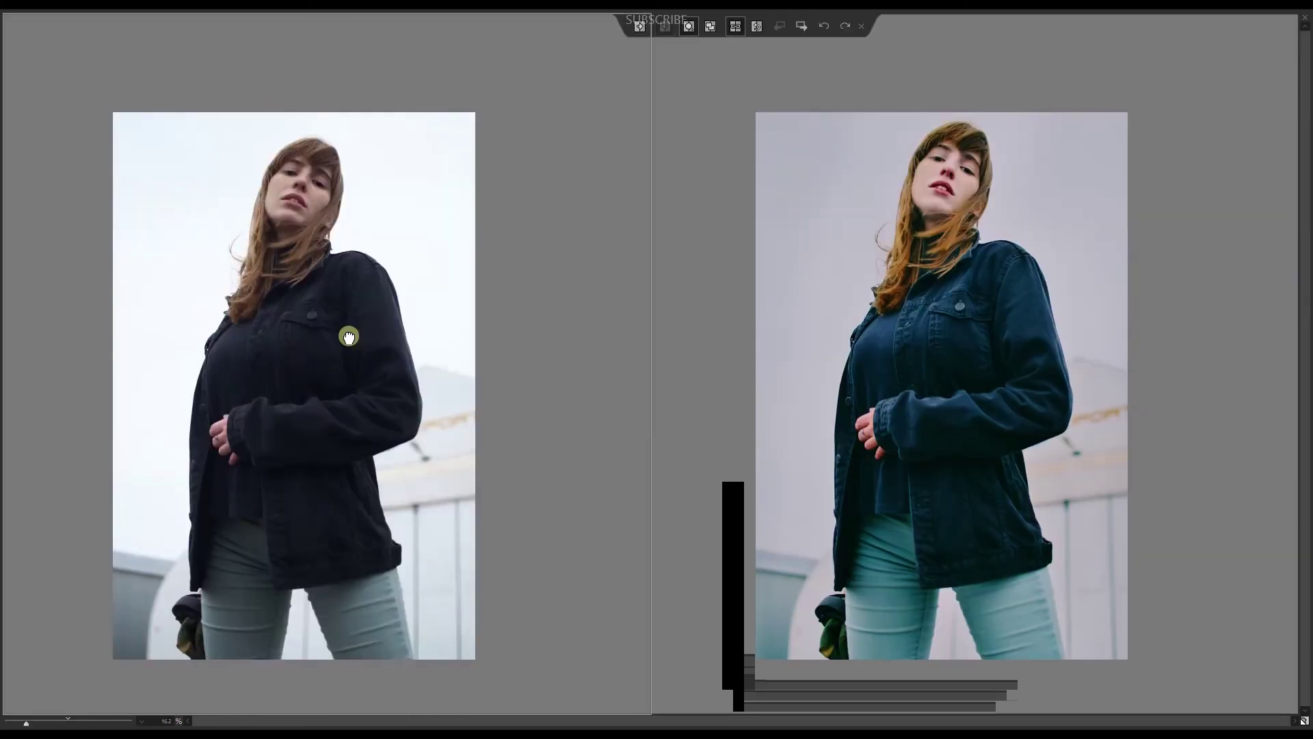
Compare the initialized and edited versions up close, from the face and hair down to the jacket, hand and trousers.
{"action": "left_click", "coordinate": [347, 334]}
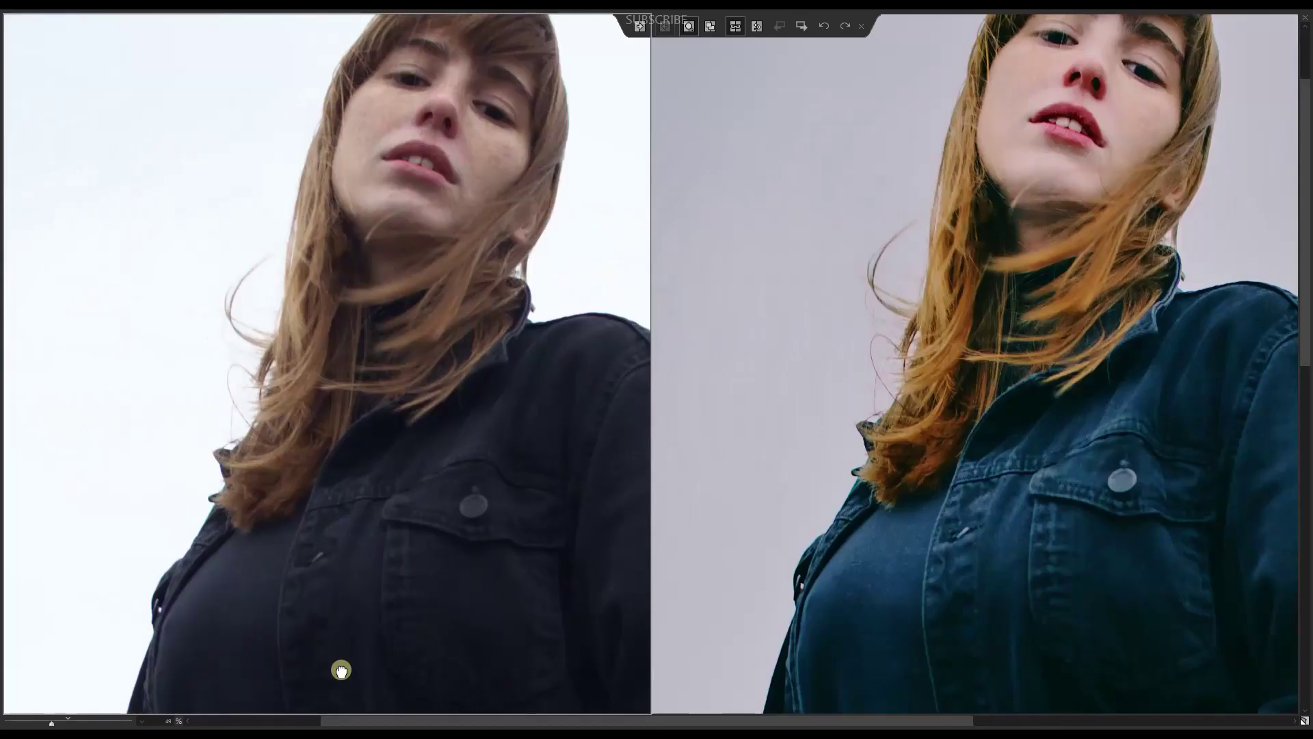
{"action": "left_click_drag", "start_coordinate": [365, 384], "coordinate": [331, 435]}
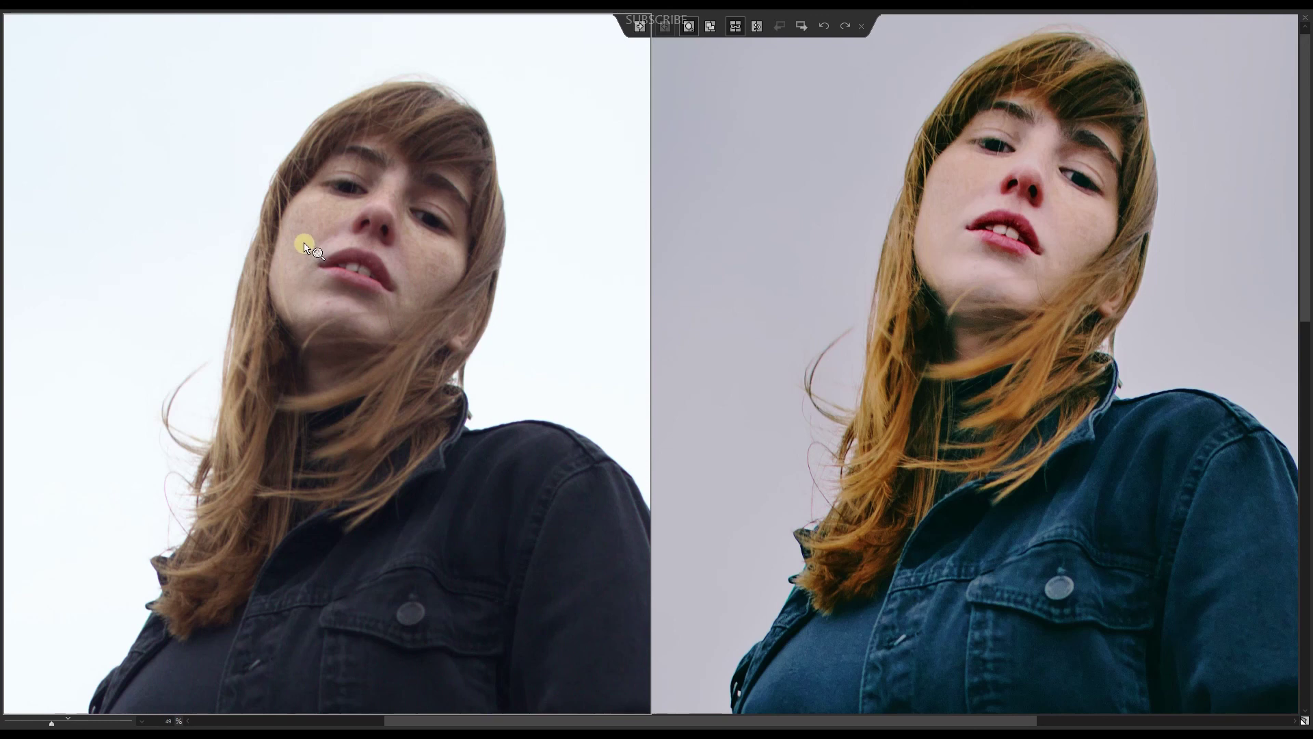
{"action": "left_click_drag", "start_coordinate": [303, 247], "coordinate": [334, 340]}
{"action": "left_click_drag", "start_coordinate": [304, 482], "coordinate": [376, 260]}
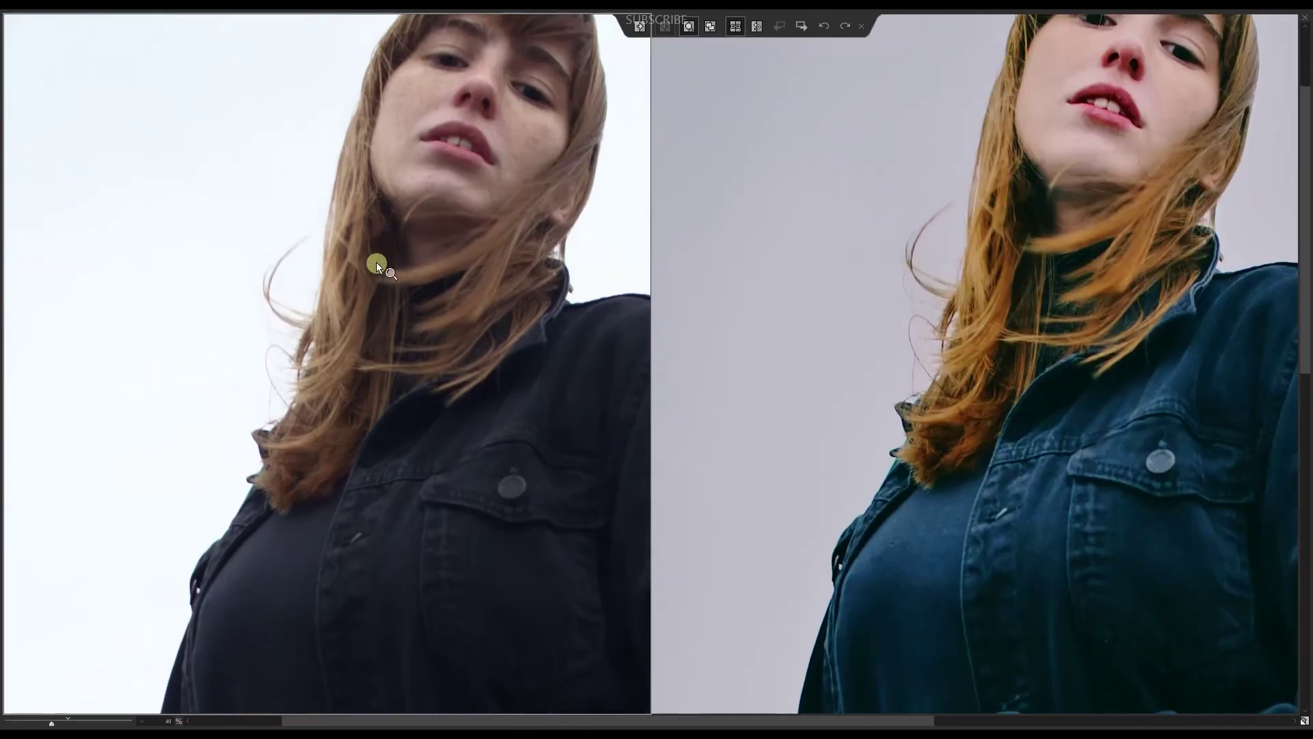
{"action": "left_click_drag", "start_coordinate": [322, 528], "coordinate": [349, 421]}
{"action": "left_click_drag", "start_coordinate": [476, 626], "coordinate": [496, 441]}
{"action": "left_click_drag", "start_coordinate": [425, 471], "coordinate": [420, 364]}
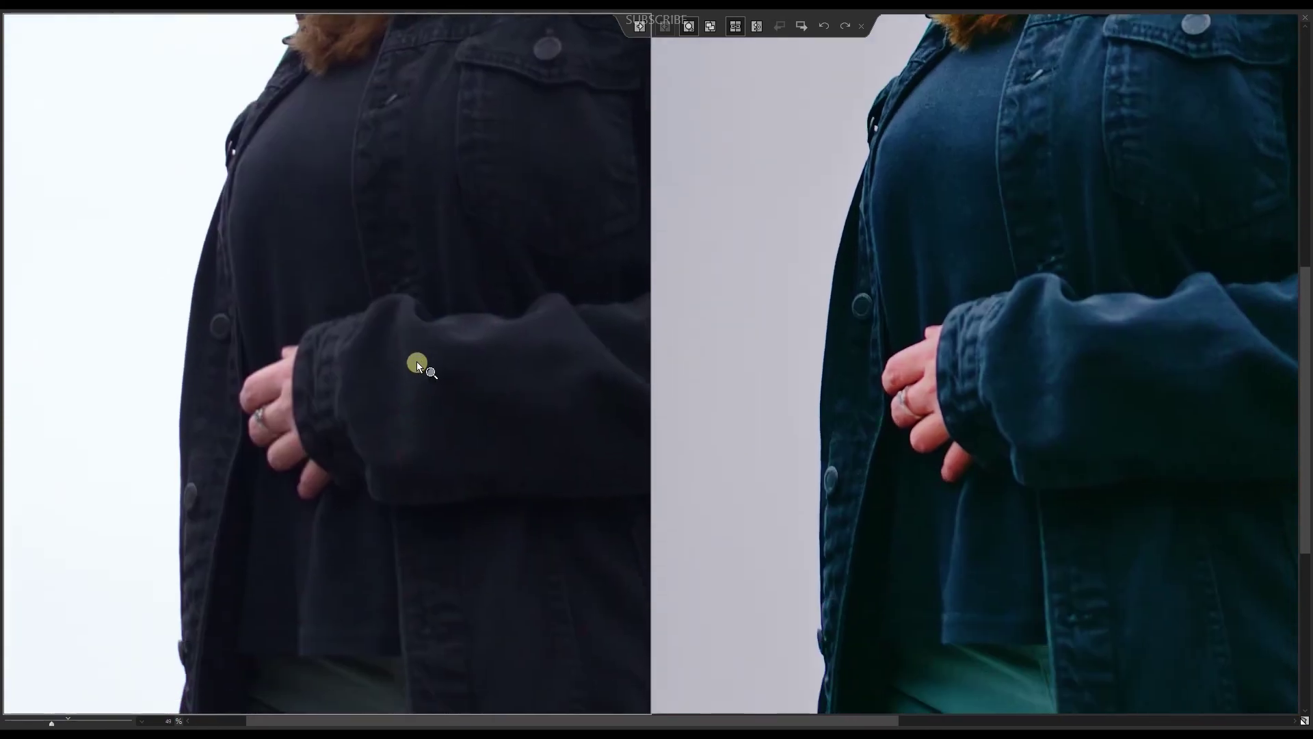
{"action": "left_click_drag", "start_coordinate": [432, 484], "coordinate": [375, 380]}
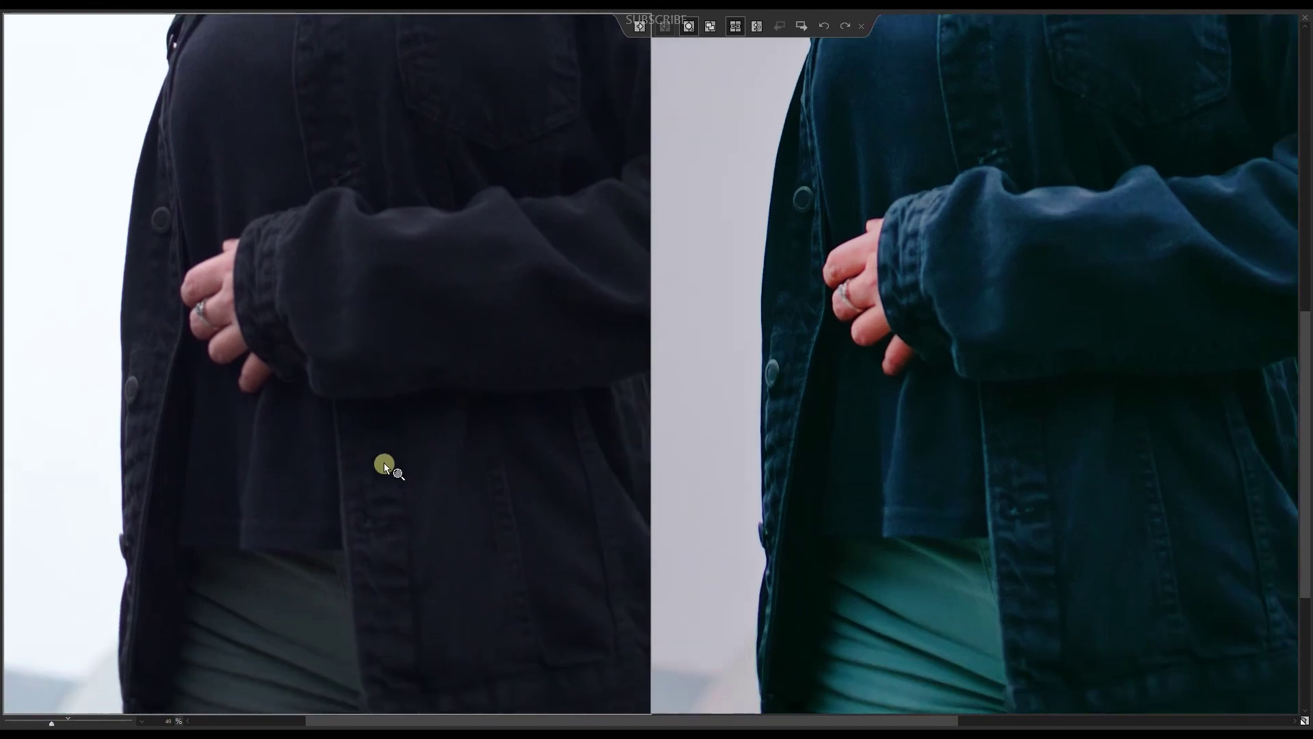
{"action": "left_click_drag", "start_coordinate": [384, 463], "coordinate": [375, 320]}
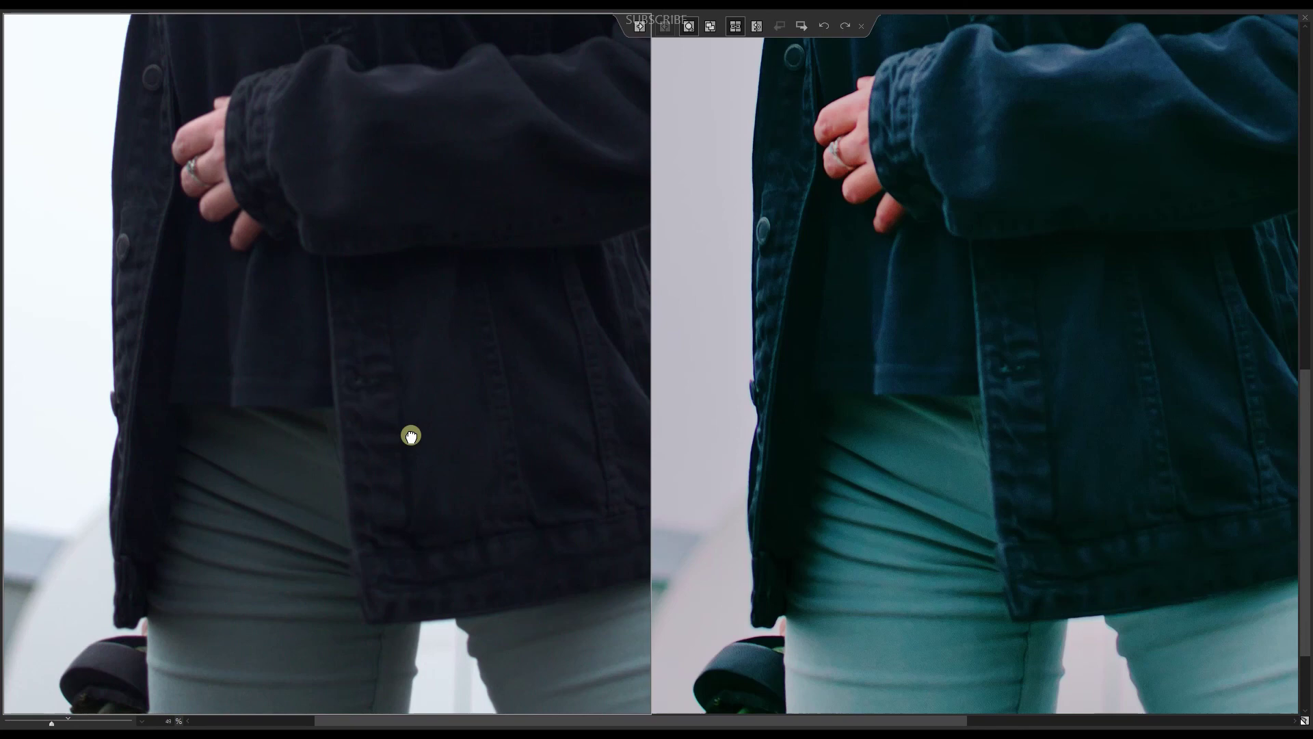
{"action": "left_click_drag", "start_coordinate": [410, 434], "coordinate": [412, 215]}
{"action": "scroll", "coordinate": [452, 232], "scroll_direction": "up", "scroll_amount": 5}
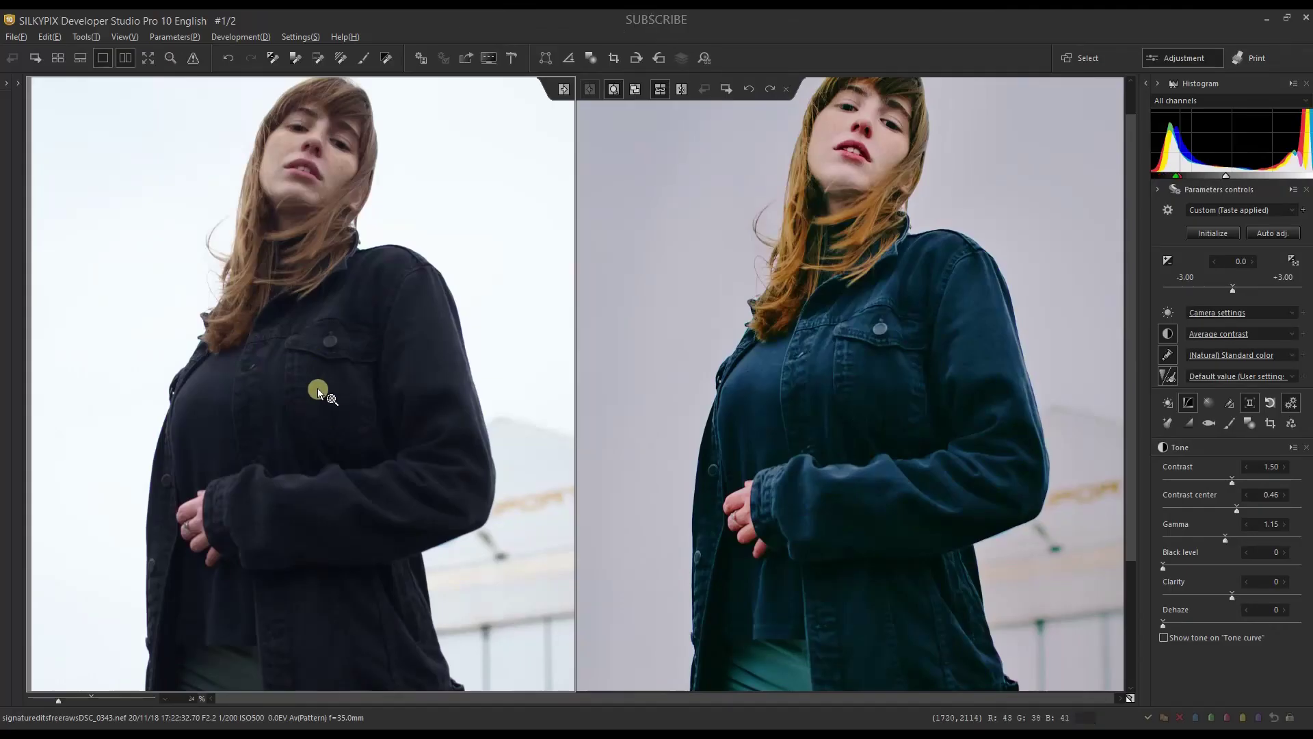
{"action": "left_click_drag", "start_coordinate": [317, 388], "coordinate": [324, 448]}
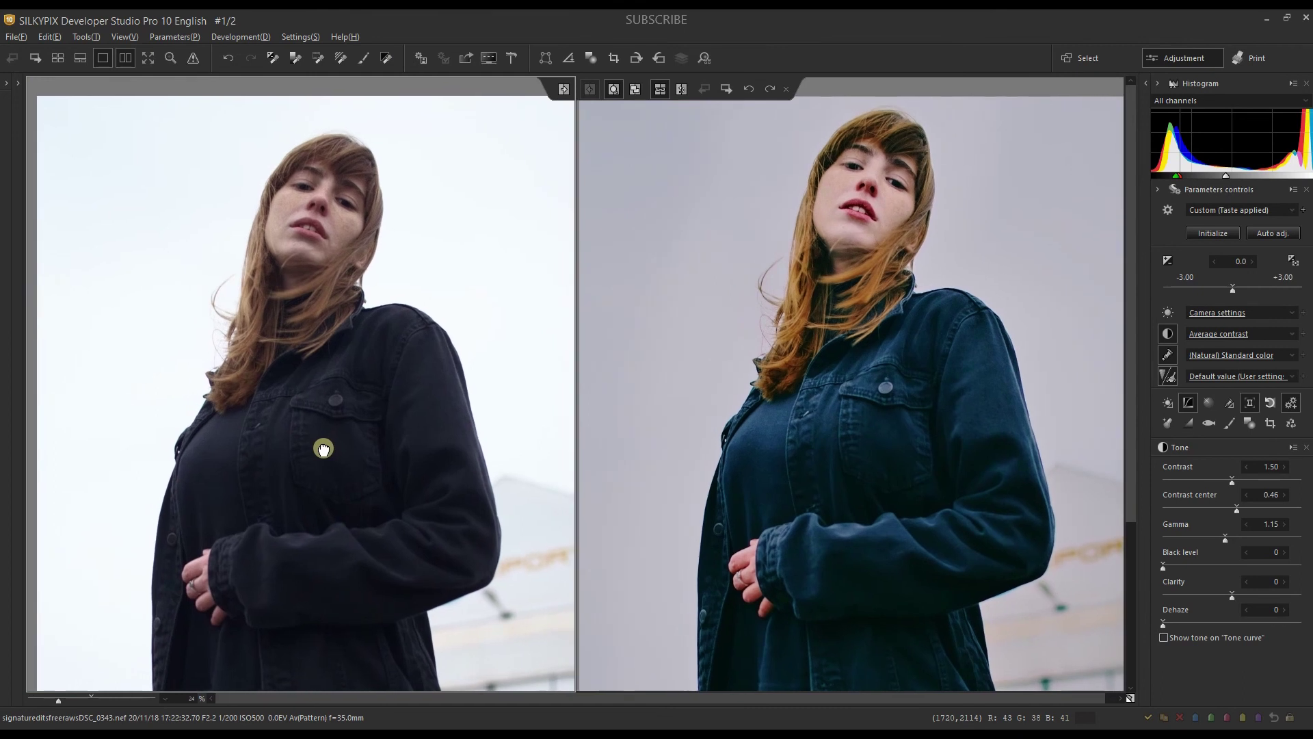